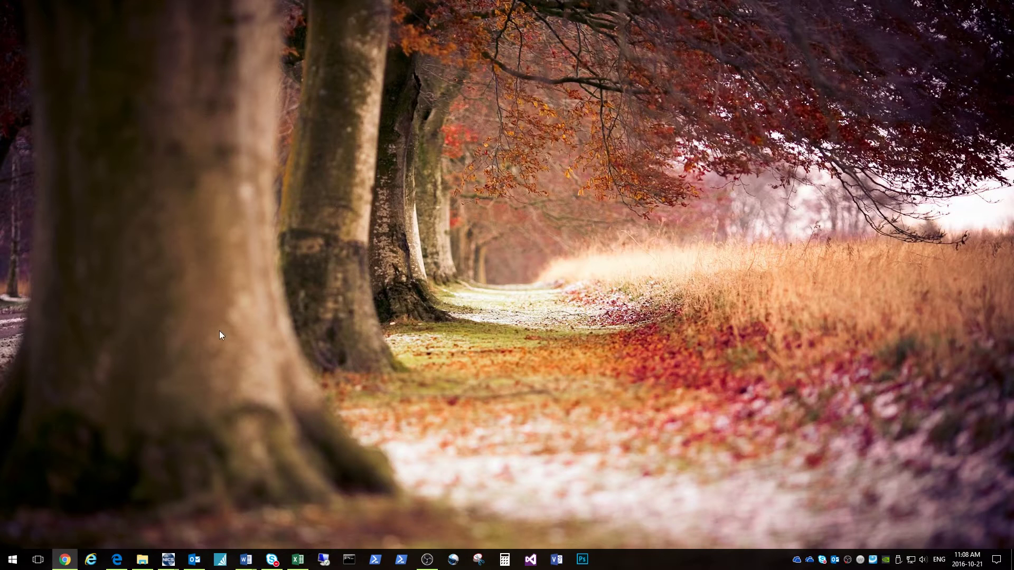
# Launch Spire and select the Inspire Health Systems company.
pyautogui.click(221, 561)
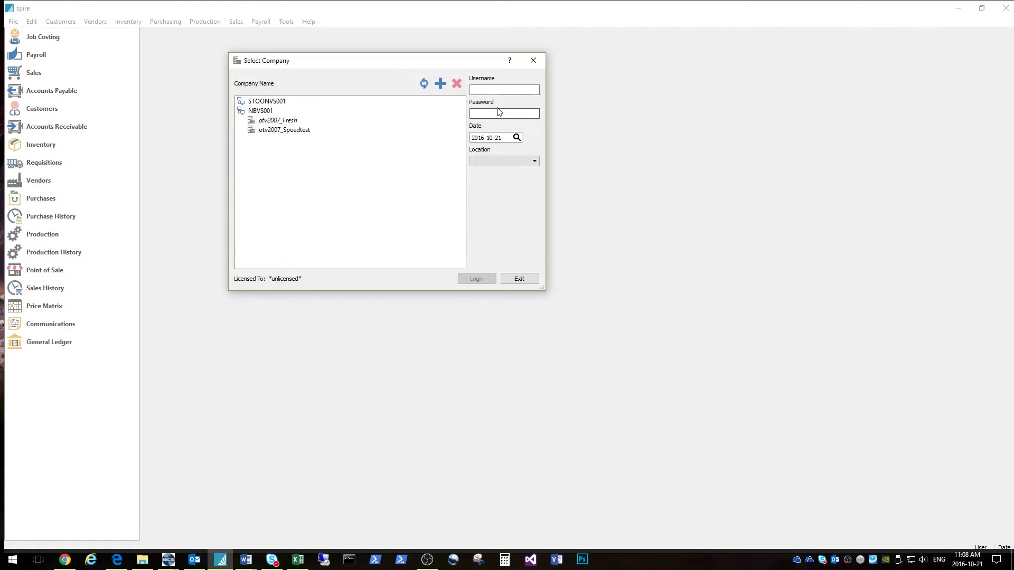
pyautogui.click(290, 111)
pyautogui.click(292, 121)
pyautogui.click(296, 130)
pyautogui.click(302, 140)
pyautogui.click(305, 150)
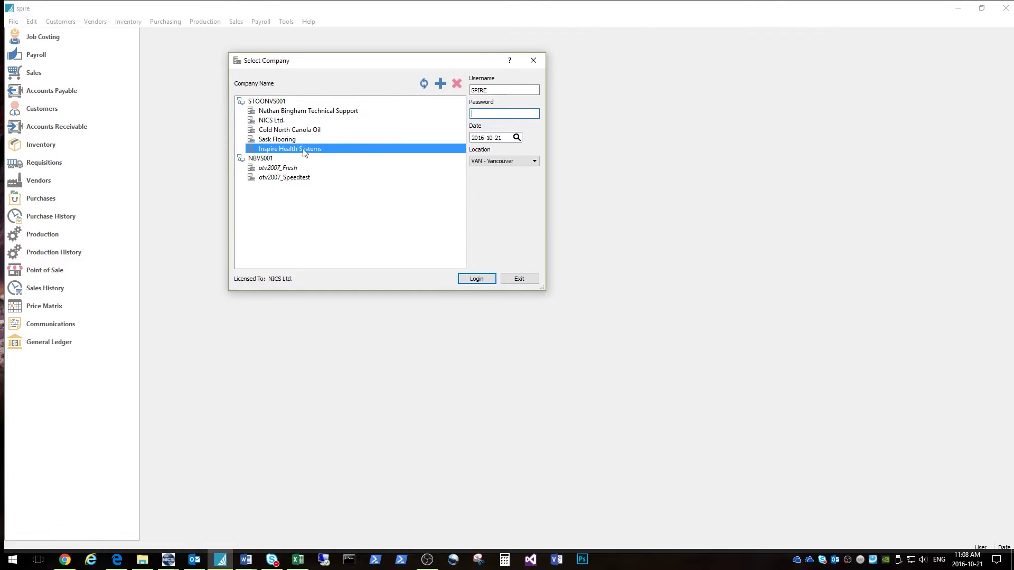
pyautogui.click(294, 140)
pyautogui.click(297, 130)
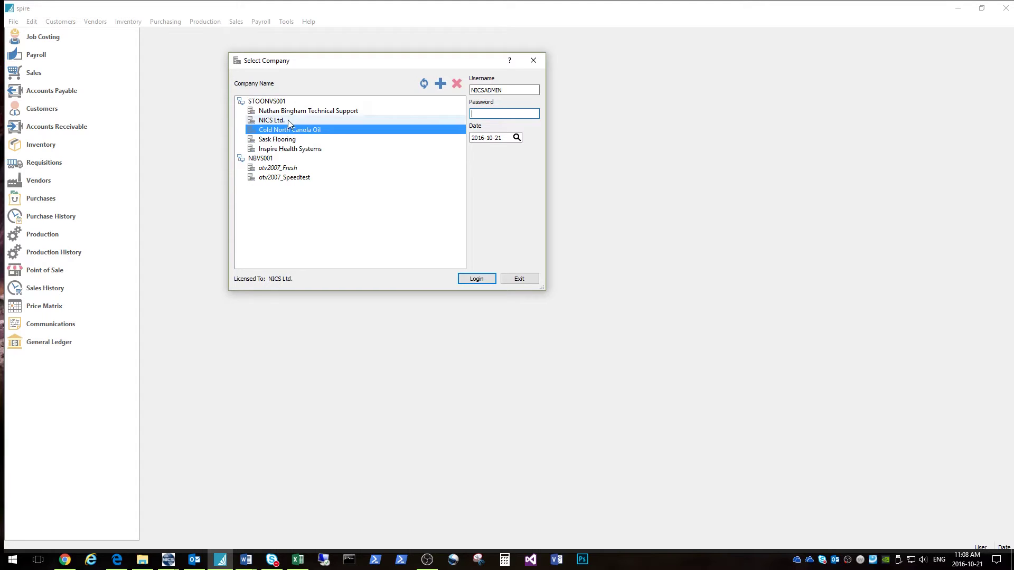
pyautogui.click(295, 148)
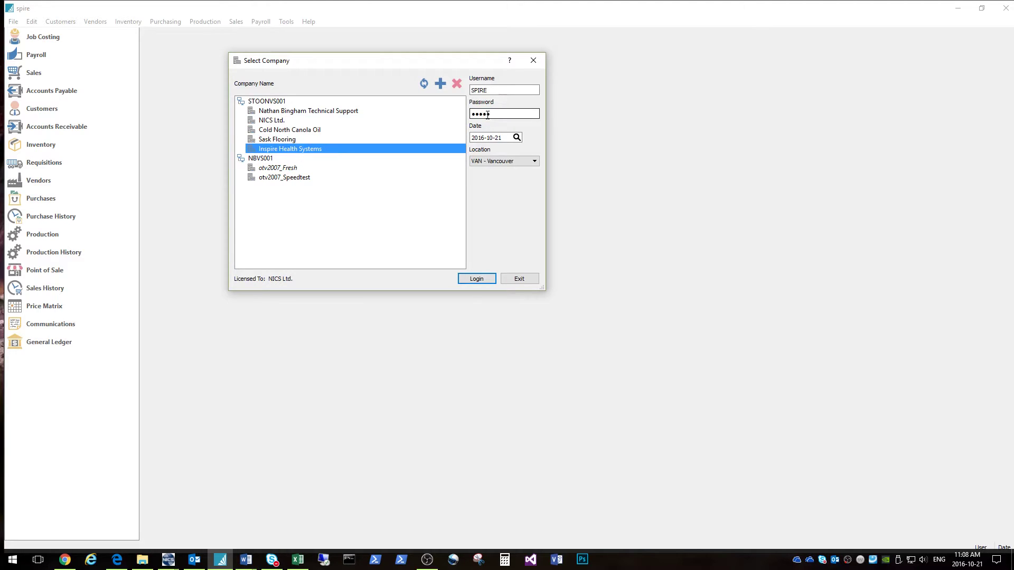
# Set the login location to TOR - Toronto and keep the date 2016-10-21.
pyautogui.click(522, 161)
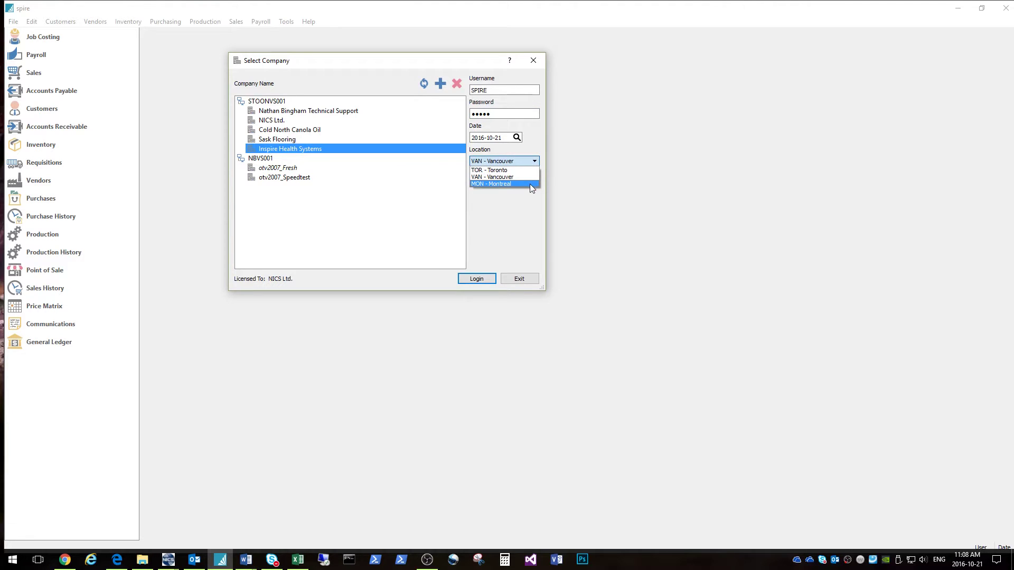
pyautogui.click(518, 171)
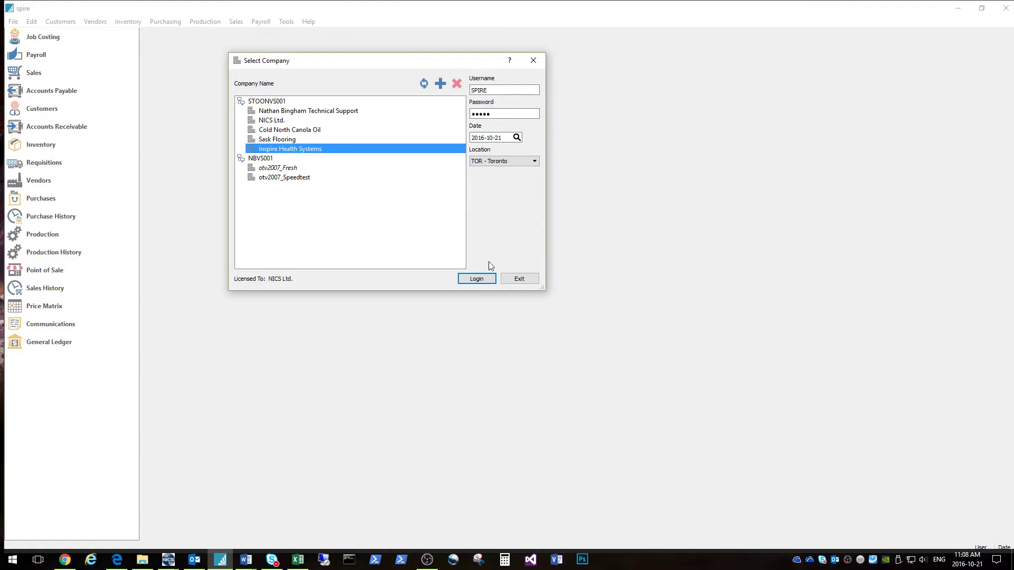
pyautogui.click(517, 137)
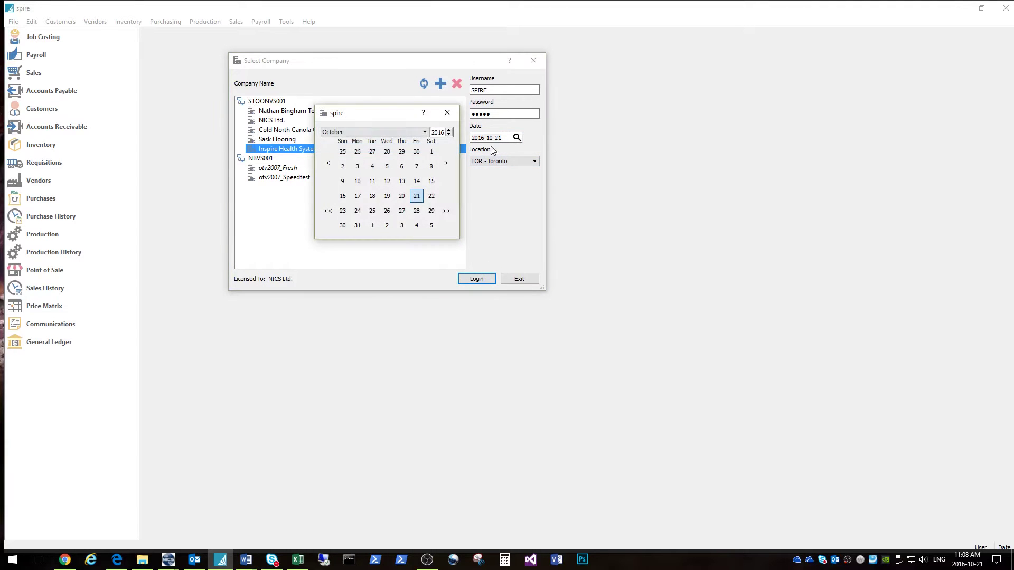
pyautogui.click(425, 132)
pyautogui.click(425, 132)
pyautogui.click(447, 112)
# Log in, then move the recurring GL list and alerts window apart to read the first alert.
pyautogui.click(475, 279)
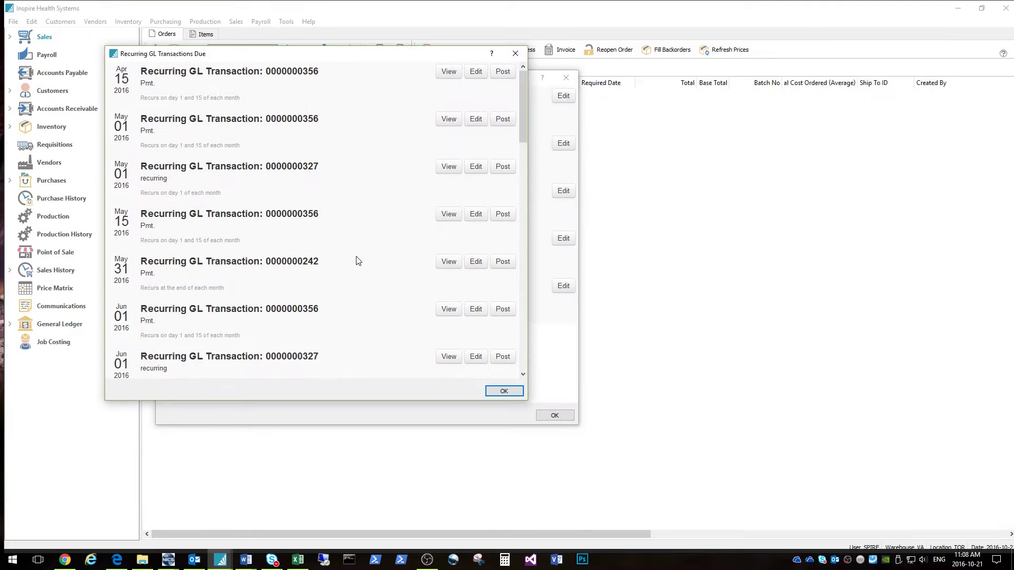
pyautogui.moveTo(162, 57); pyautogui.dragTo(566, 77)
pyautogui.moveTo(475, 81); pyautogui.dragTo(385, 62)
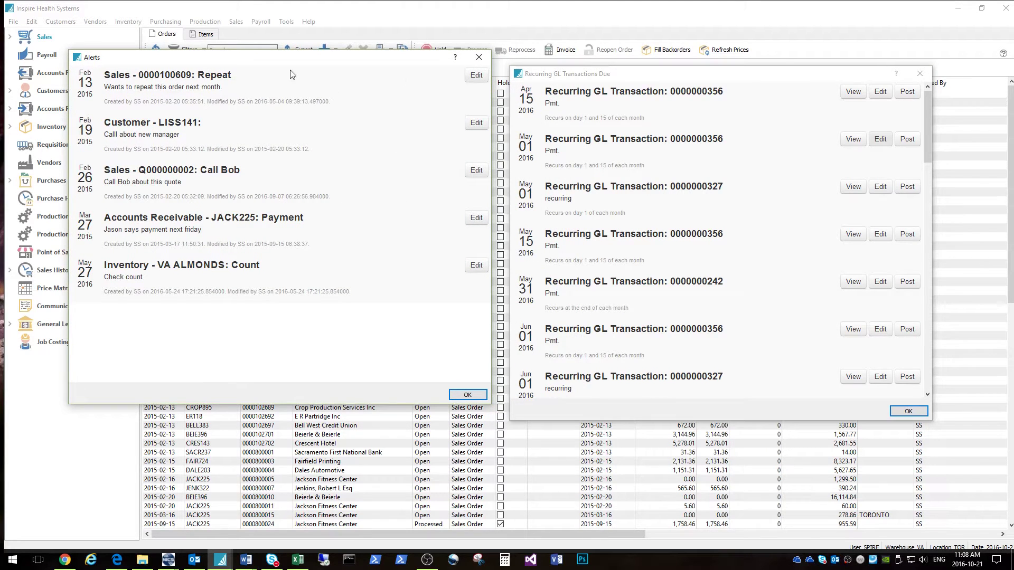
pyautogui.moveTo(104, 87); pyautogui.dragTo(223, 86)
# Edit the first alert's Repeat note, look up its assigned user, then close the note.
pyautogui.click(476, 75)
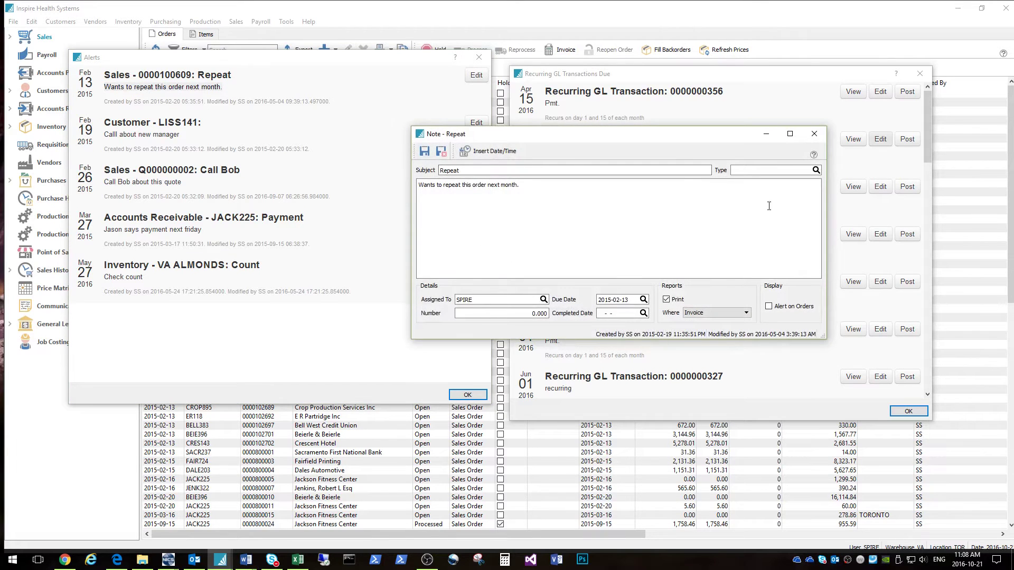
pyautogui.click(490, 313)
pyautogui.click(543, 299)
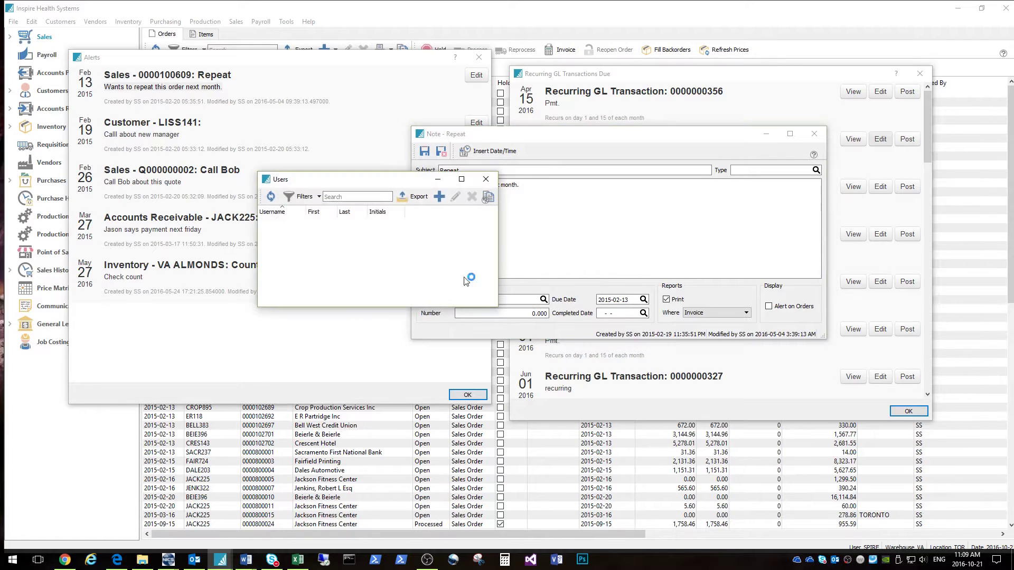
pyautogui.click(294, 234)
pyautogui.click(490, 181)
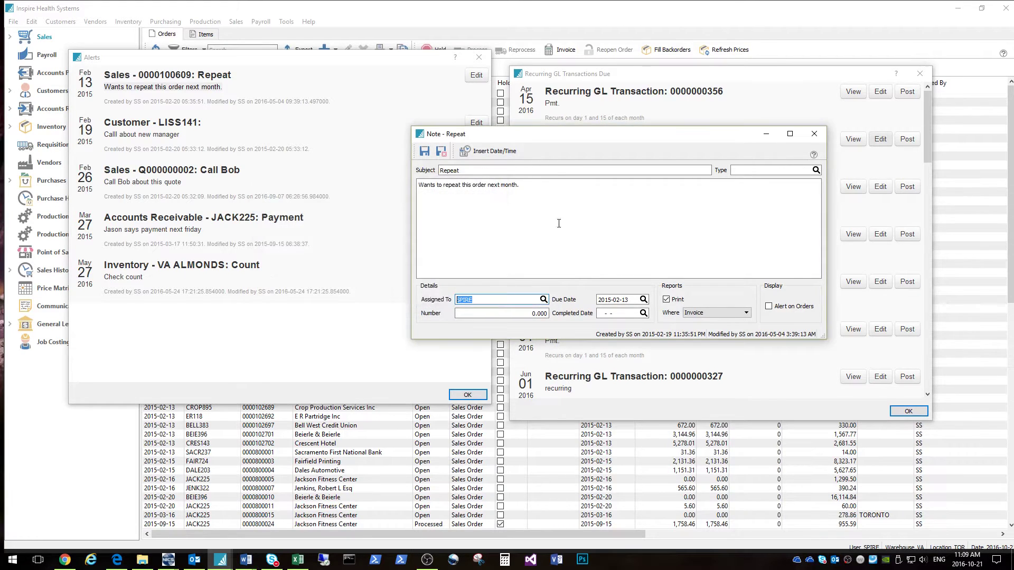
pyautogui.click(818, 137)
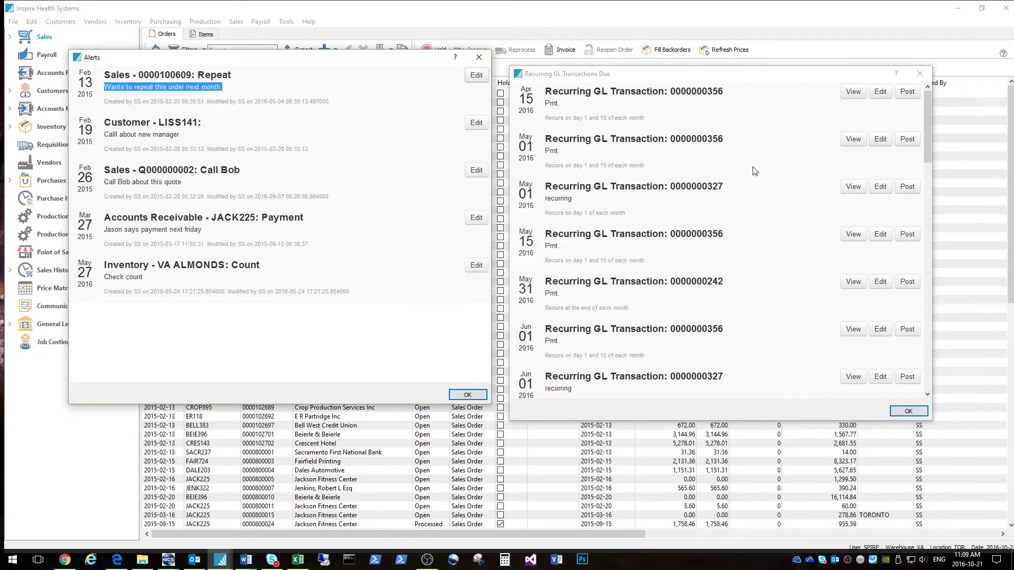
# Dismiss the alerts and start a new line on the May 1 recurring GL transaction.
pyautogui.click(479, 57)
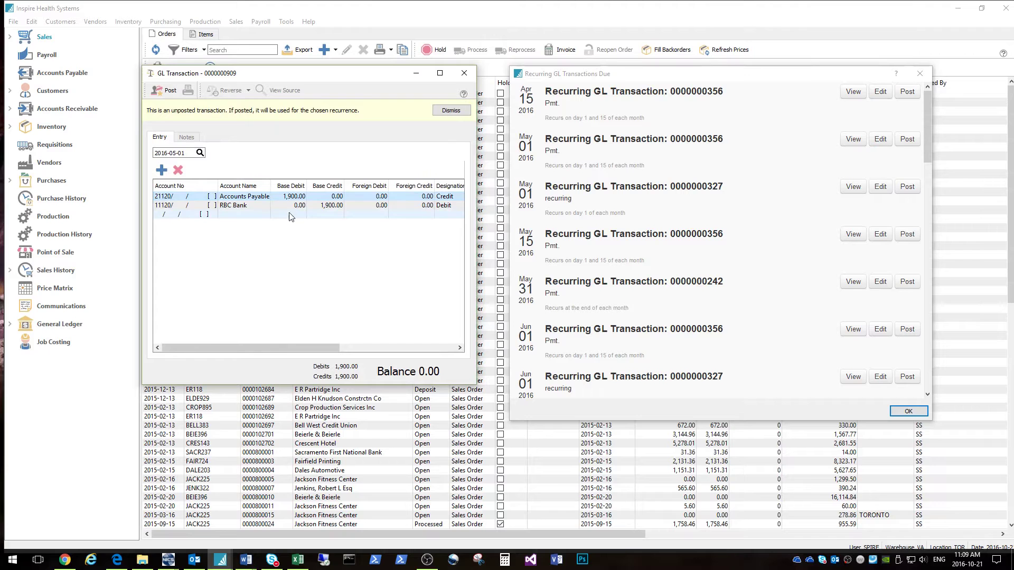
pyautogui.click(286, 206)
pyautogui.click(214, 214)
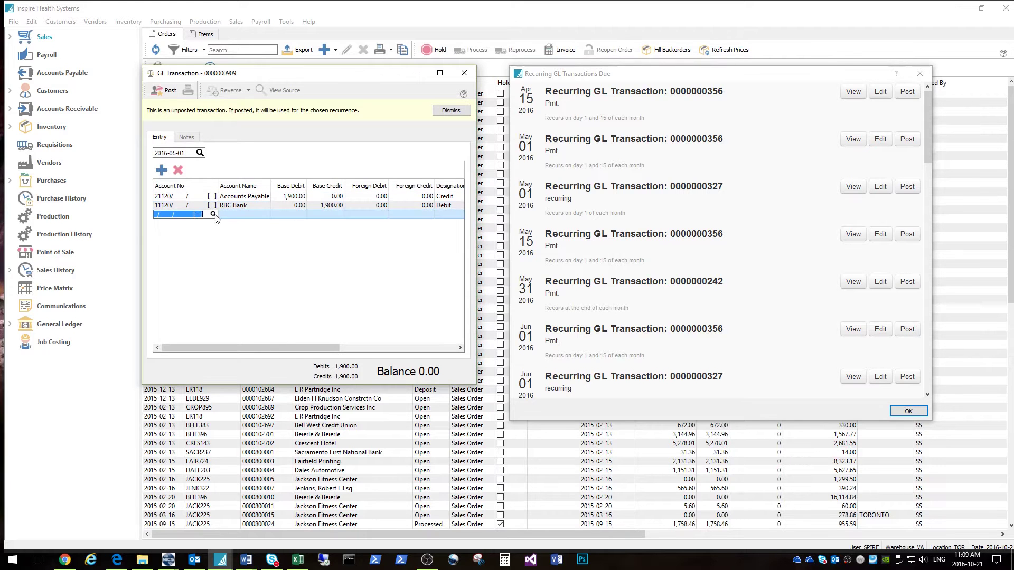
pyautogui.click(213, 214)
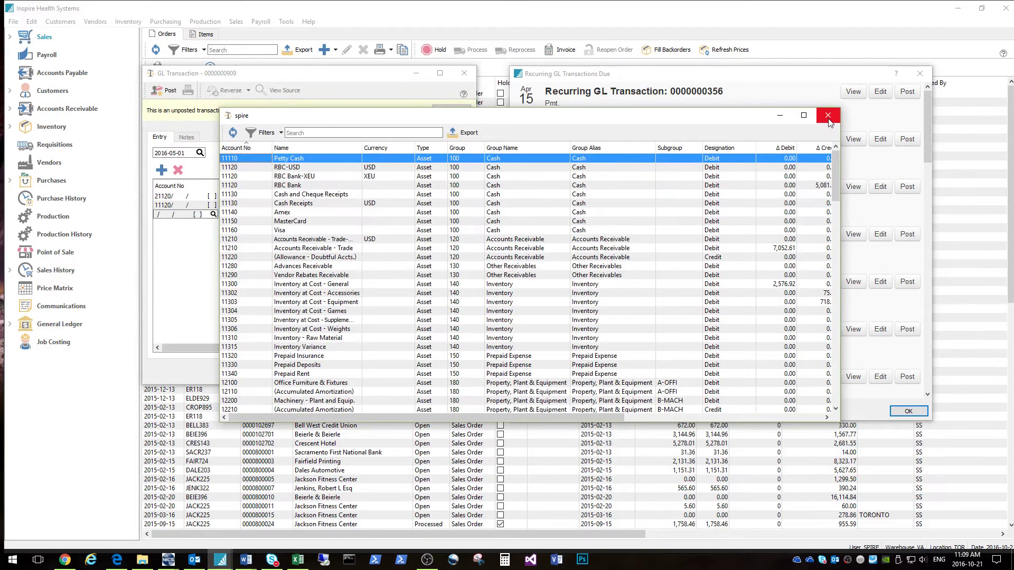
pyautogui.scroll(-5, 528, 238)
pyautogui.scroll(5, 528, 238)
# Search accounts for 'cost', put 71140 Cost of Goods Sold - Games on the line, and close.
pyautogui.click(303, 134)
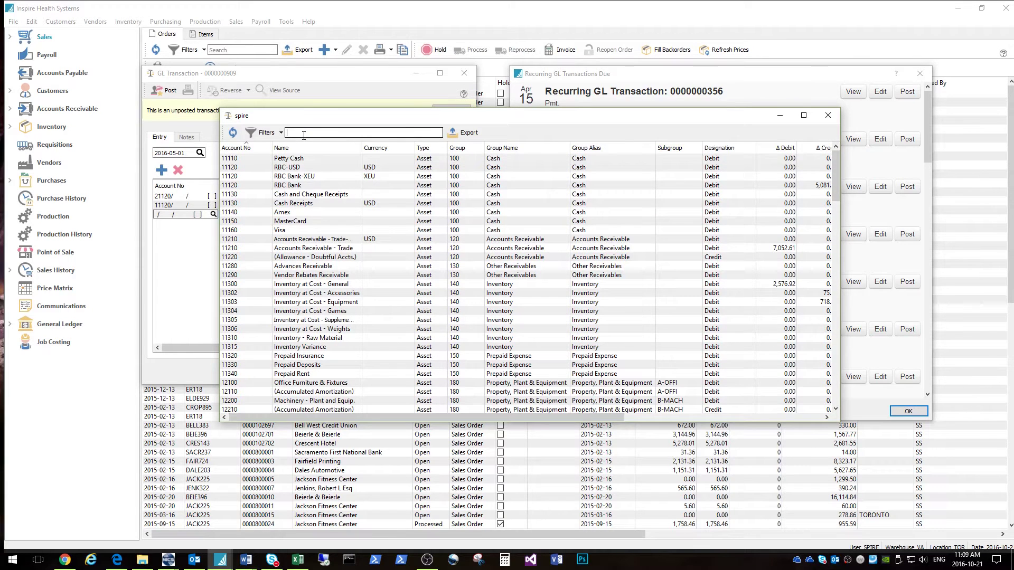
pyautogui.write('cost')
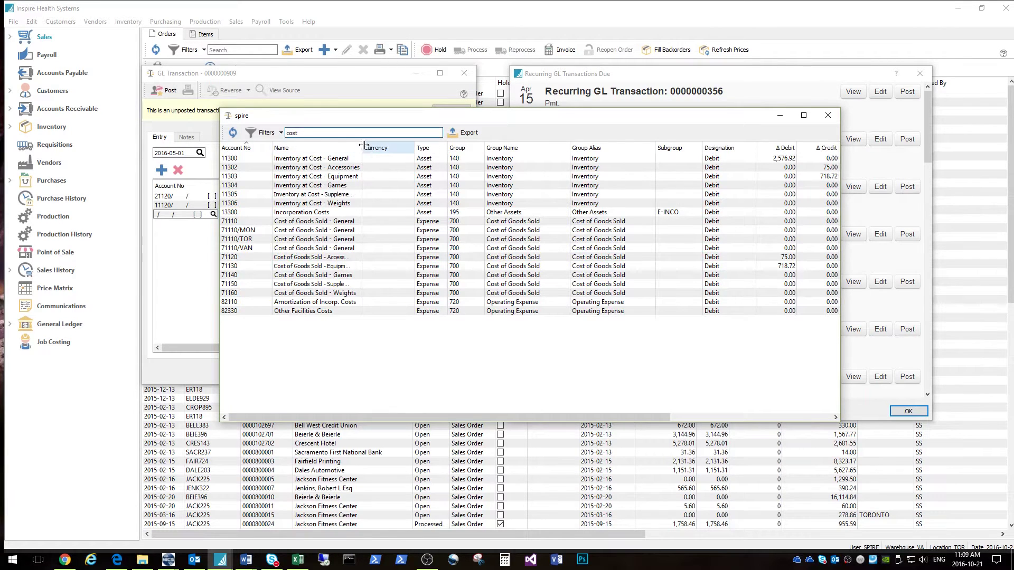
pyautogui.moveTo(362, 147); pyautogui.dragTo(423, 148)
pyautogui.click(357, 213)
pyautogui.click(357, 230)
pyautogui.click(356, 248)
pyautogui.click(358, 274)
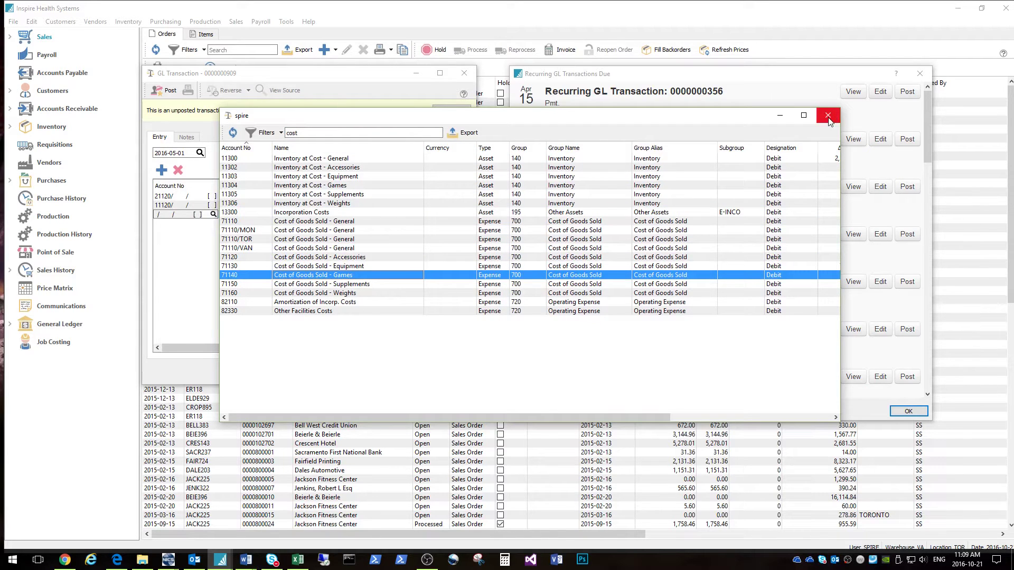
pyautogui.doubleClick(413, 275)
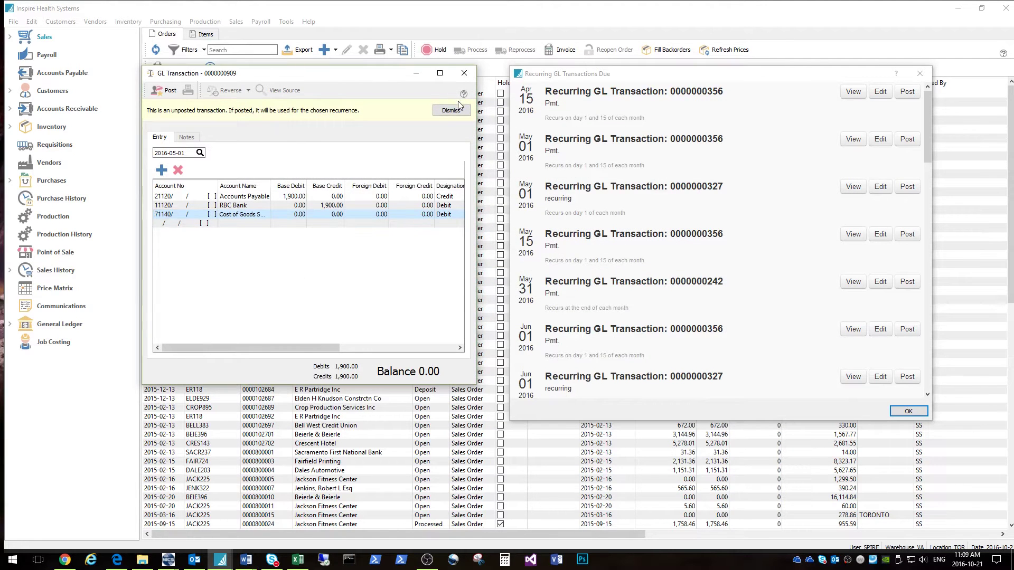
pyautogui.click(468, 73)
# Close the transaction without posting and dismiss the Recurring GL Transactions Due list.
pyautogui.click(326, 244)
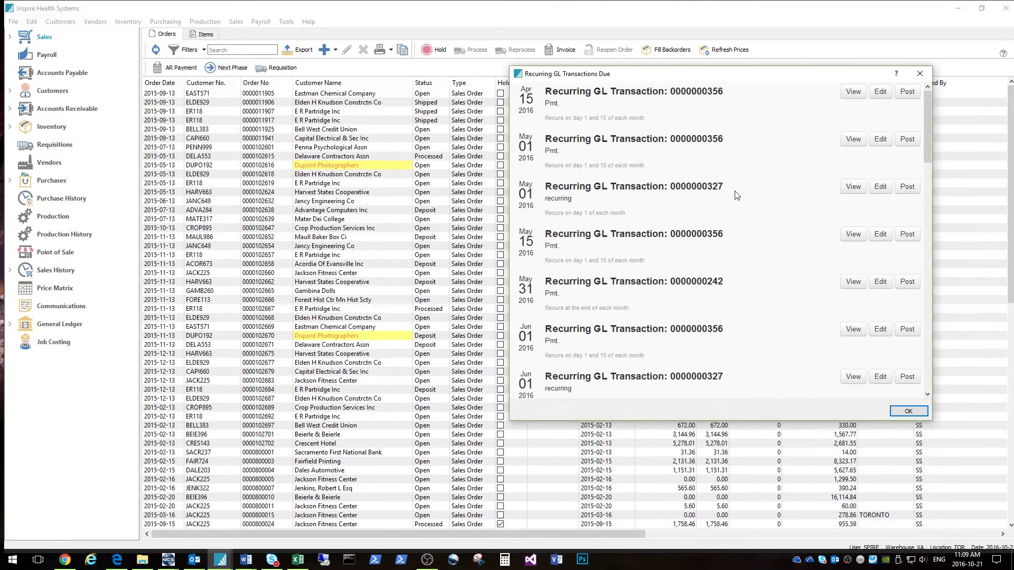
pyautogui.scroll(-3, 866, 244)
pyautogui.scroll(-3, 866, 243)
pyautogui.click(925, 411)
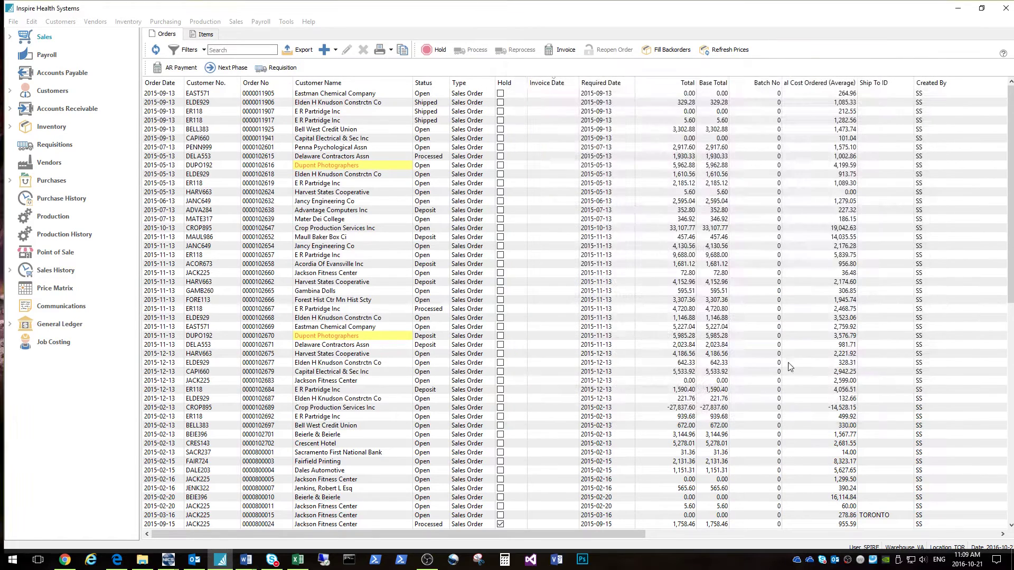
# Open the SPIRE user's settings from the users list, then close both windows.
pyautogui.click(32, 21)
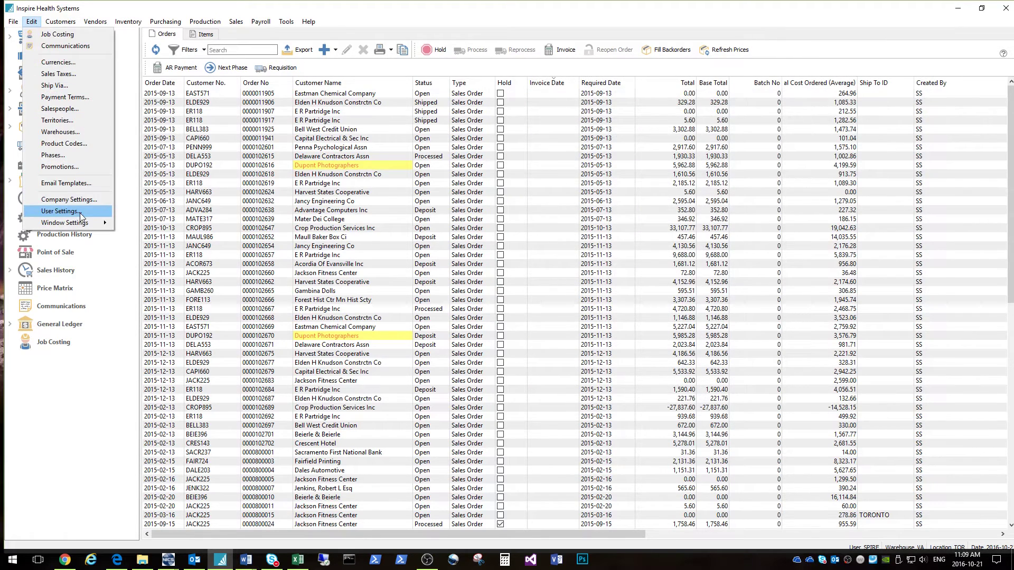
pyautogui.click(80, 211)
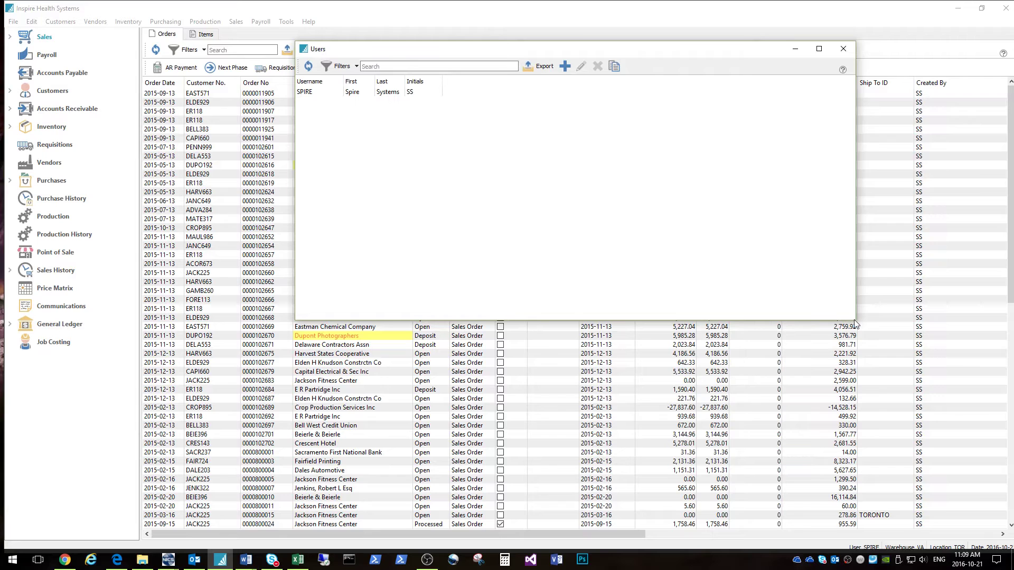
pyautogui.moveTo(852, 319); pyautogui.dragTo(916, 460)
pyautogui.click(355, 92)
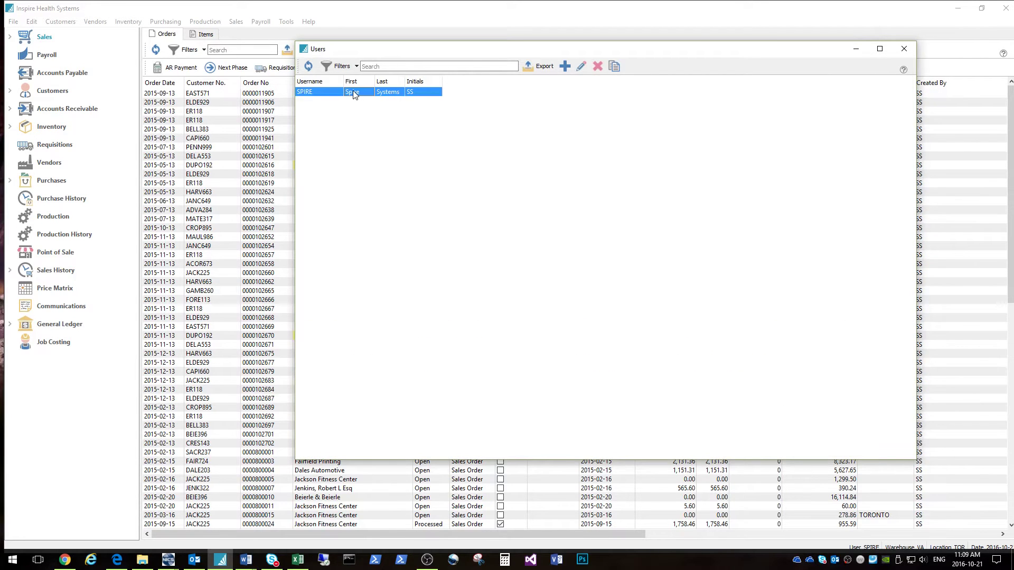
pyautogui.doubleClick(353, 94)
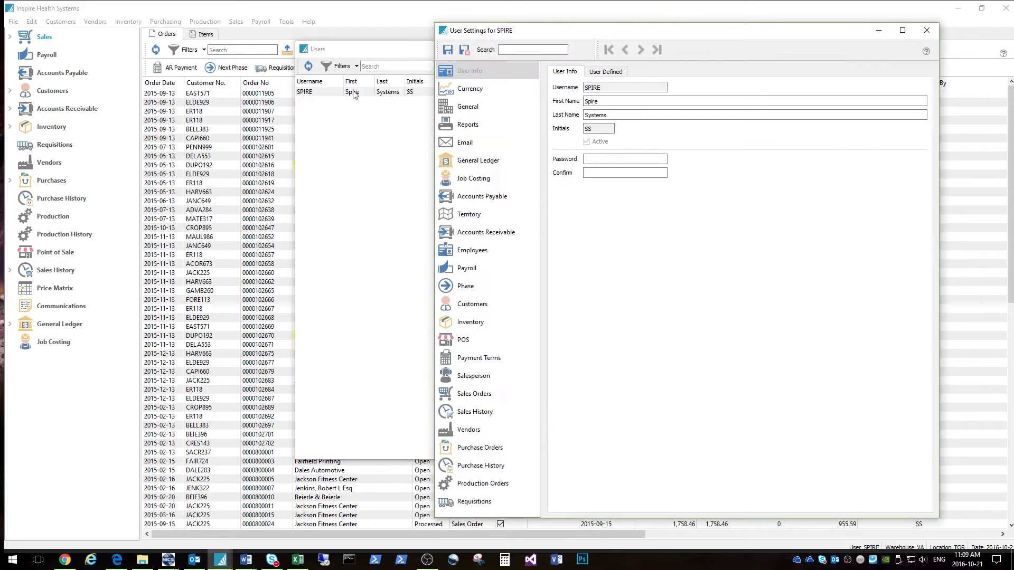
pyautogui.press('Escape')
pyautogui.click(904, 49)
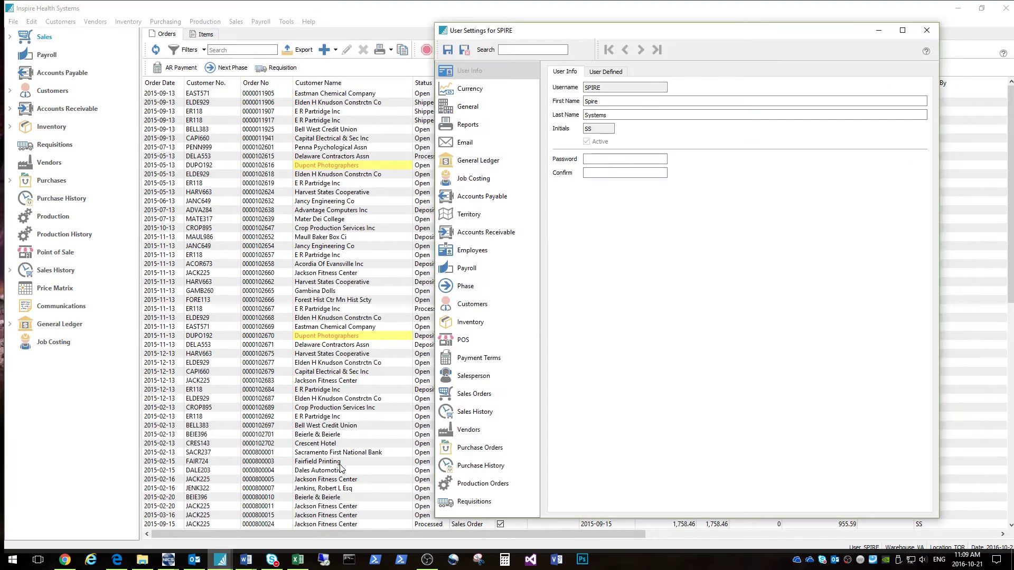
# Browse SPIRE's Job Costing, General Ledger, Accounts Payable, Territory, Employees and Customers permissions.
pyautogui.click(174, 506)
pyautogui.click(491, 107)
pyautogui.click(487, 142)
pyautogui.click(486, 179)
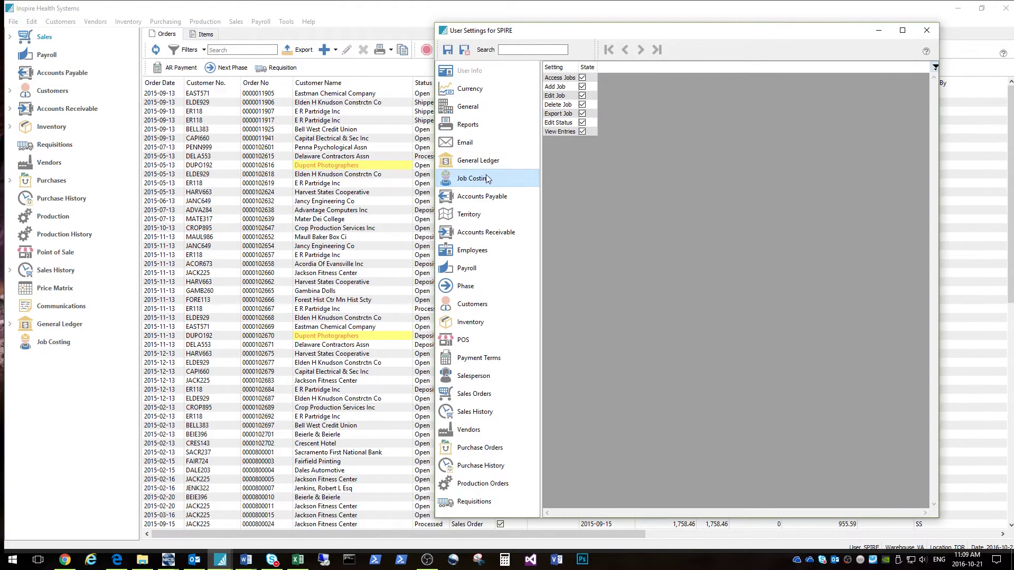
pyautogui.click(489, 162)
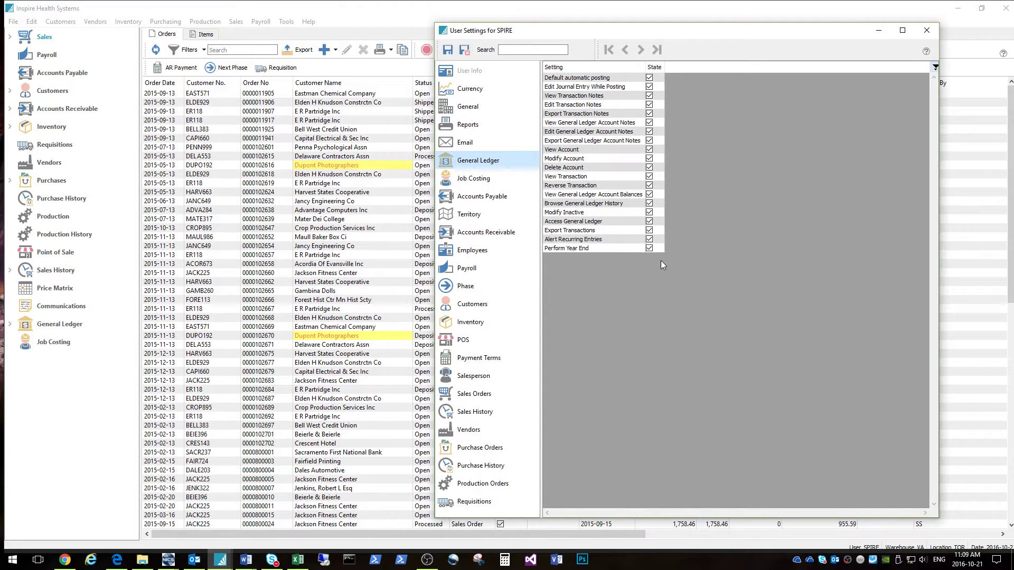
pyautogui.click(490, 197)
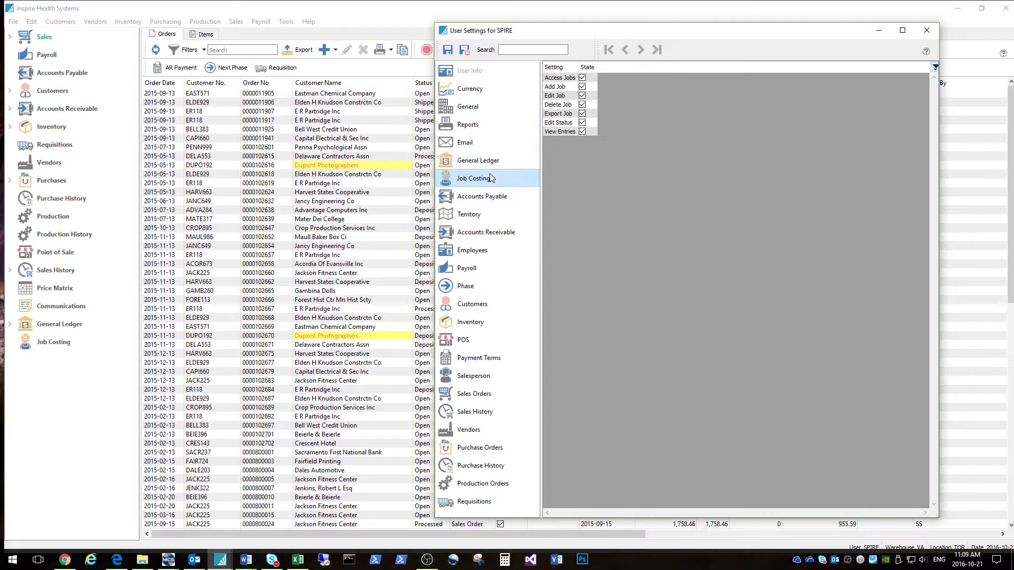
pyautogui.click(490, 214)
pyautogui.click(486, 250)
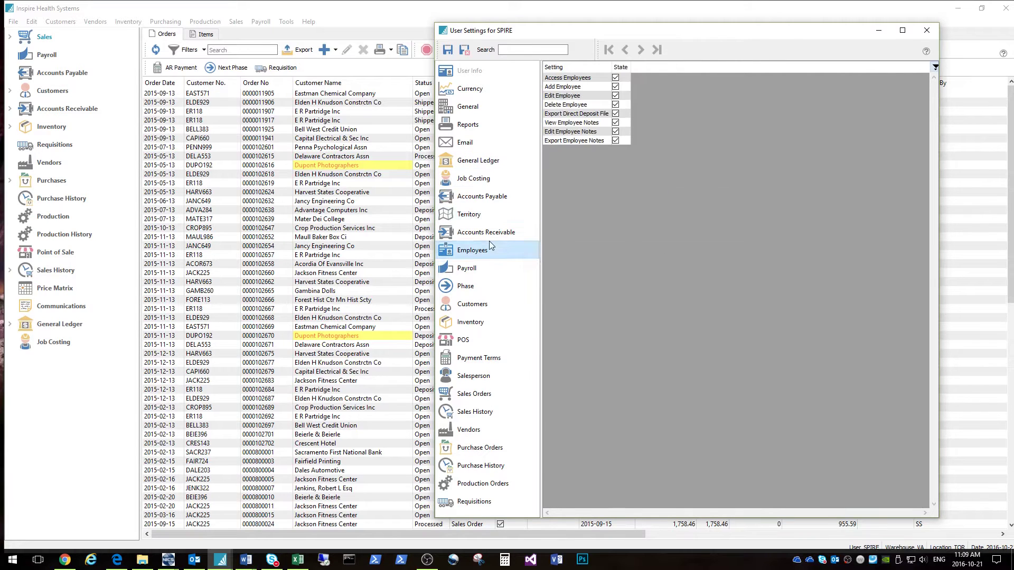
pyautogui.click(473, 304)
# Search settings for 'wareho'; keep VA as default warehouse and review Inventory and Sales Orders.
pyautogui.click(478, 358)
pyautogui.click(533, 49)
pyautogui.write('warehouse')
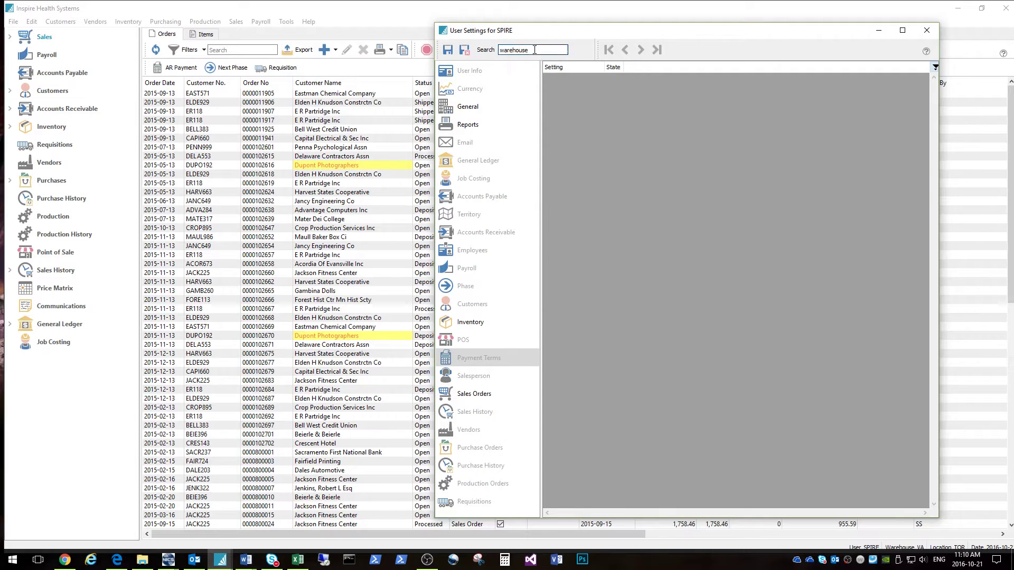
pyautogui.click(478, 106)
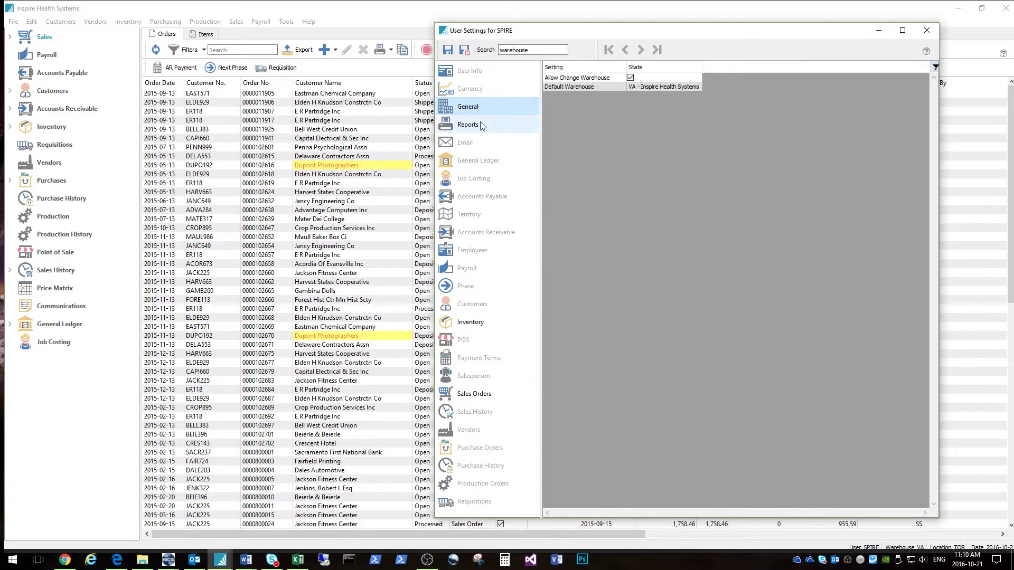
pyautogui.click(635, 87)
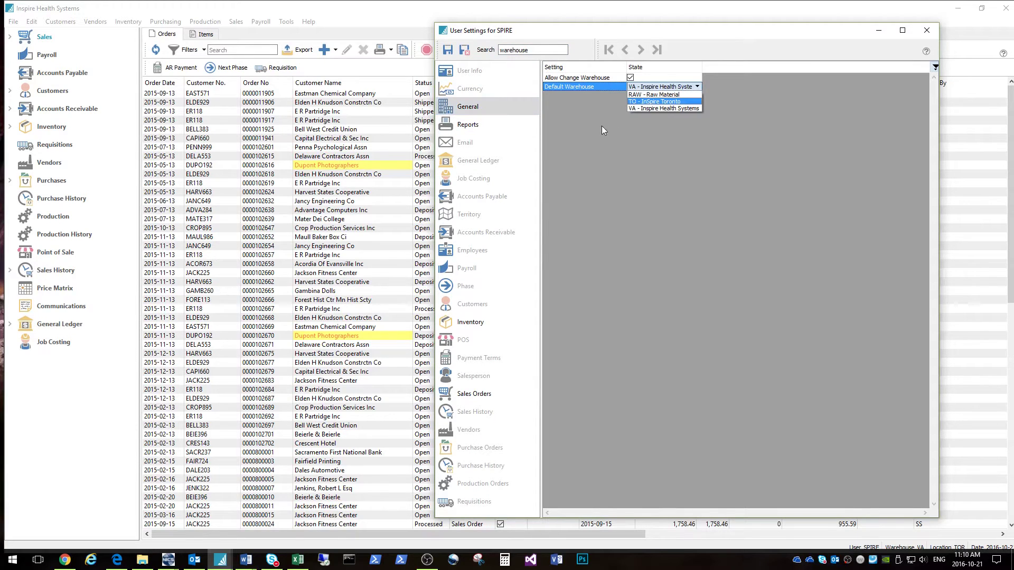
pyautogui.click(576, 108)
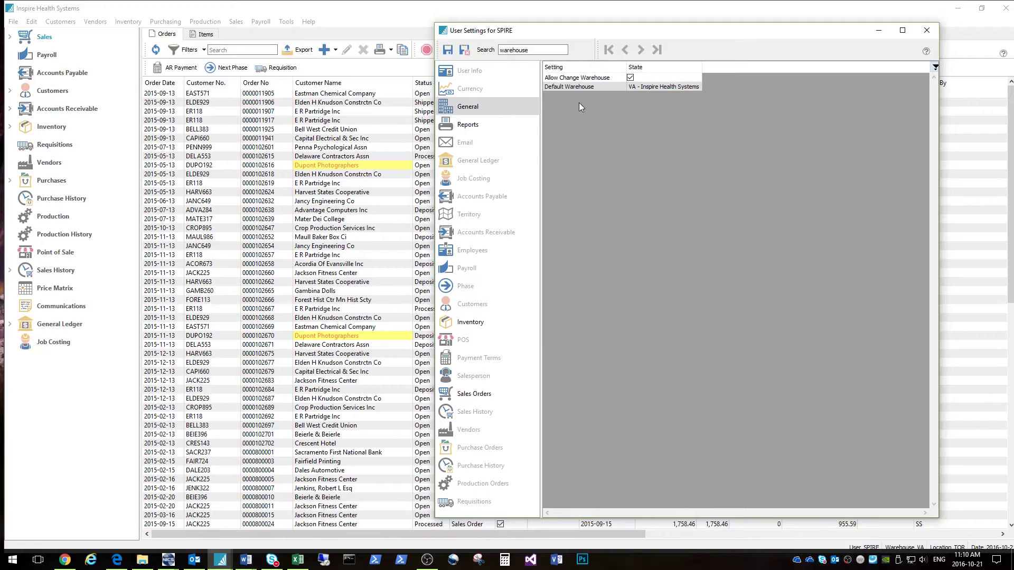
pyautogui.click(475, 125)
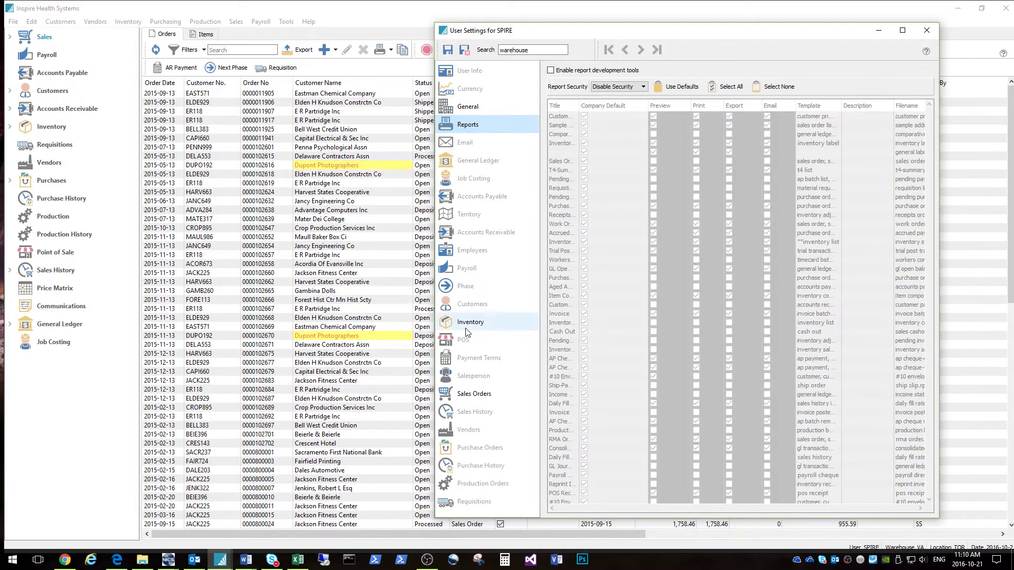
pyautogui.click(470, 322)
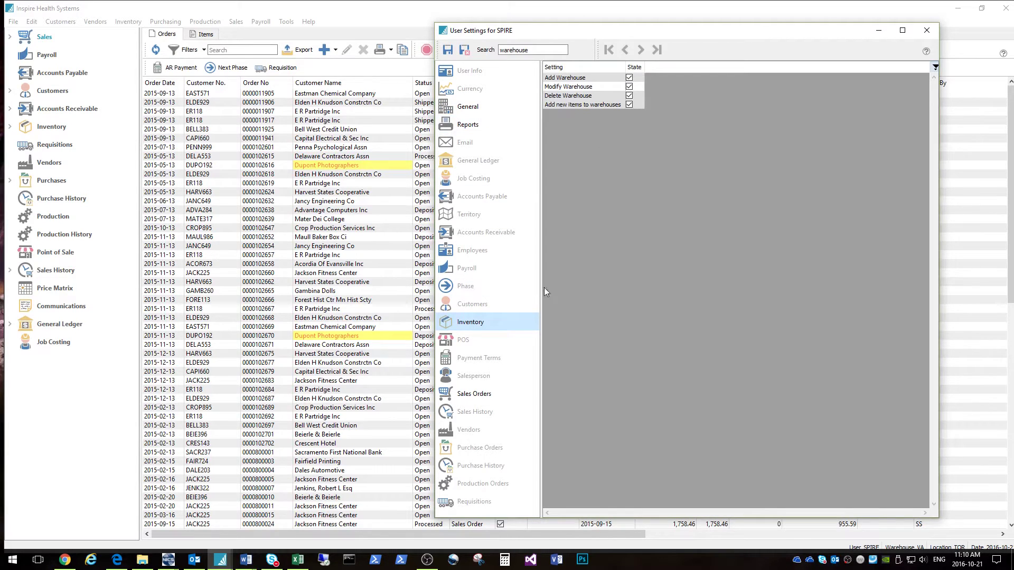
pyautogui.click(478, 395)
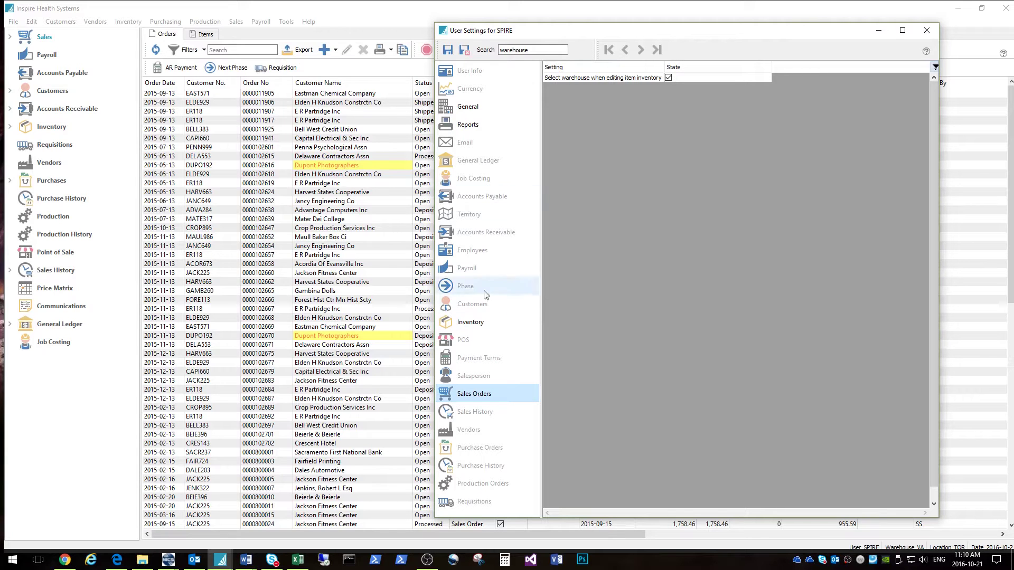
# Search the settings for 'territory' and review the Territory and Reports settings.
pyautogui.doubleClick(513, 50)
pyautogui.press('BackSpace')
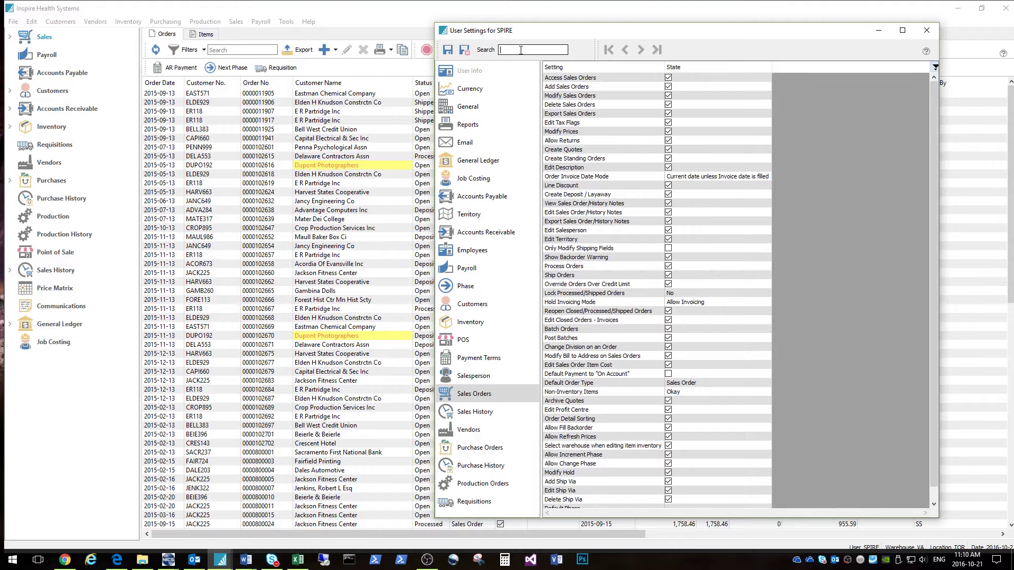
pyautogui.write('territory')
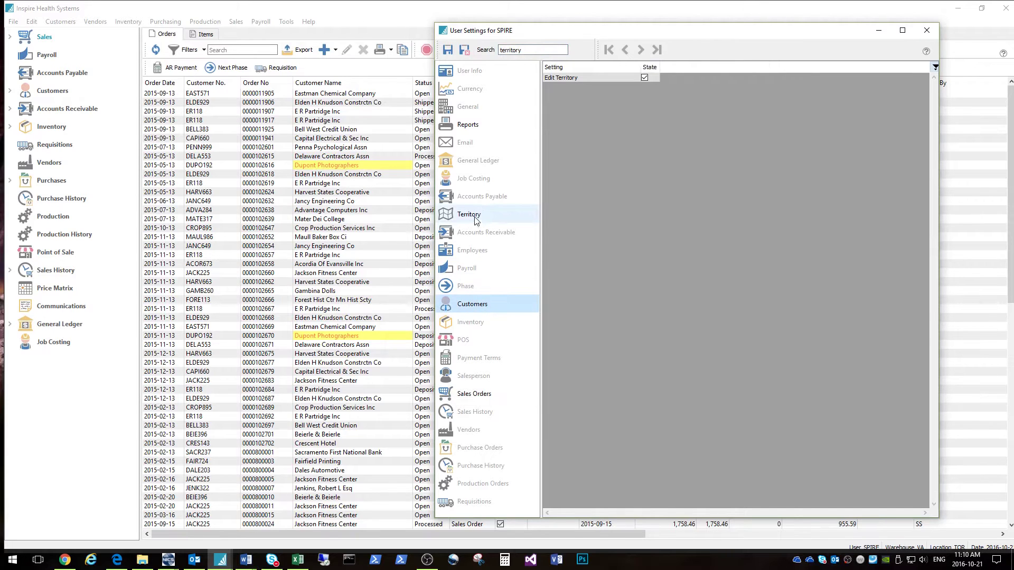
pyautogui.click(468, 214)
pyautogui.click(478, 126)
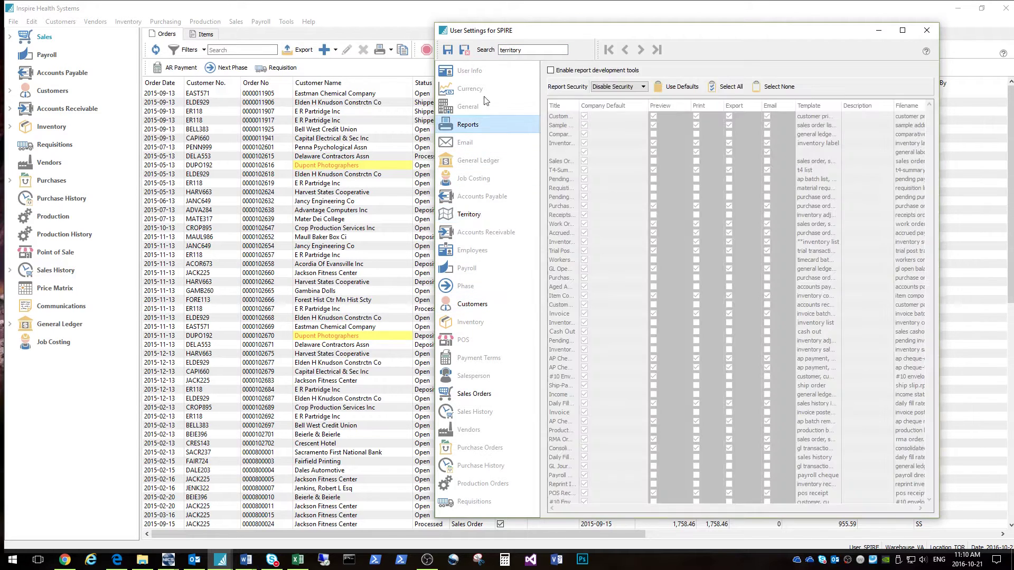
# Search 'pos', minimize User Settings, and widen the orders list's Order Date column.
pyautogui.doubleClick(507, 49)
pyautogui.write('pos')
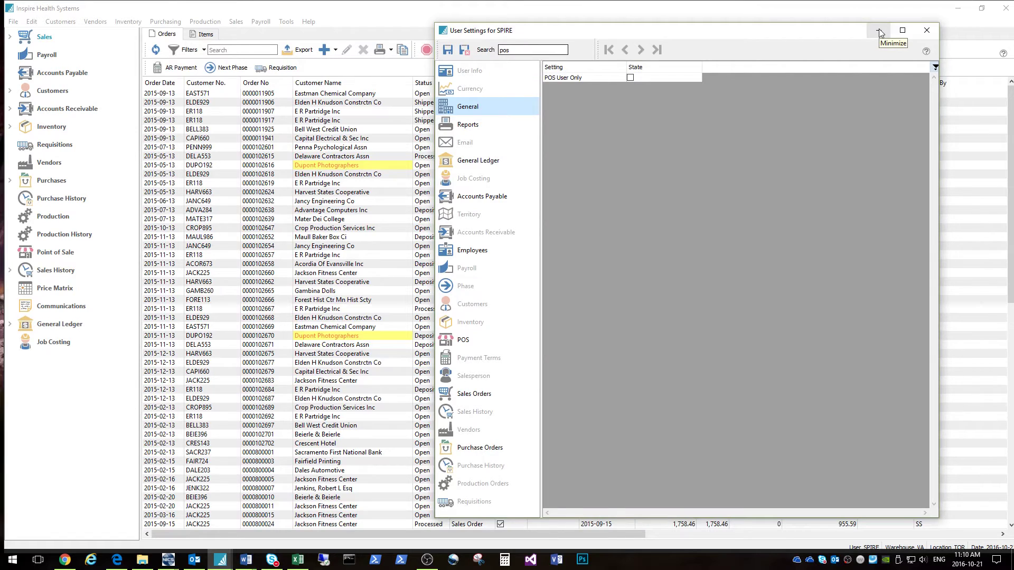
pyautogui.click(879, 30)
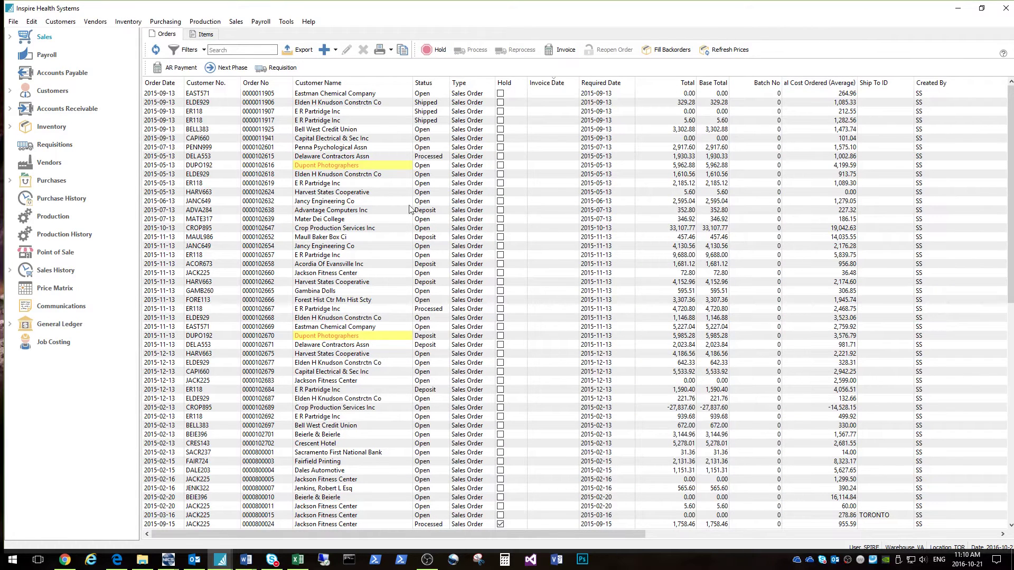
pyautogui.moveTo(190, 78); pyautogui.dragTo(259, 81)
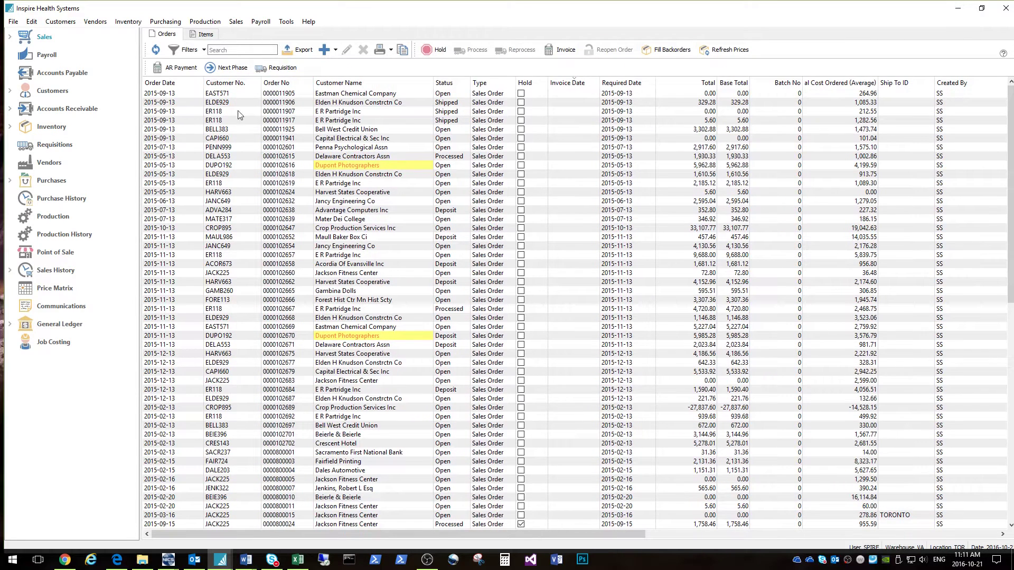
# Open Sales Orders in its own full-screen window and widen the Status column.
pyautogui.doubleClick(43, 37)
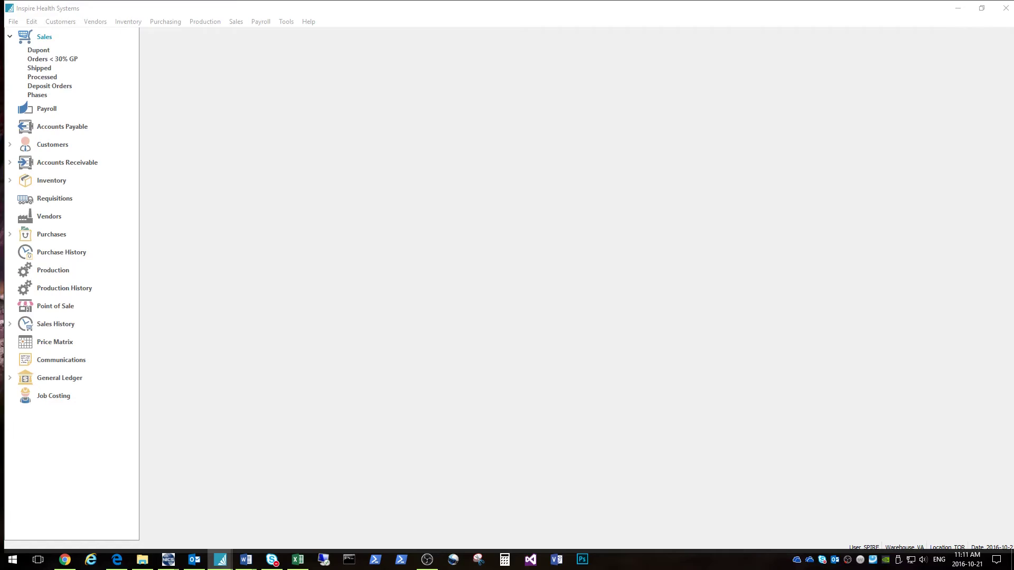
pyautogui.doubleClick(628, 119)
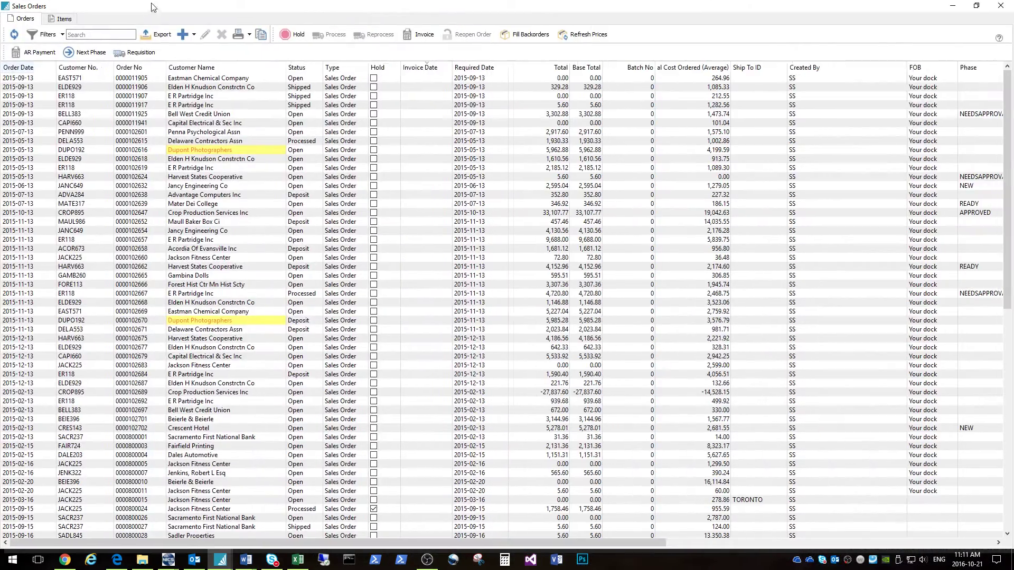
pyautogui.moveTo(304, 5); pyautogui.dragTo(401, 1)
pyautogui.click(355, 169)
pyautogui.moveTo(323, 67); pyautogui.dragTo(351, 66)
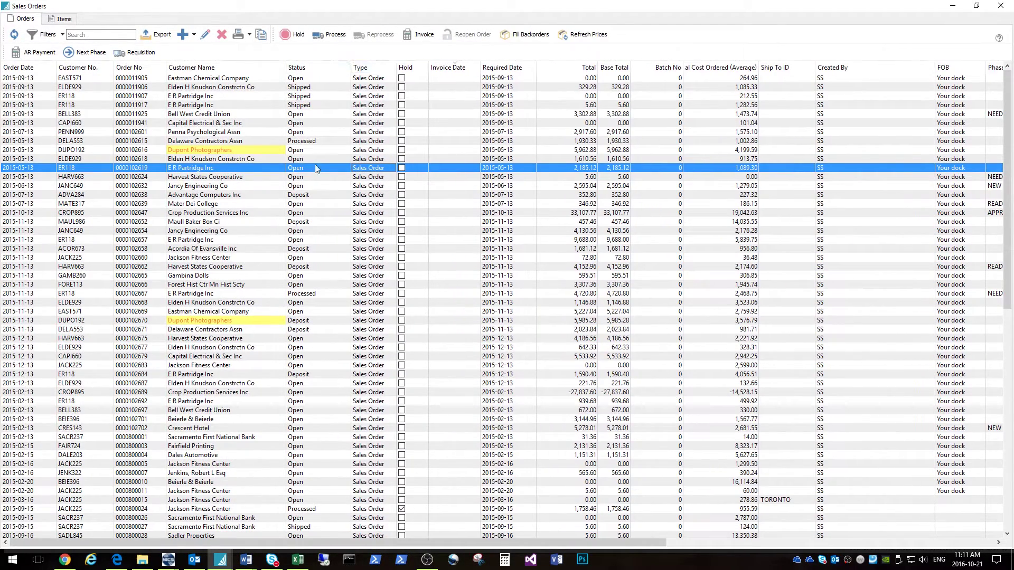
# Hide the Phase and Ship Via columns from the orders grid.
pyautogui.rightClick(243, 69)
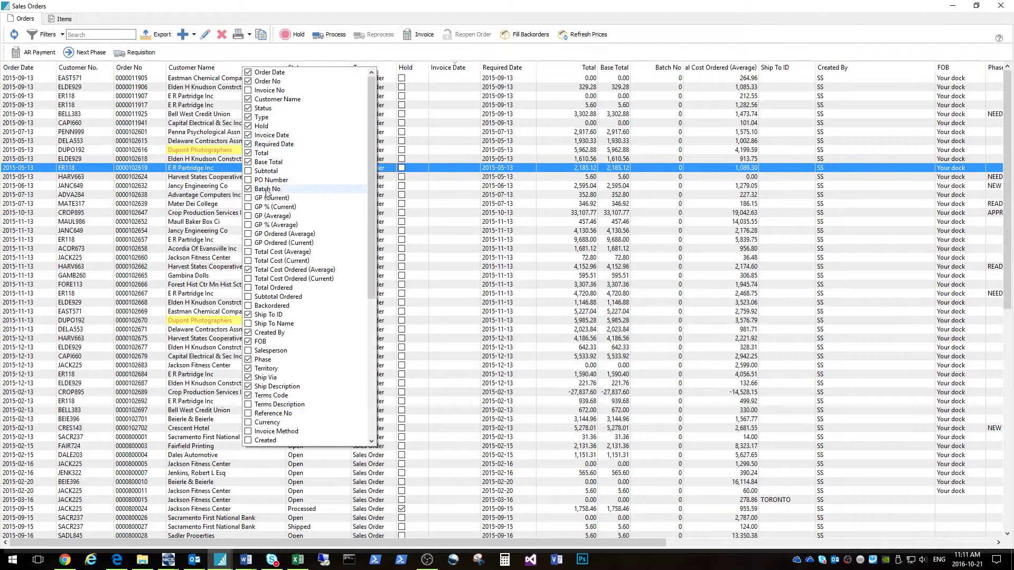
pyautogui.click(275, 207)
pyautogui.click(249, 216)
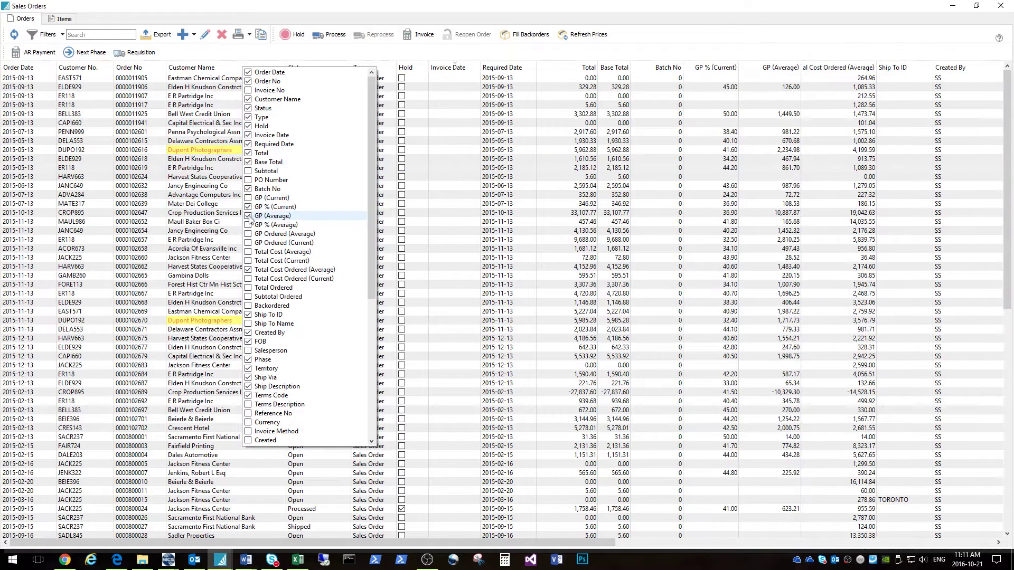
pyautogui.click(248, 207)
pyautogui.click(249, 216)
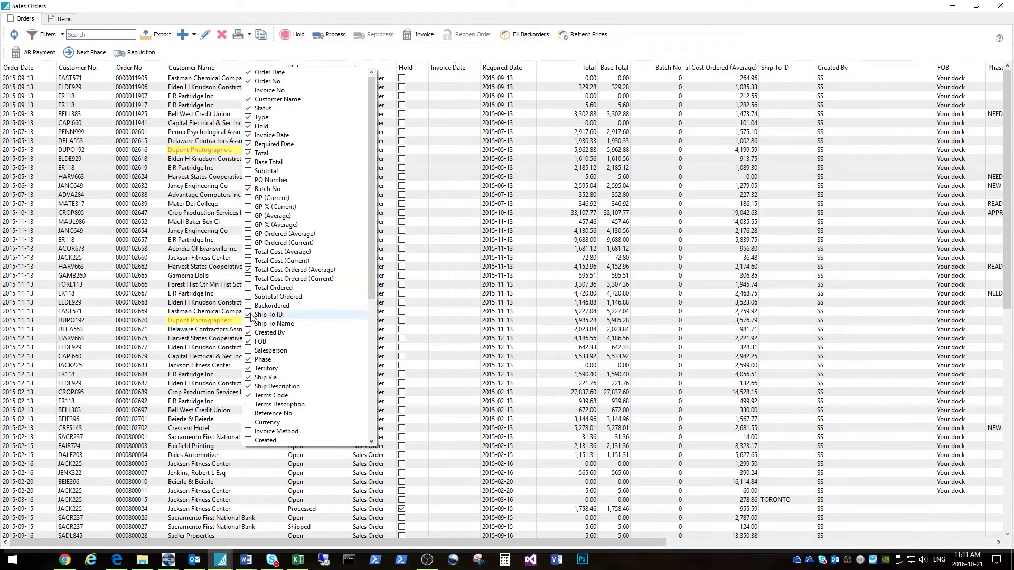
pyautogui.click(248, 360)
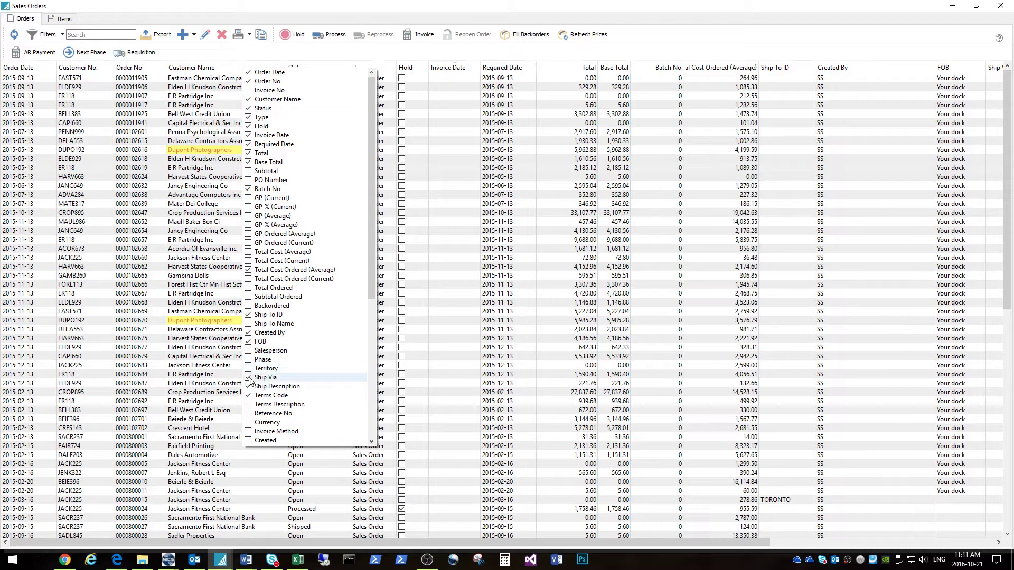
pyautogui.click(248, 377)
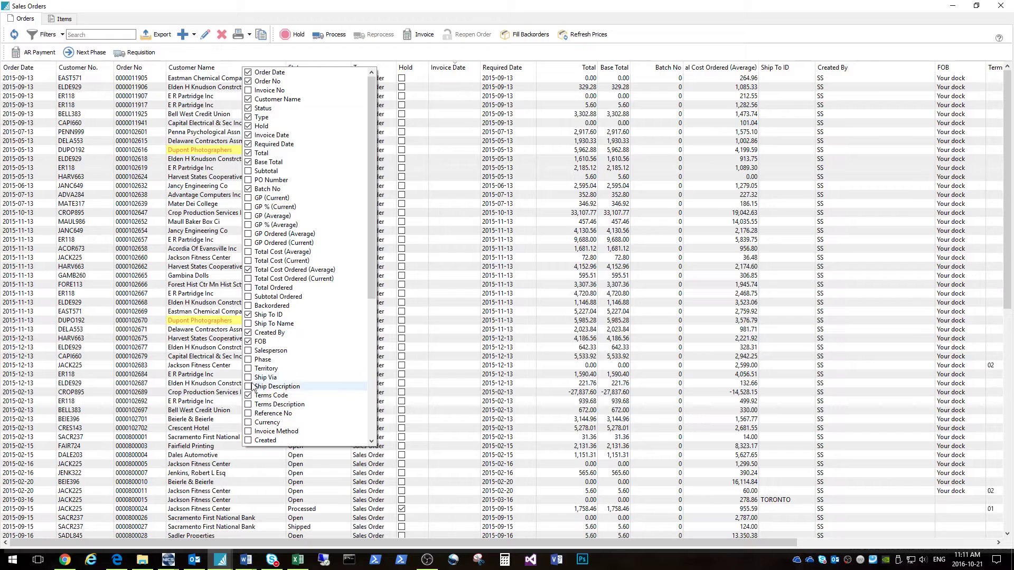
pyautogui.moveTo(369, 316); pyautogui.dragTo(372, 257)
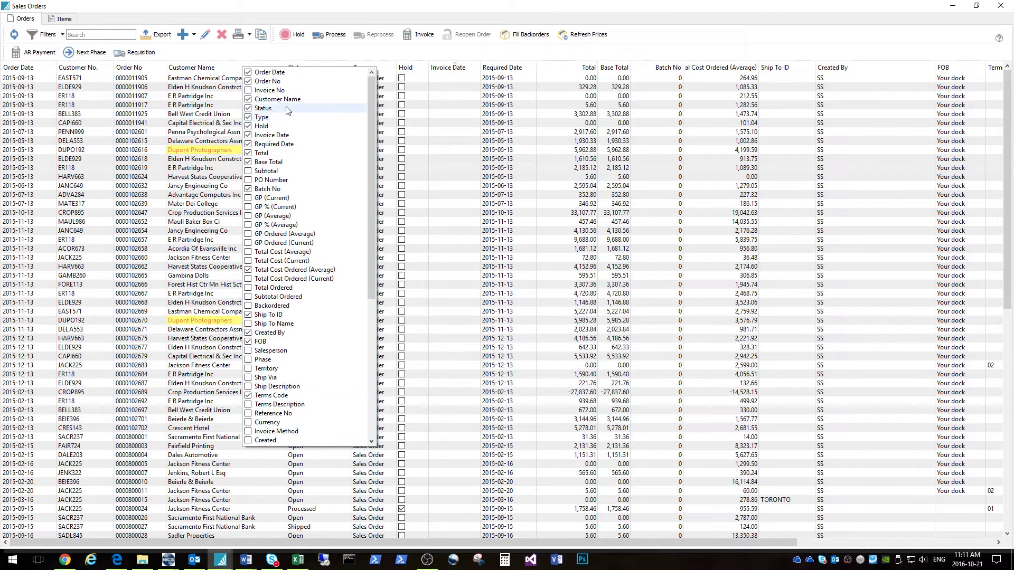
# Move the Invoice Date column after Required Date and hide the Batch No column.
pyautogui.click(327, 53)
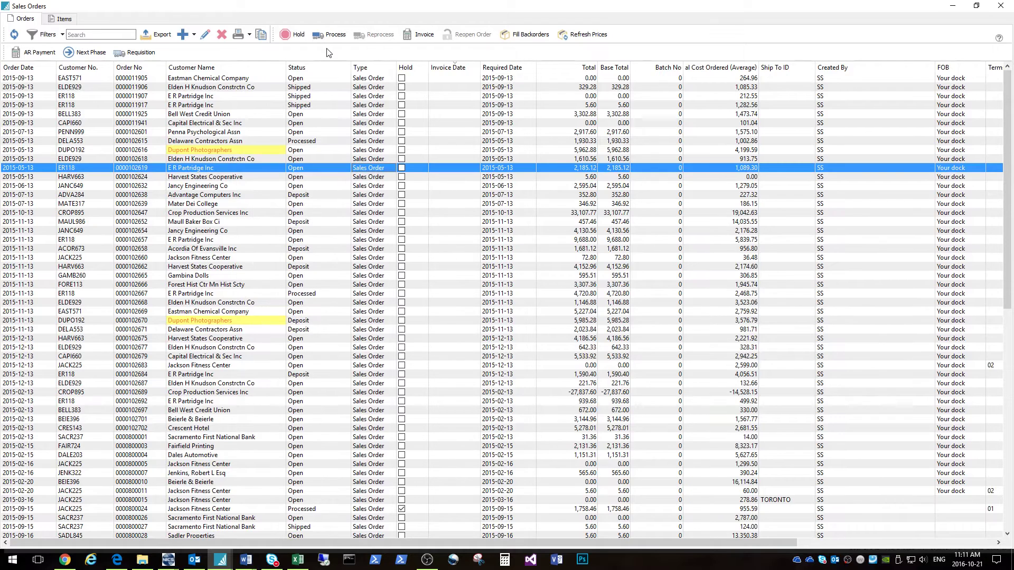
pyautogui.moveTo(16, 71)
pyautogui.mouseDown()
pyautogui.moveTo(98, 69)
pyautogui.moveTo(9, 83)
pyautogui.mouseUp()
pyautogui.moveTo(463, 72); pyautogui.dragTo(572, 67)
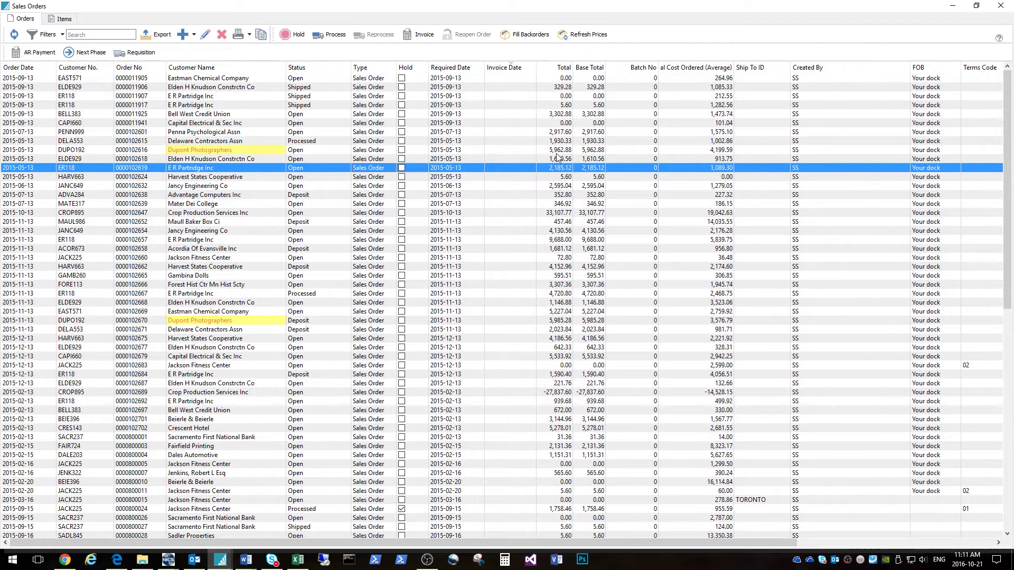
pyautogui.rightClick(636, 68)
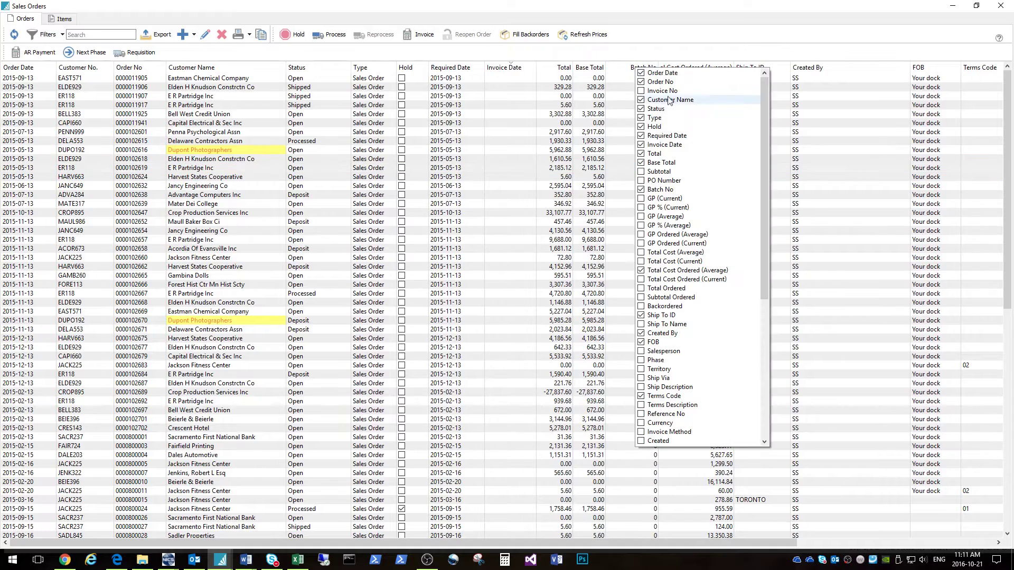
pyautogui.click(640, 189)
pyautogui.click(653, 62)
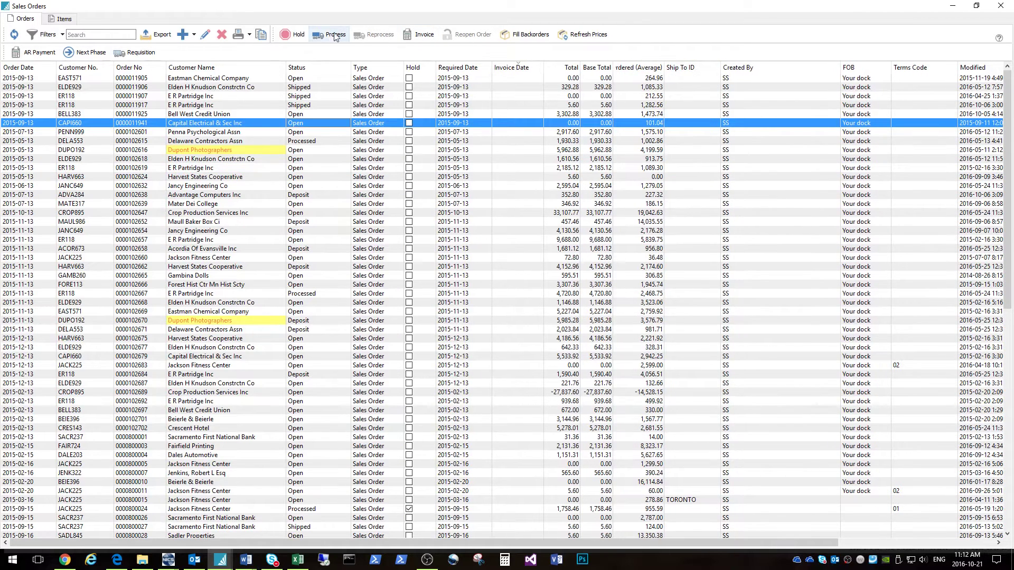
# Export the orders grid to excelout1.xls and open it in Excel.
pyautogui.click(164, 35)
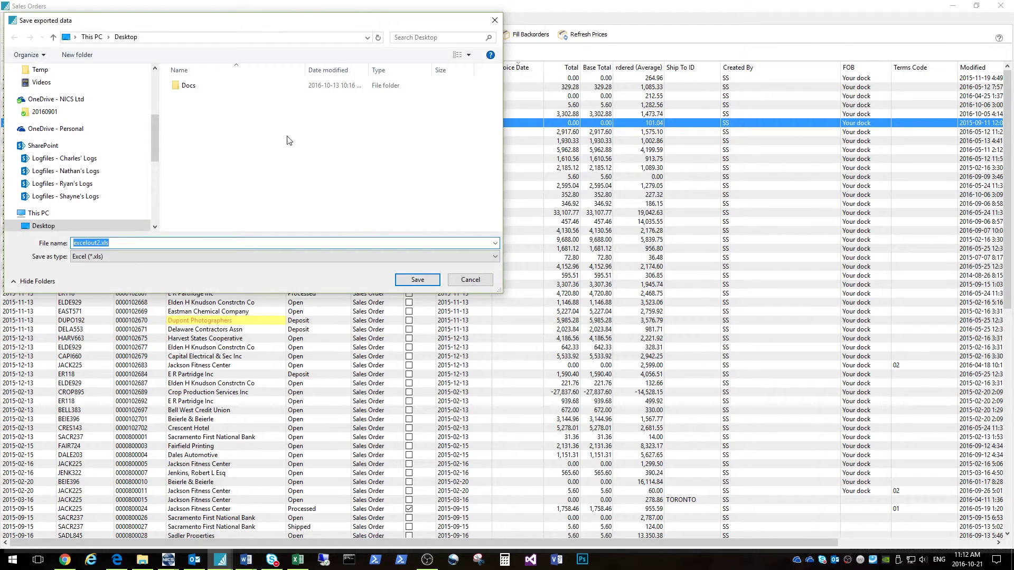
pyautogui.click(201, 275)
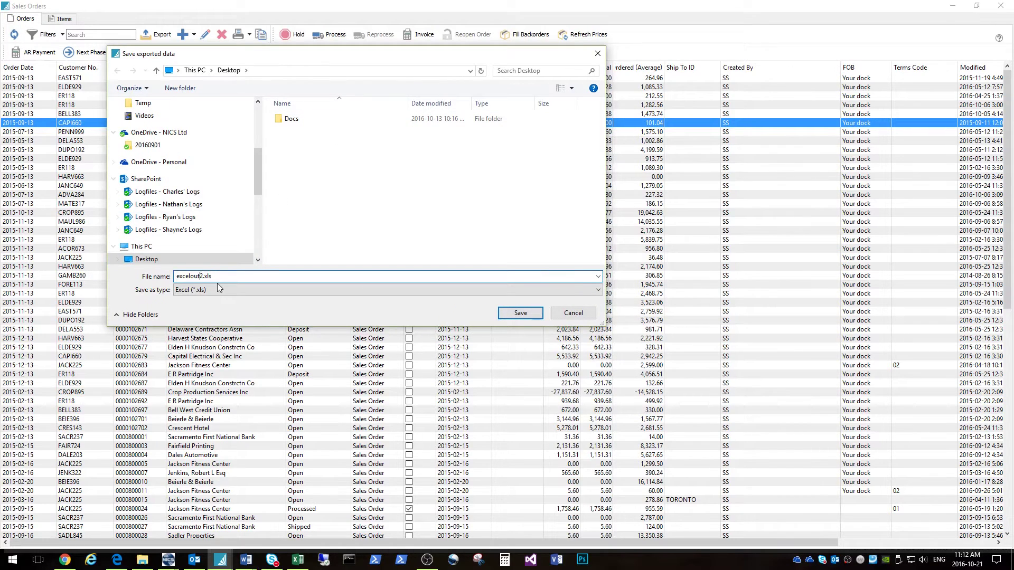
pyautogui.click(508, 312)
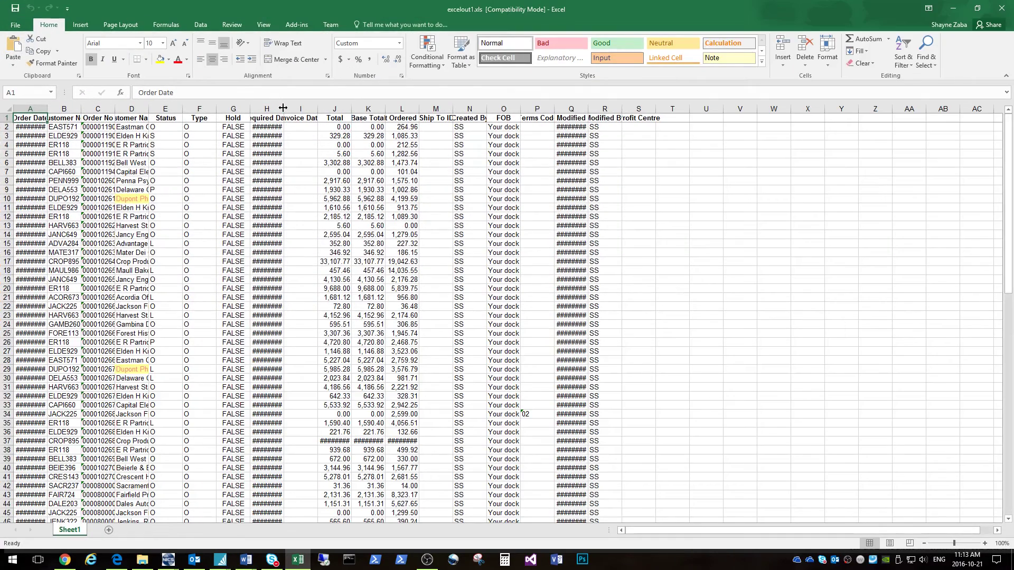
# Widen columns H, Q and I and select the Required Dates in rows 68 to 86.
pyautogui.moveTo(283, 108); pyautogui.dragTo(334, 108)
pyautogui.moveTo(639, 108); pyautogui.dragTo(707, 110)
pyautogui.moveTo(384, 109); pyautogui.dragTo(406, 109)
pyautogui.scroll(-17, 509, 325)
pyautogui.scroll(-5, 509, 325)
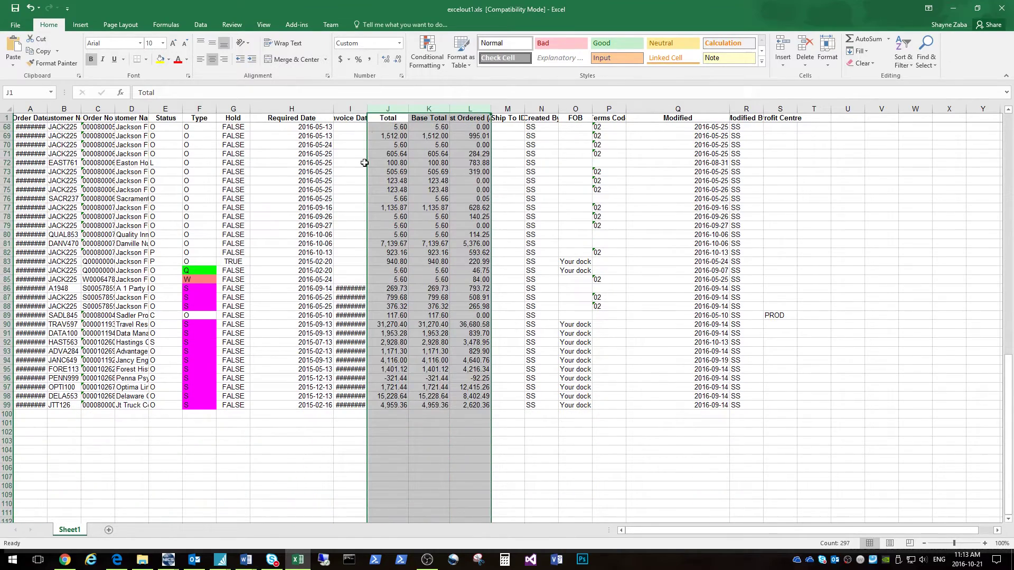
pyautogui.moveTo(367, 109); pyautogui.dragTo(394, 113)
pyautogui.click(366, 241)
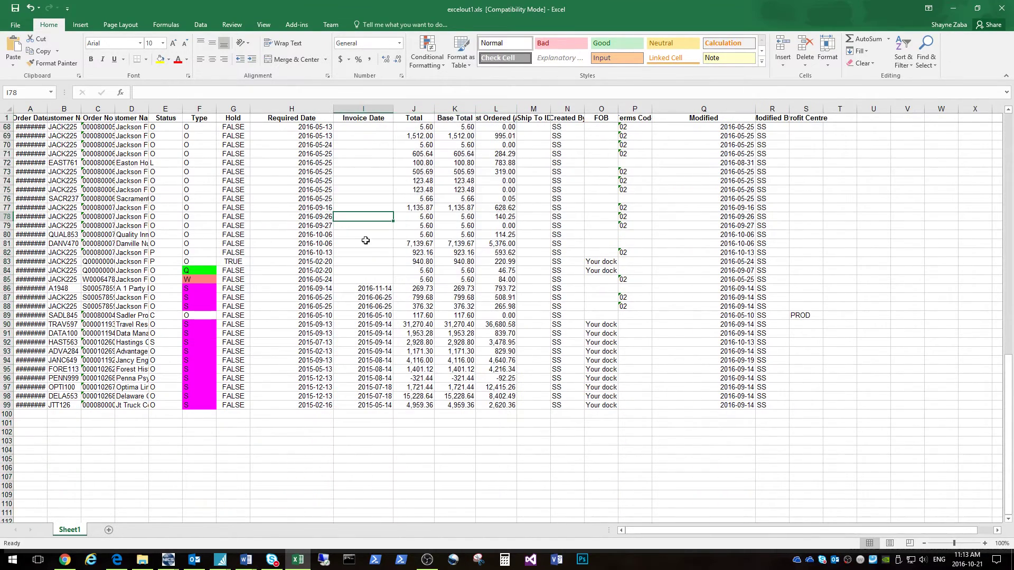
pyautogui.click(318, 289)
pyautogui.click(322, 261)
pyautogui.click(322, 217)
pyautogui.moveTo(315, 128); pyautogui.dragTo(322, 289)
pyautogui.scroll(4, 338, 263)
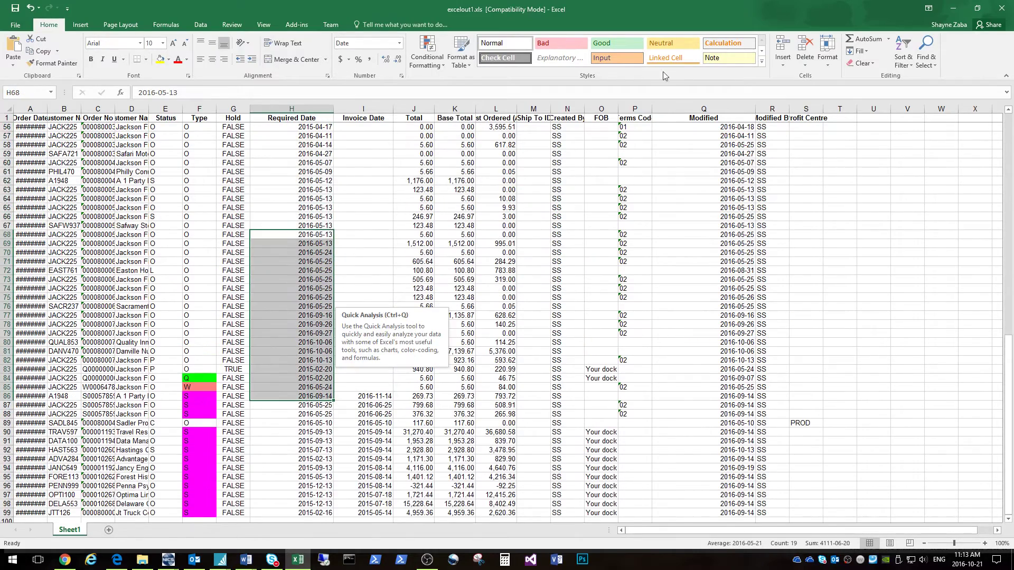
# Close excelout1.xls without saving and dismiss Spire's export window.
pyautogui.click(995, 8)
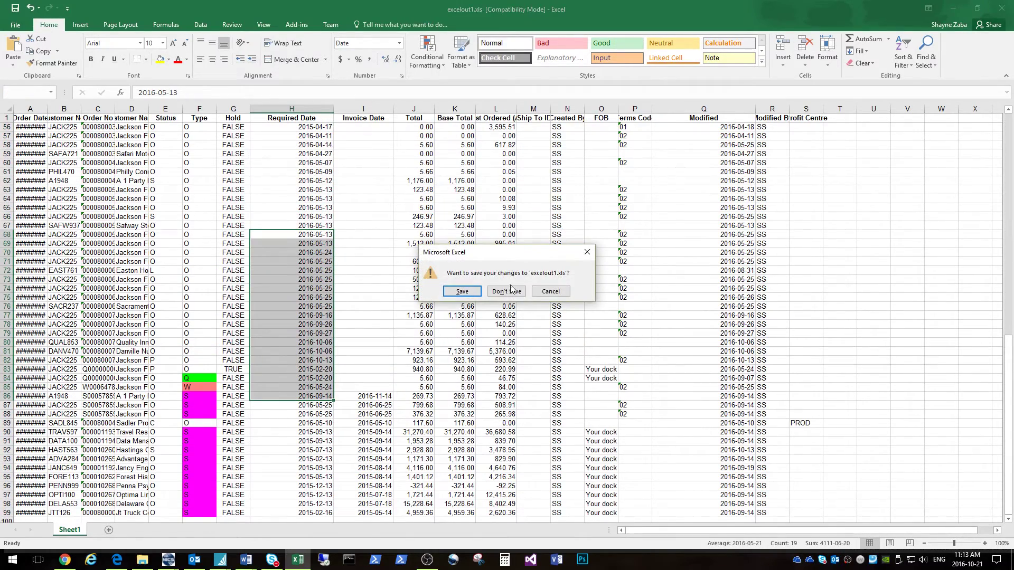
pyautogui.click(506, 288)
pyautogui.click(531, 293)
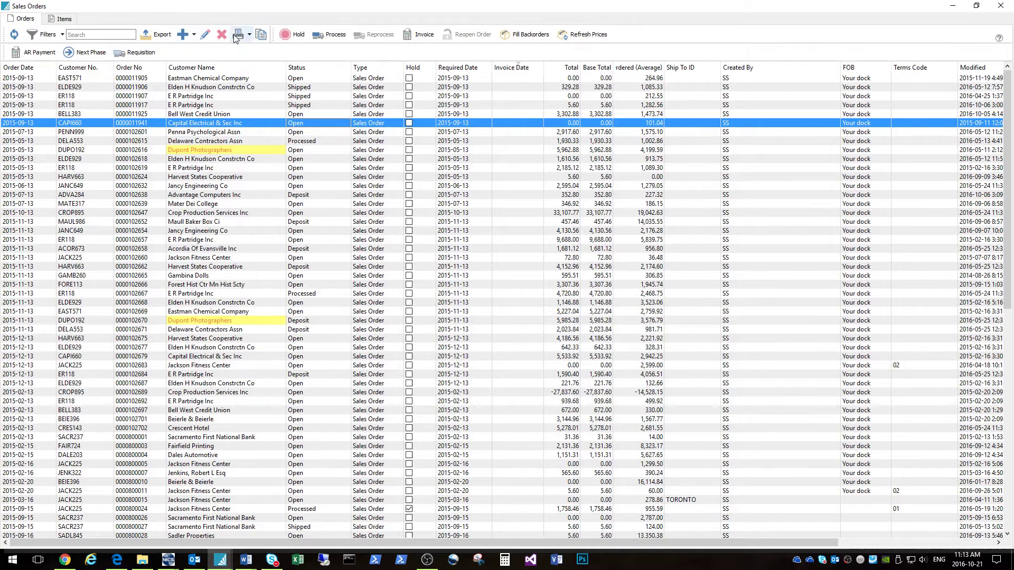
# Add a filter for orders with Required Date before 2016-01-01.
pyautogui.click(61, 35)
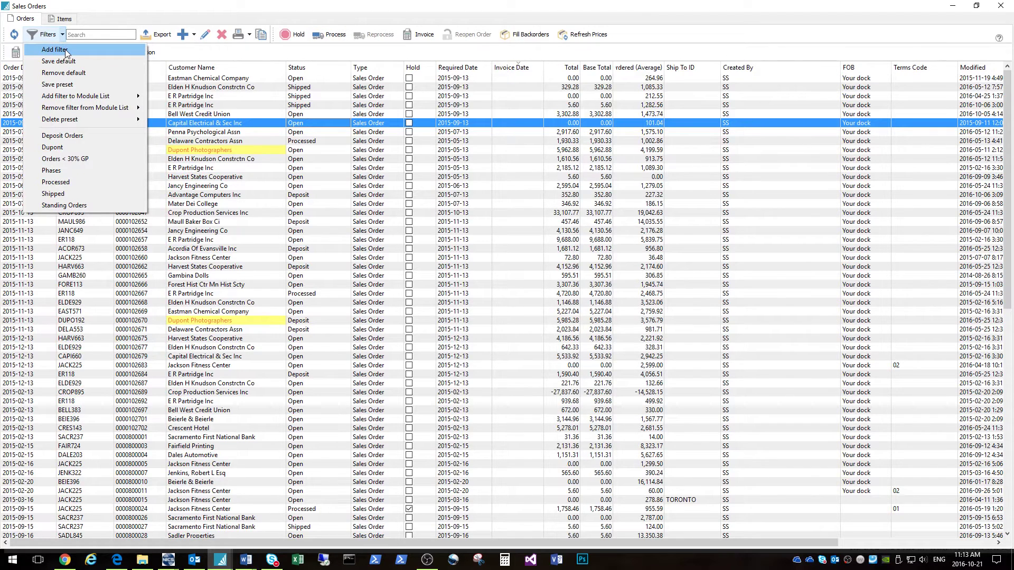
pyautogui.click(55, 50)
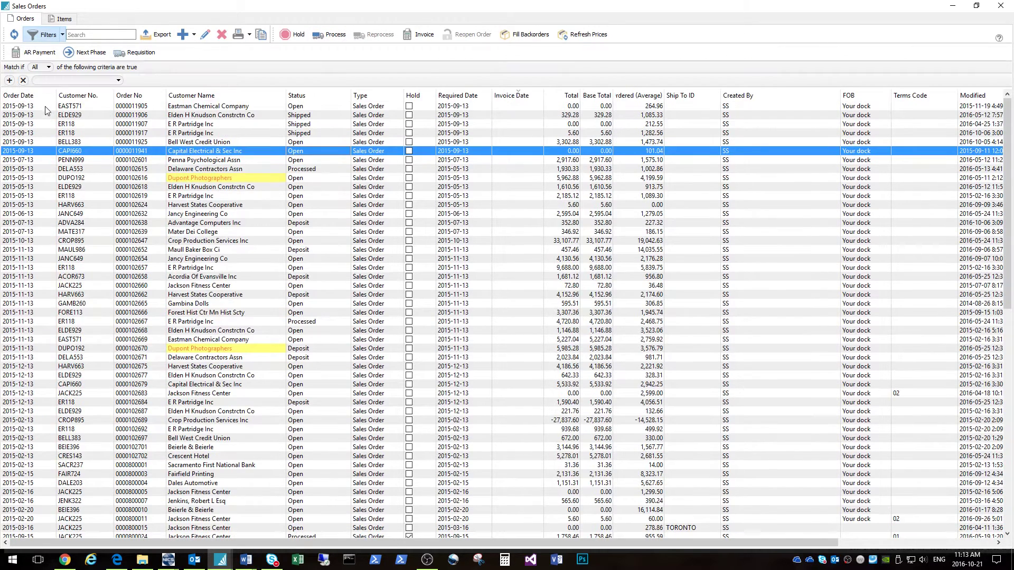
pyautogui.click(56, 81)
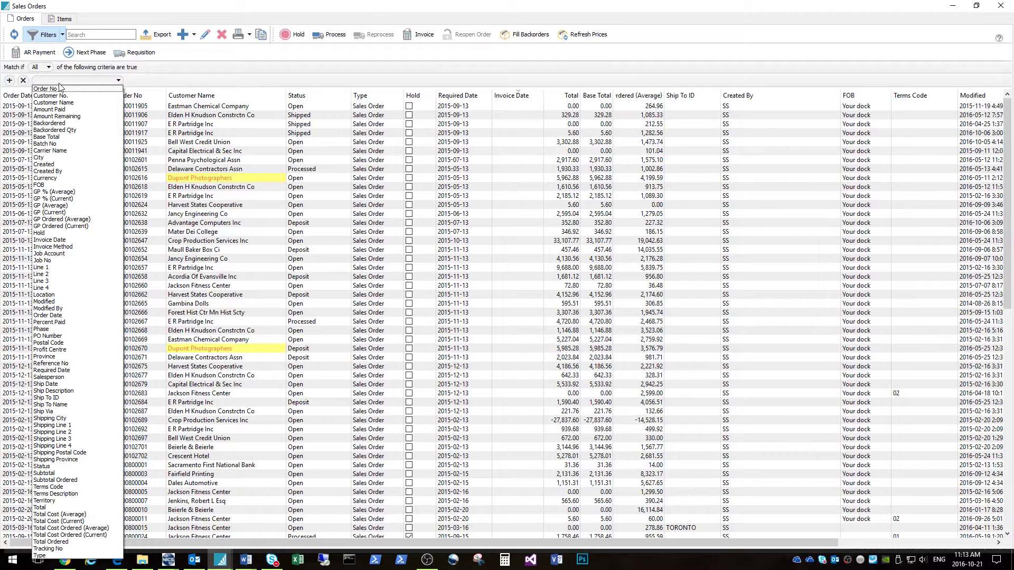
pyautogui.click(79, 370)
pyautogui.click(164, 80)
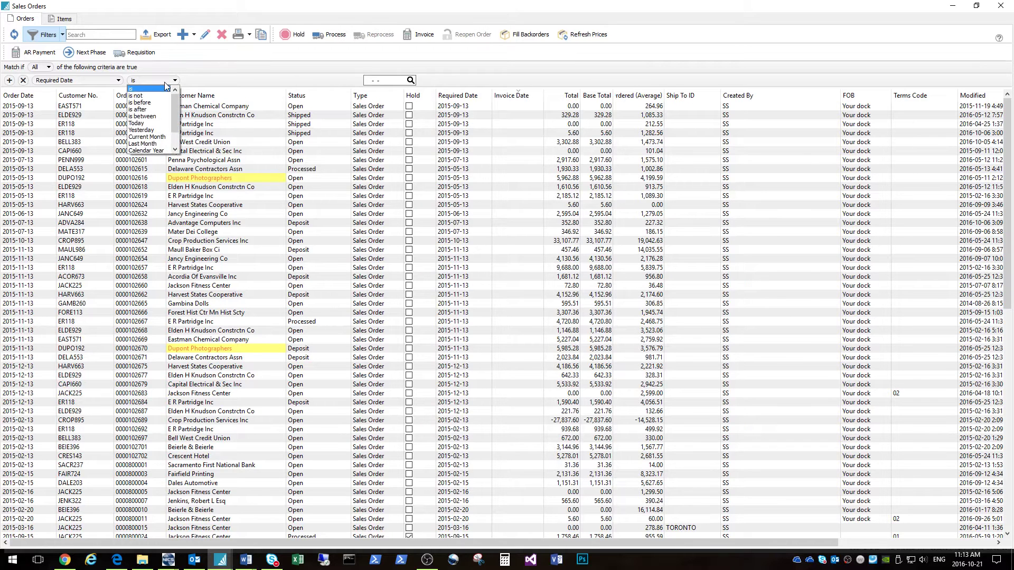
pyautogui.click(153, 105)
pyautogui.click(411, 80)
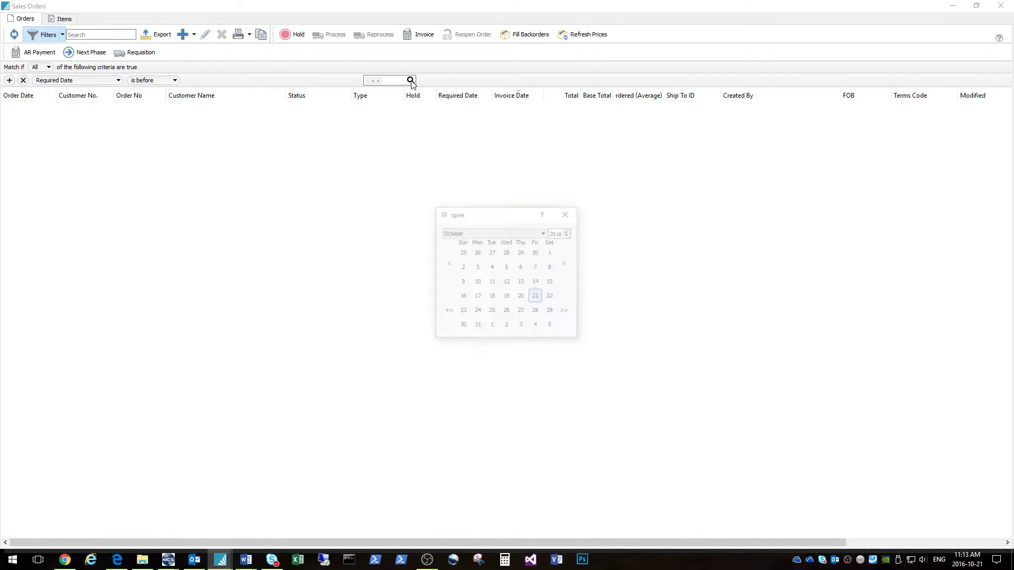
pyautogui.click(545, 232)
pyautogui.click(525, 241)
pyautogui.click(536, 253)
pyautogui.click(537, 253)
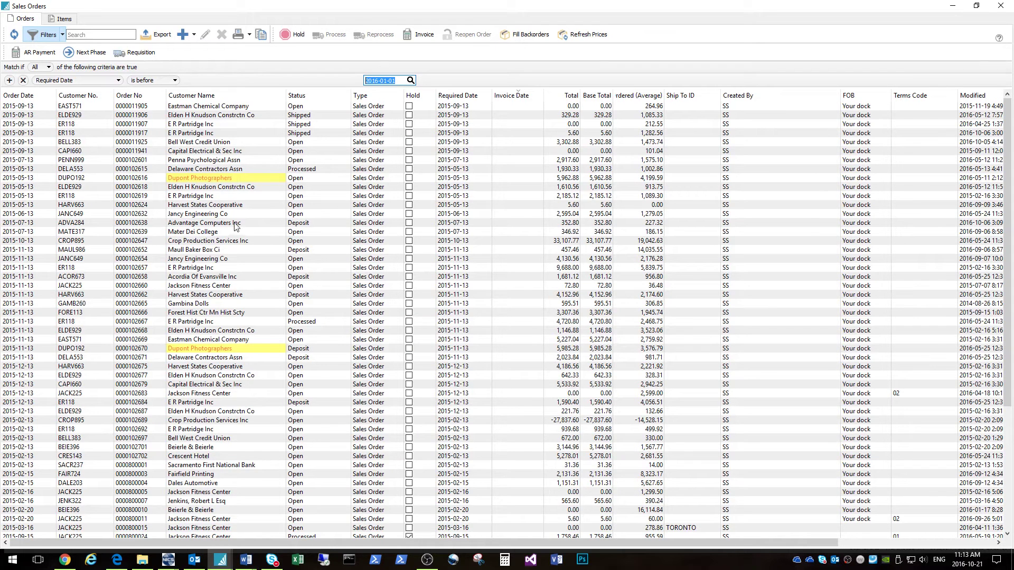
# Export the filtered orders grid to excelout2.xls.
pyautogui.scroll(-1, 244, 112)
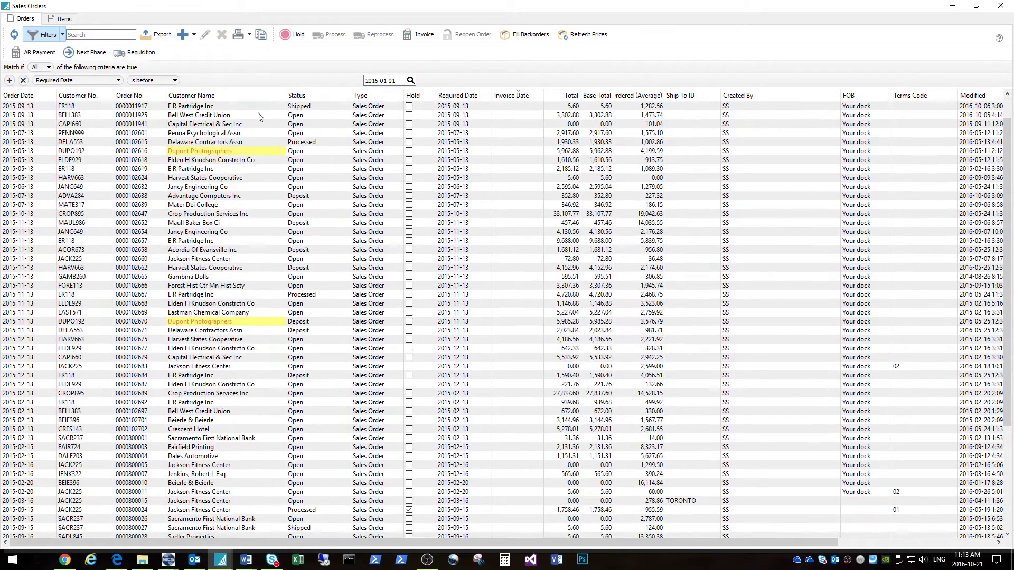
pyautogui.click(235, 241)
pyautogui.click(158, 34)
pyautogui.click(304, 132)
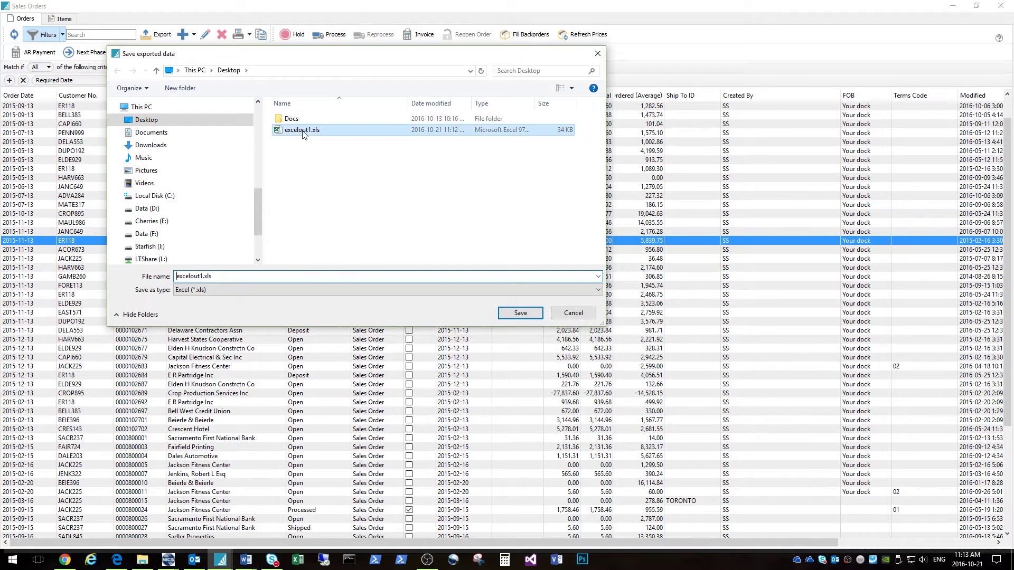
pyautogui.doubleClick(201, 276)
pyautogui.click(201, 276)
pyautogui.write('2')
pyautogui.click(520, 313)
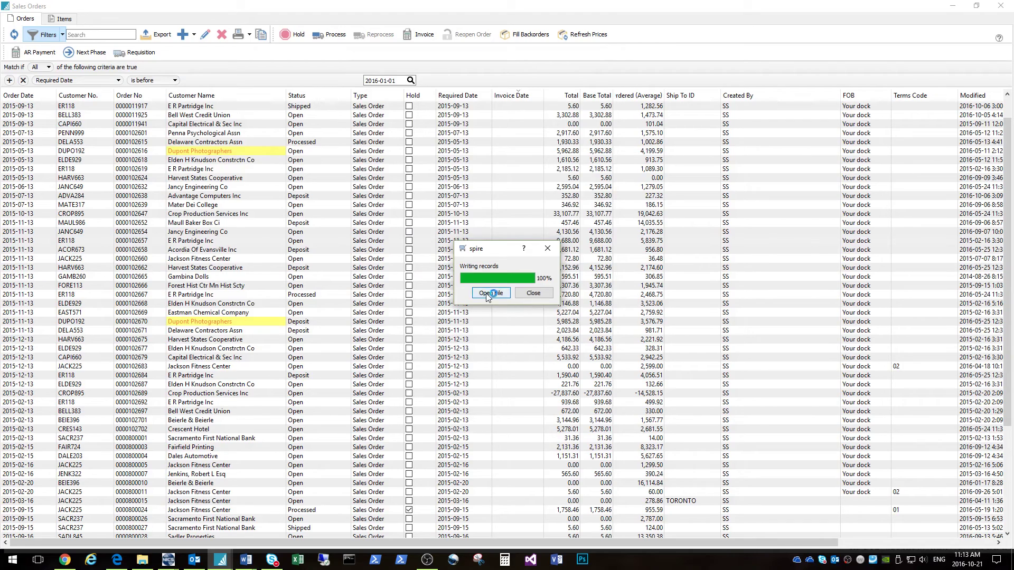
# Open excelout2.xls in Excel, autofit the Required Date and Modified columns, and check dates H3:H29.
pyautogui.click(489, 295)
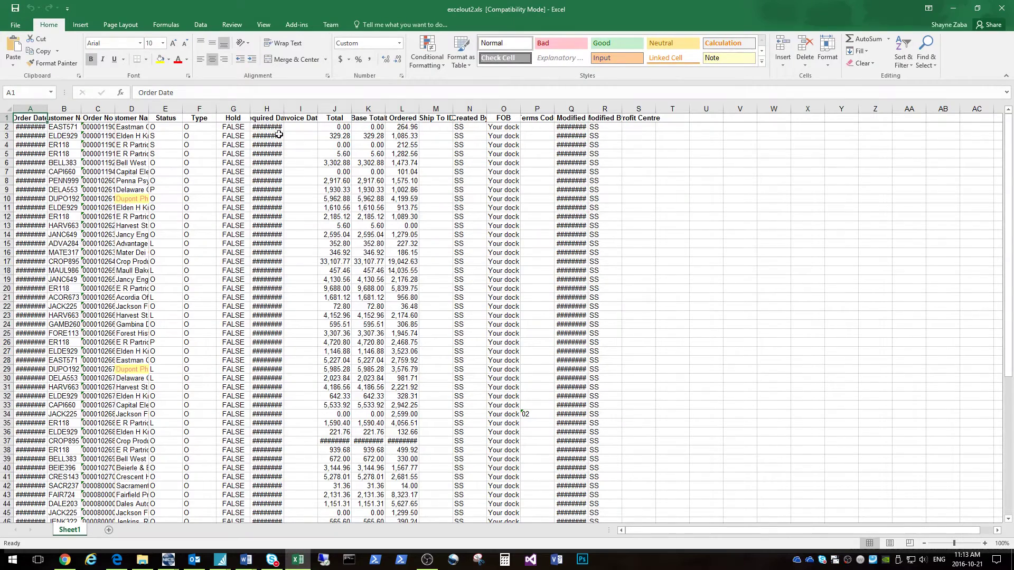
pyautogui.doubleClick(285, 107)
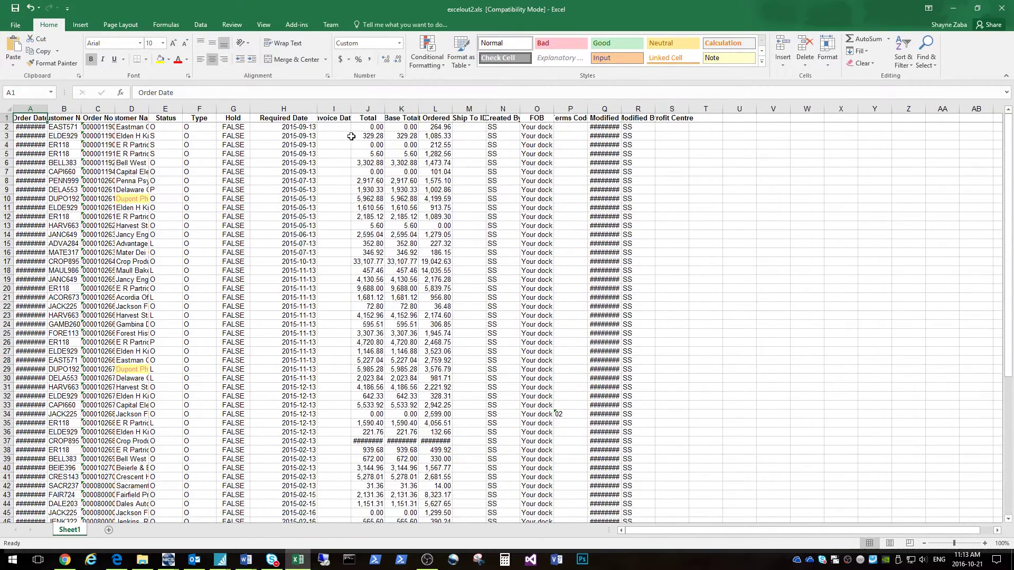
pyautogui.doubleClick(621, 108)
pyautogui.click(298, 128)
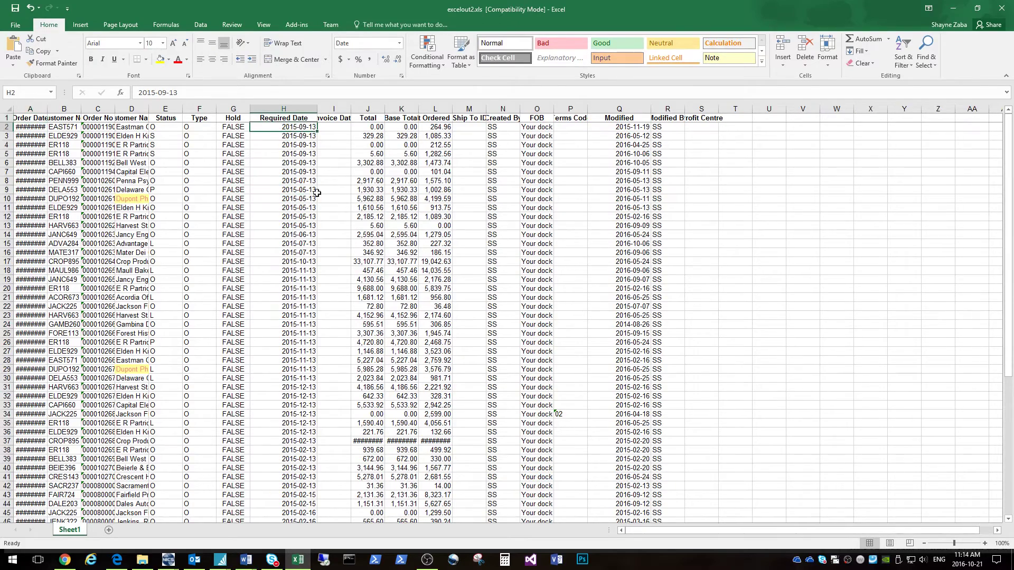
pyautogui.scroll(-9, 300, 331)
pyautogui.scroll(-2, 300, 332)
pyautogui.moveTo(298, 248); pyautogui.dragTo(299, 427)
pyautogui.scroll(4, 385, 286)
pyautogui.scroll(7, 385, 286)
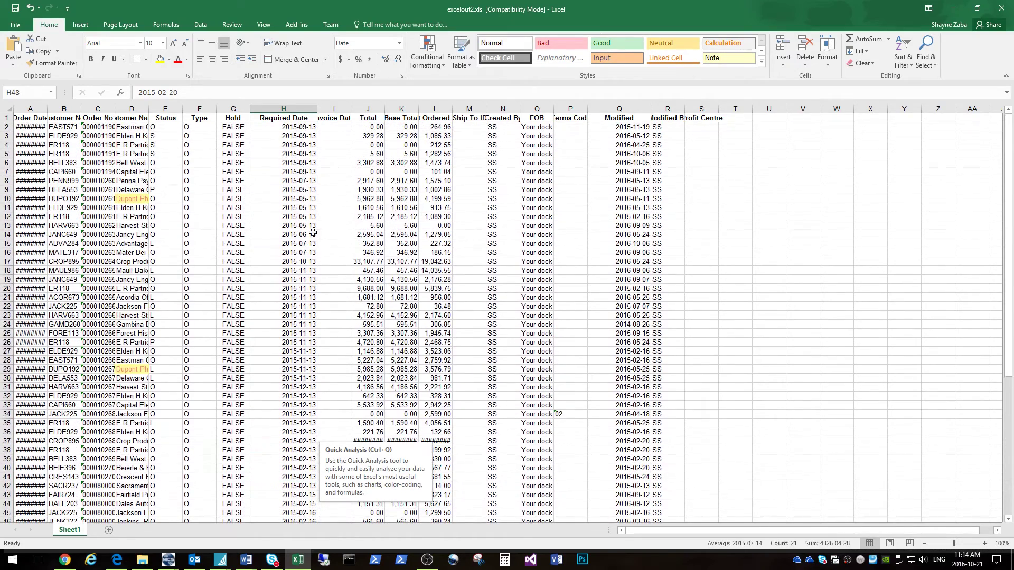
pyautogui.moveTo(298, 136); pyautogui.dragTo(297, 370)
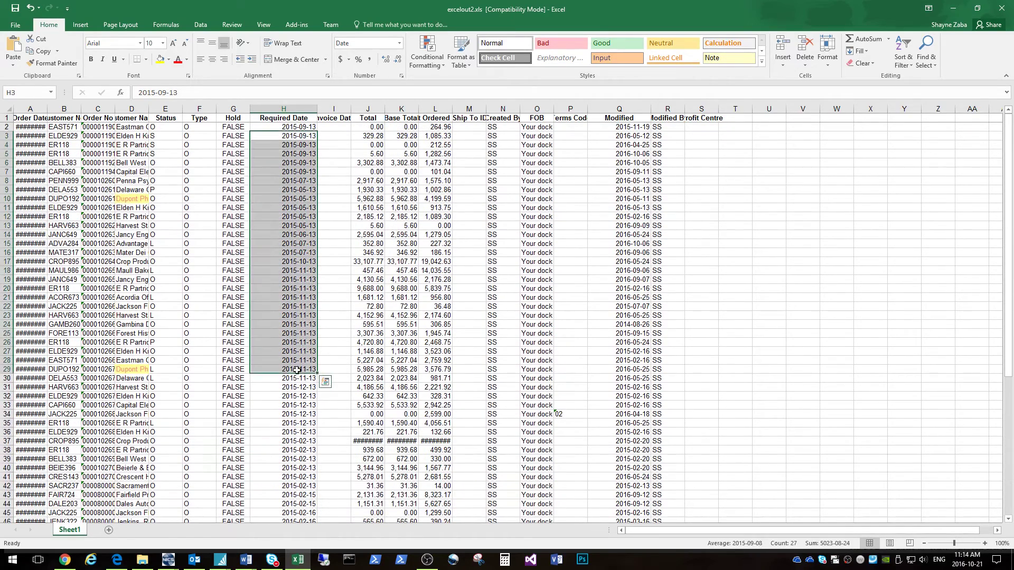
pyautogui.click(866, 161)
# Close excelout2.xls and the export window, and show Spire's sales order Items list.
pyautogui.click(1003, 6)
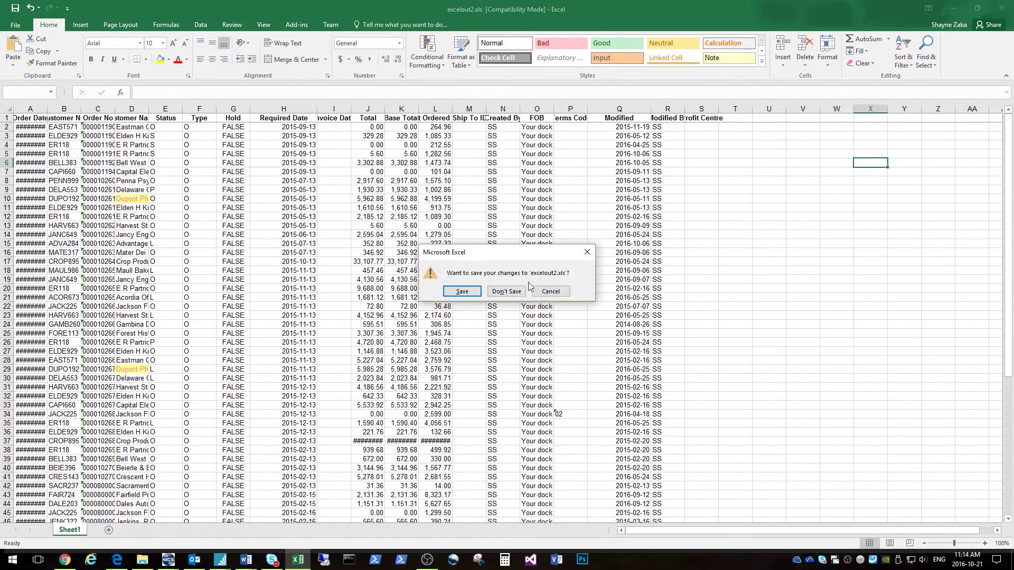
pyautogui.click(522, 291)
pyautogui.click(531, 294)
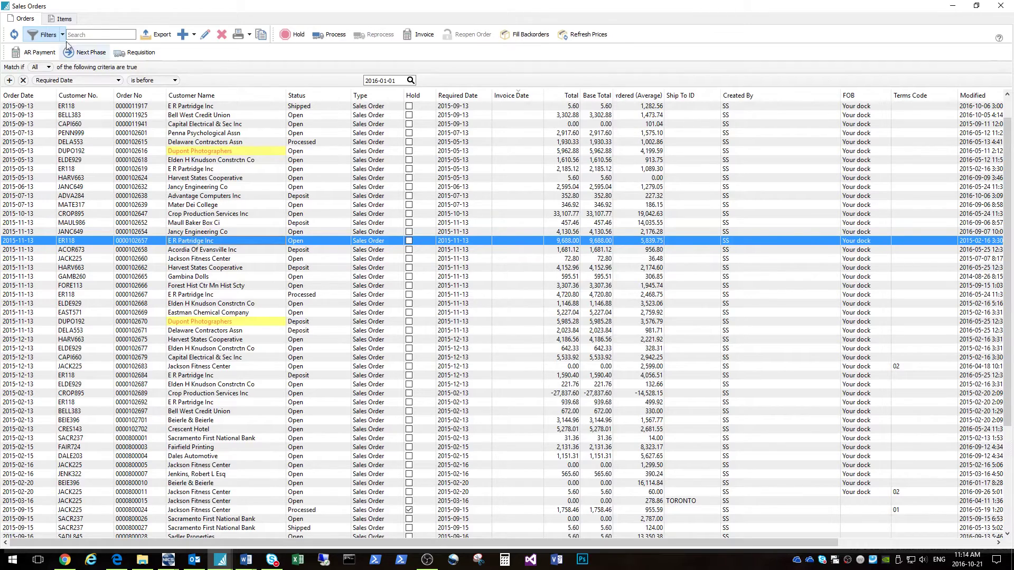
pyautogui.click(61, 19)
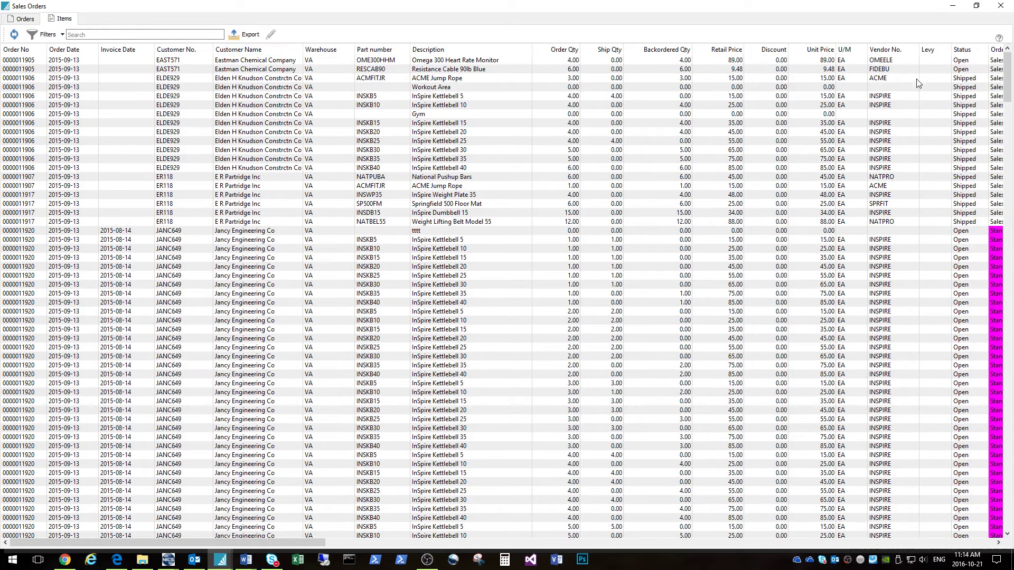
# Search the sales order items for 'Prec' and select the PRECBELT and PRECHANDLES rows.
pyautogui.moveTo(187, 248); pyautogui.dragTo(188, 370)
pyautogui.click(115, 35)
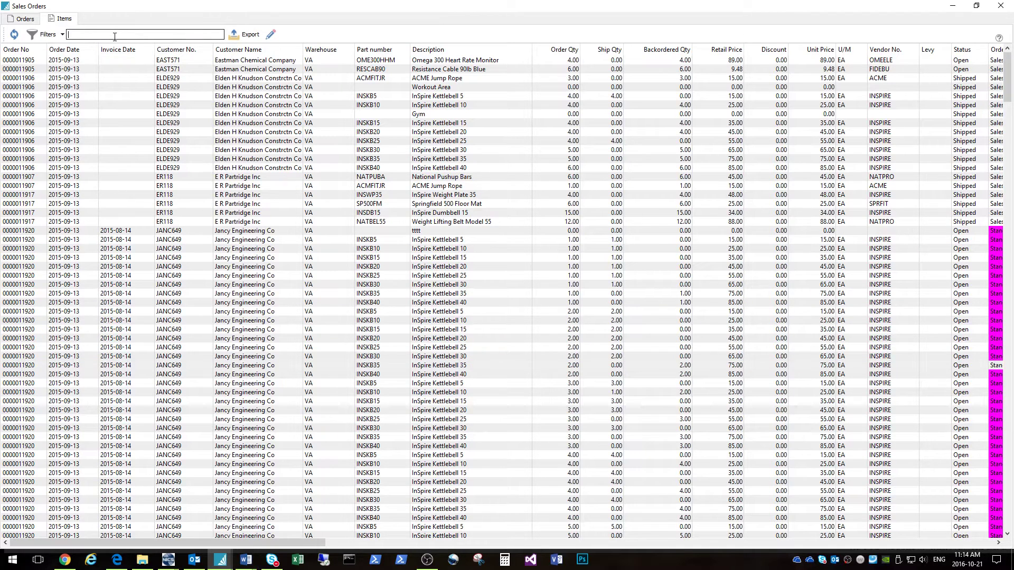
pyautogui.write('Precor')
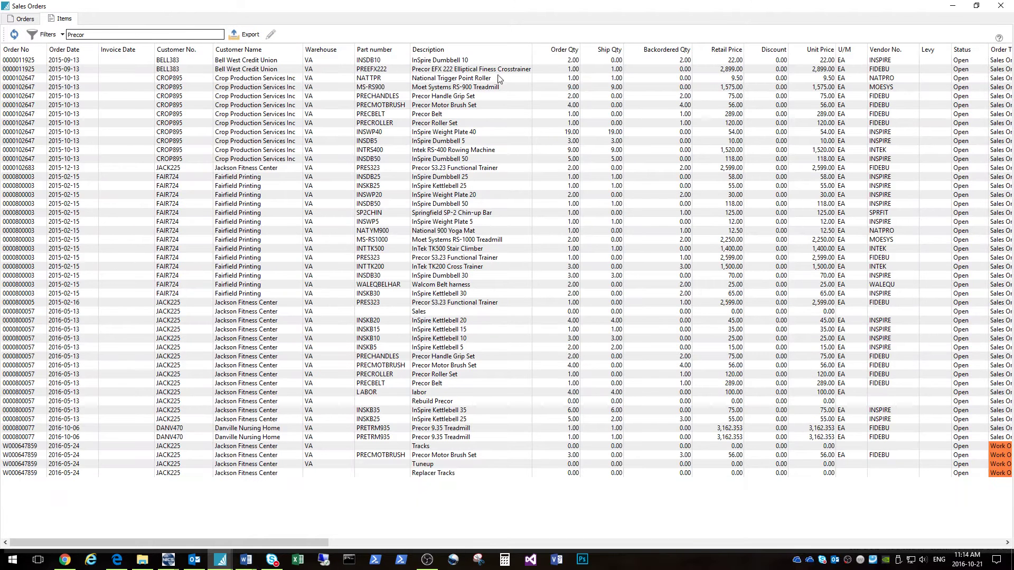
pyautogui.click(441, 70)
pyautogui.click(432, 117)
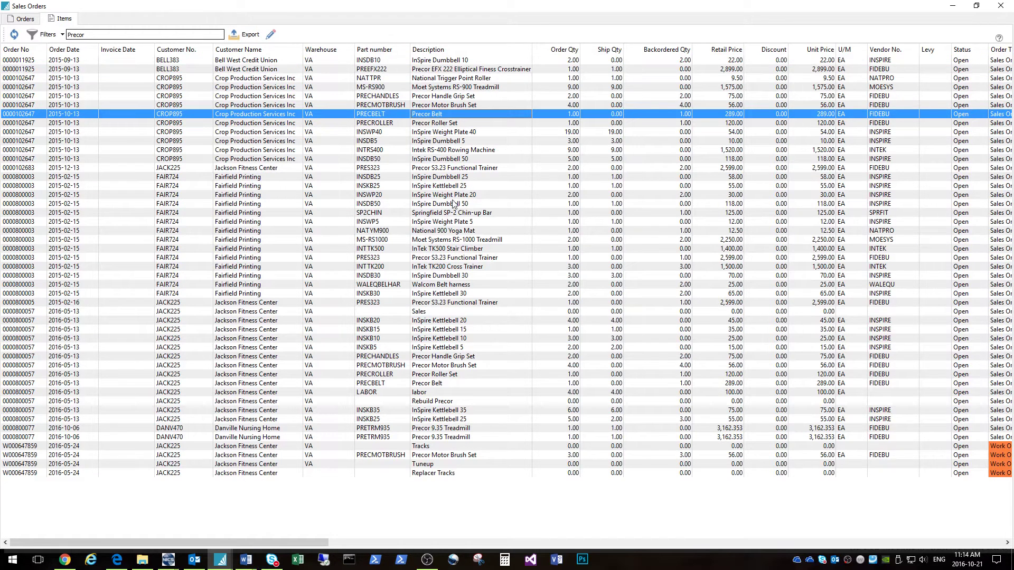
pyautogui.click(441, 355)
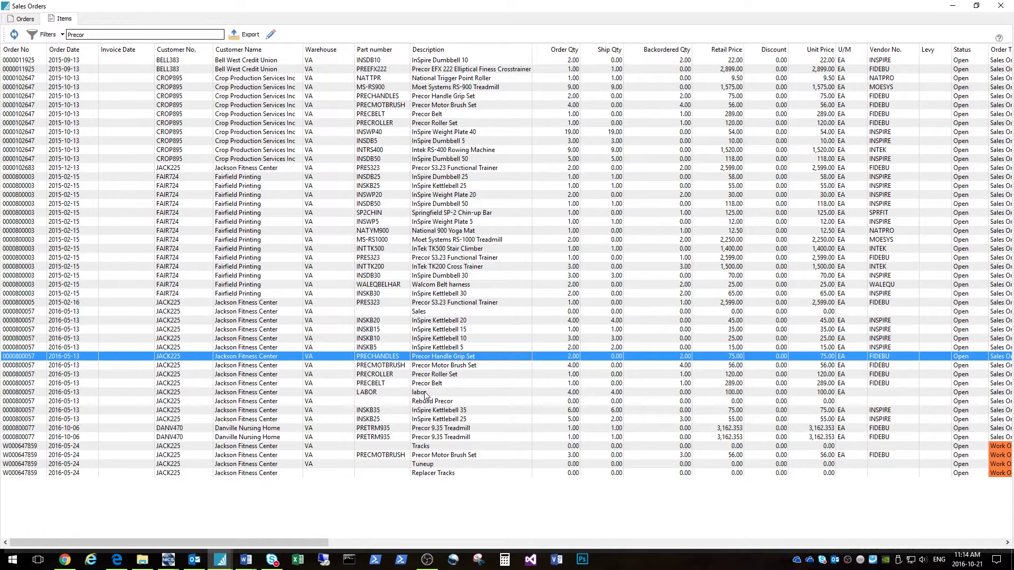
# Search the items for 'Bell west' and review the four Bell West Credit Union lines.
pyautogui.doubleClick(91, 35)
pyautogui.write('Bell west')
pyautogui.click(313, 62)
pyautogui.click(316, 69)
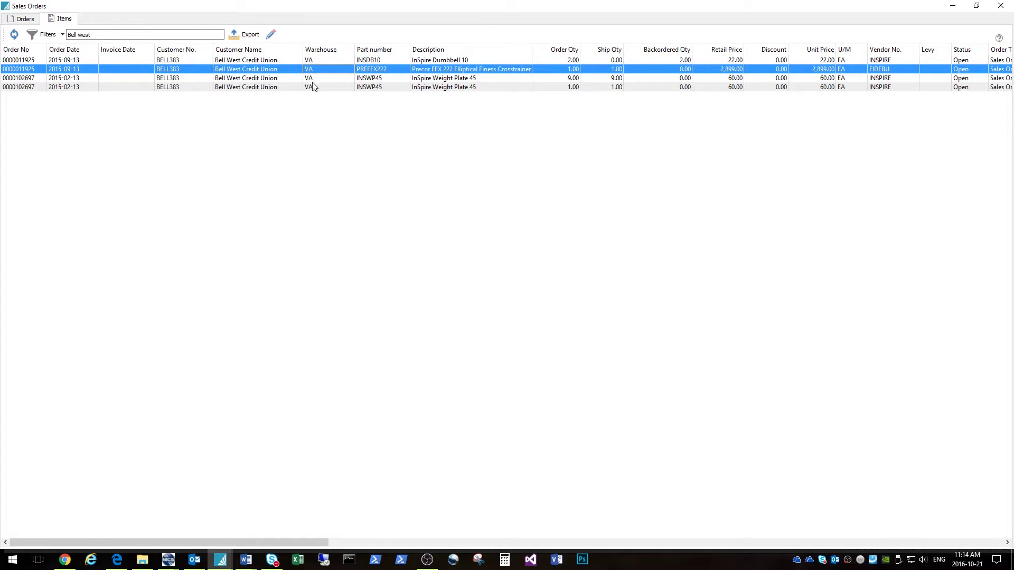
pyautogui.click(312, 81)
pyautogui.click(310, 88)
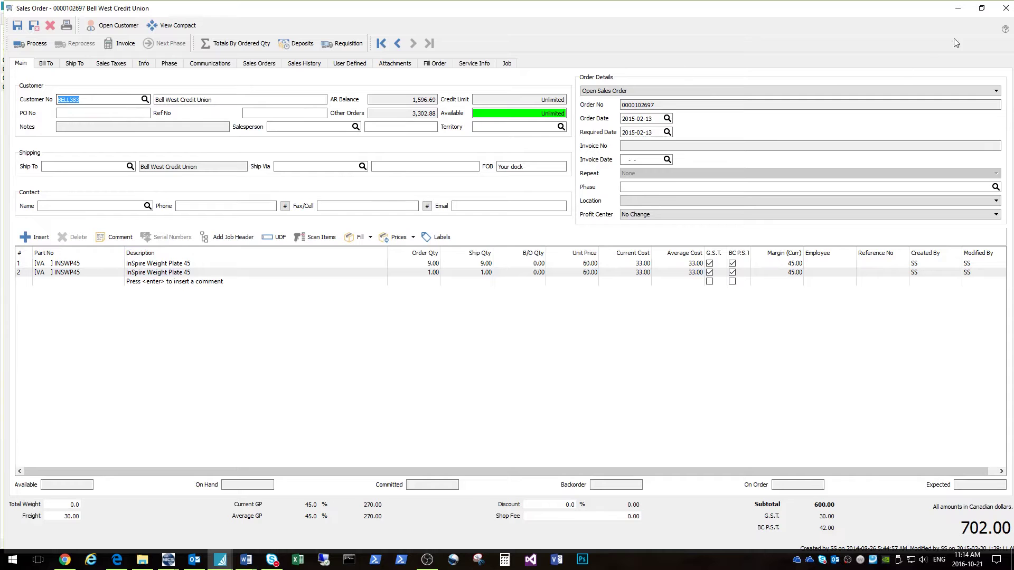
pyautogui.click(1005, 8)
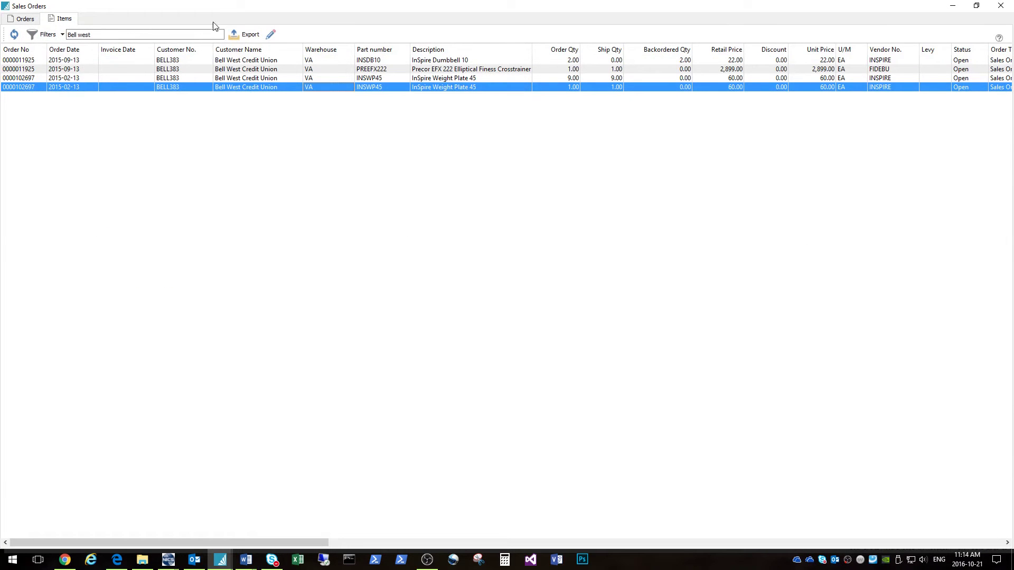
pyautogui.click(23, 19)
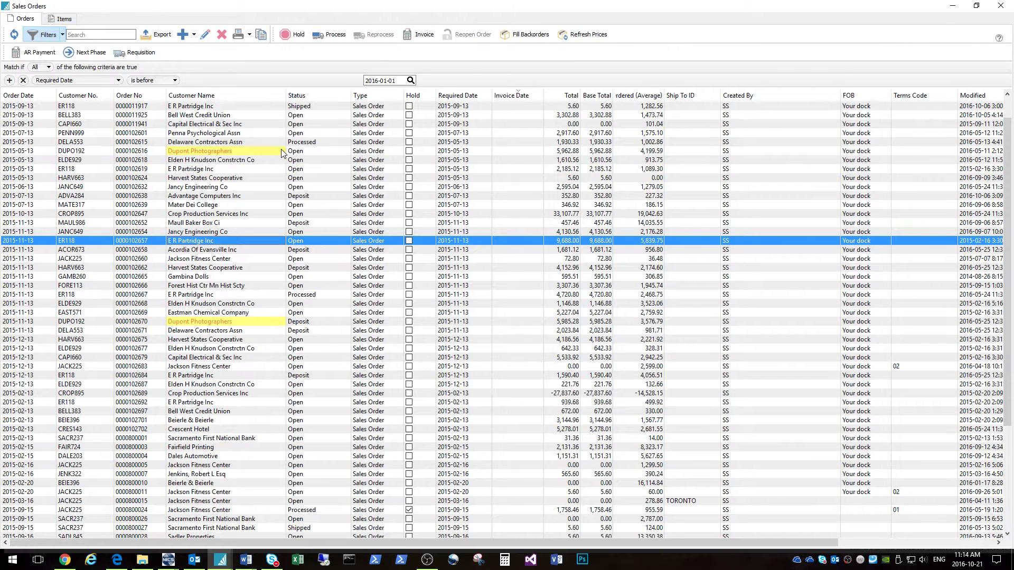
pyautogui.click(193, 35)
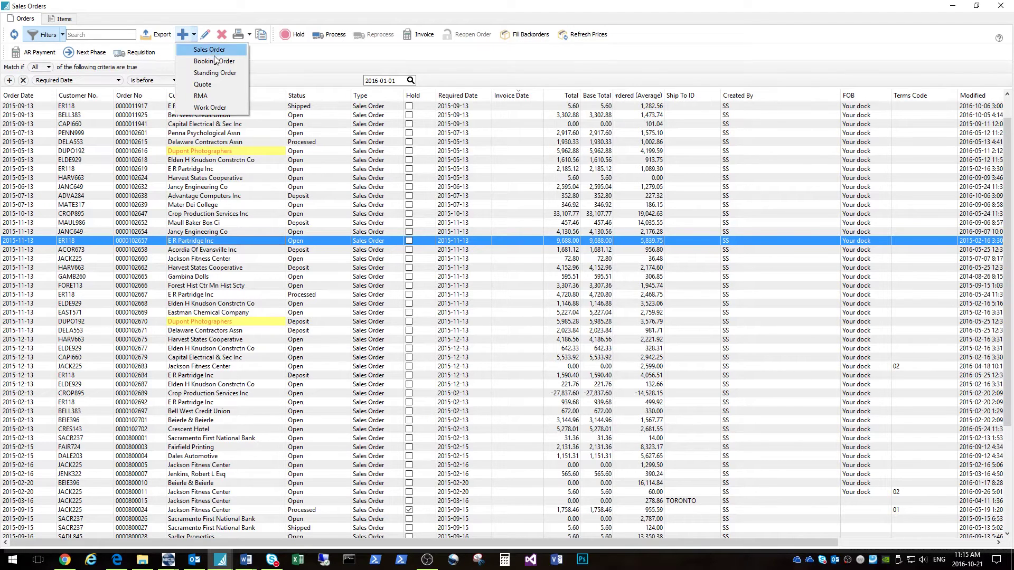
pyautogui.click(185, 35)
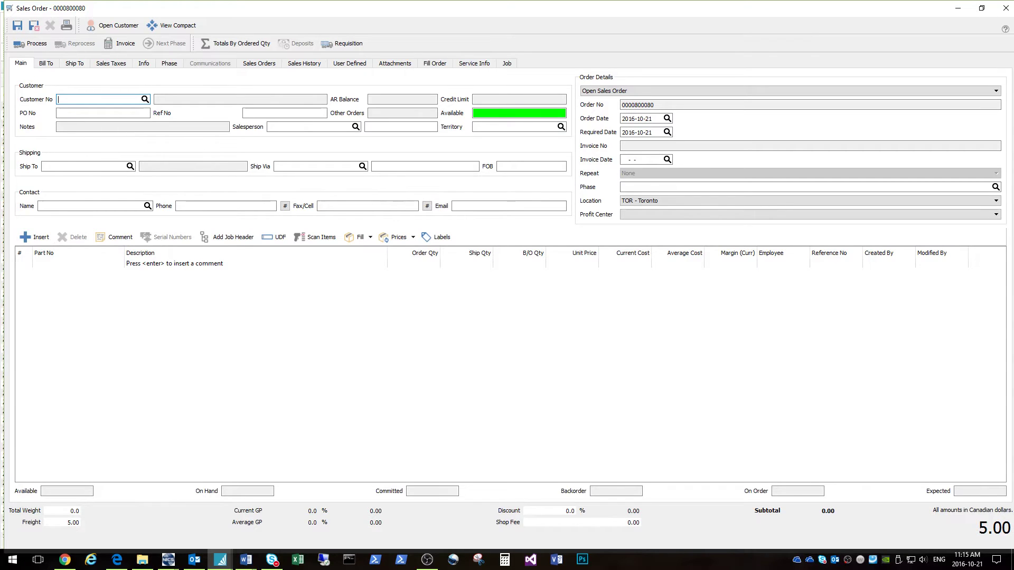
pyautogui.click(145, 99)
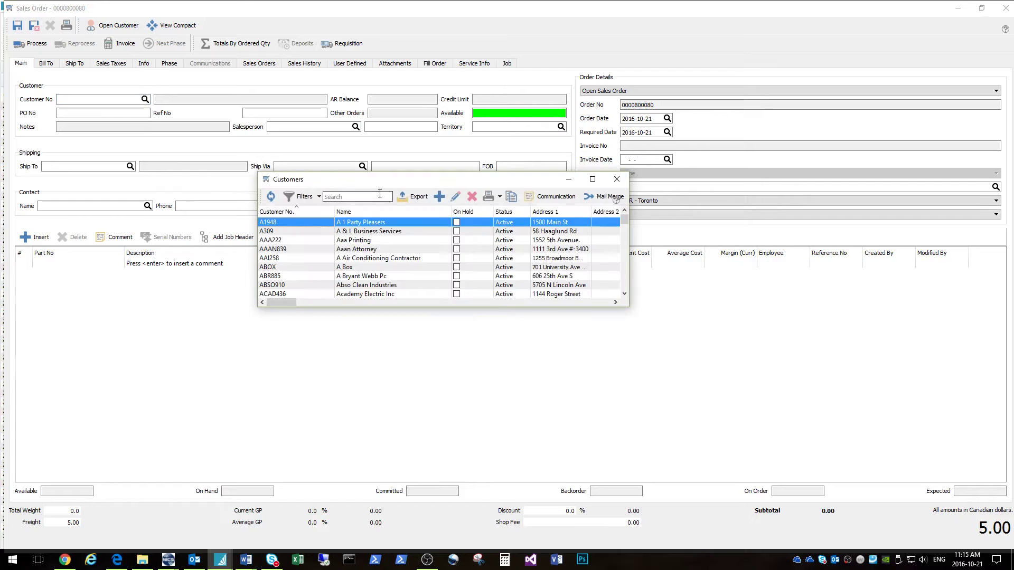
pyautogui.moveTo(370, 180); pyautogui.dragTo(337, 94)
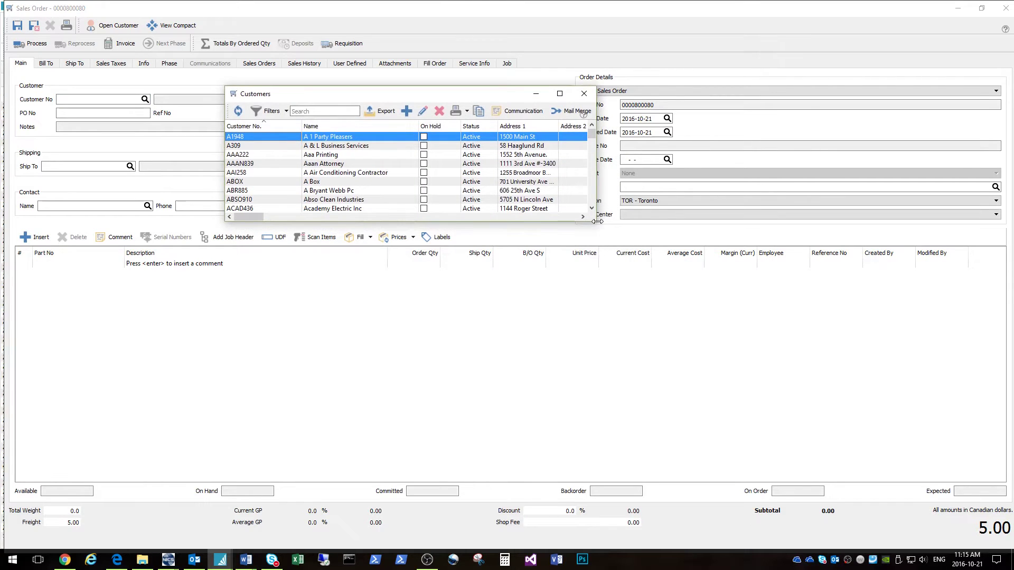
pyautogui.click(312, 155)
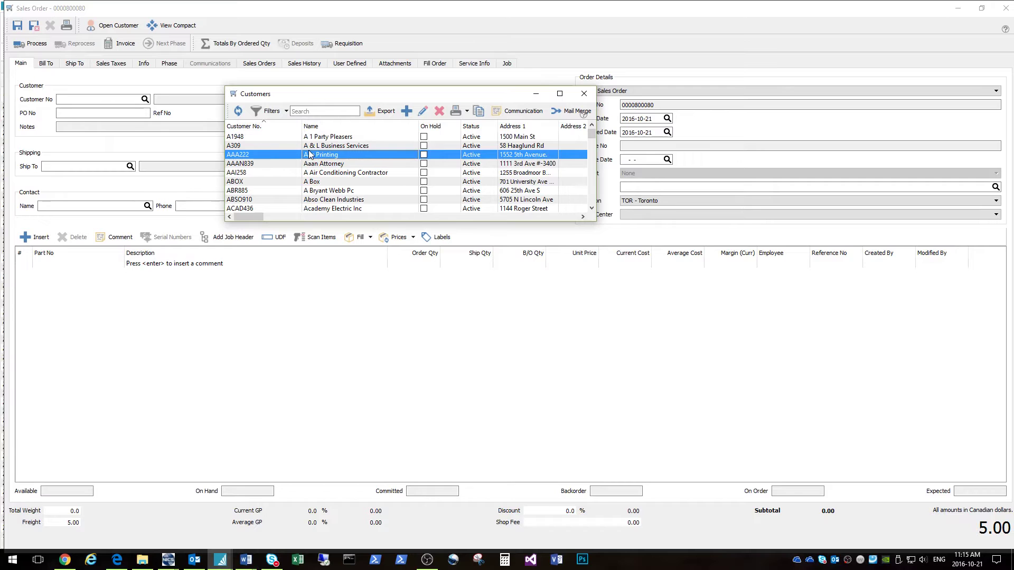
pyautogui.click(559, 95)
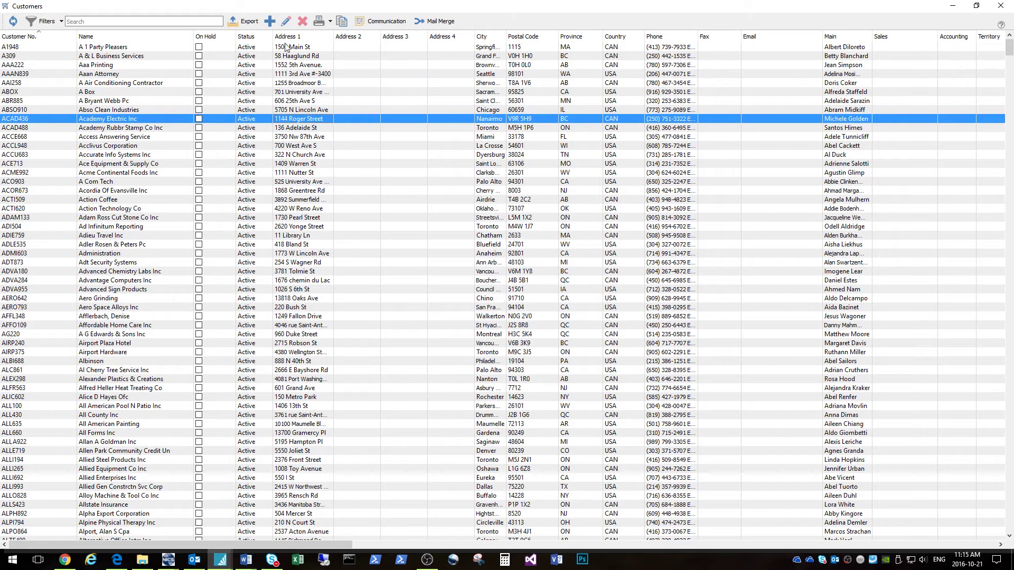
pyautogui.moveTo(332, 36); pyautogui.dragTo(419, 45)
pyautogui.click(311, 172)
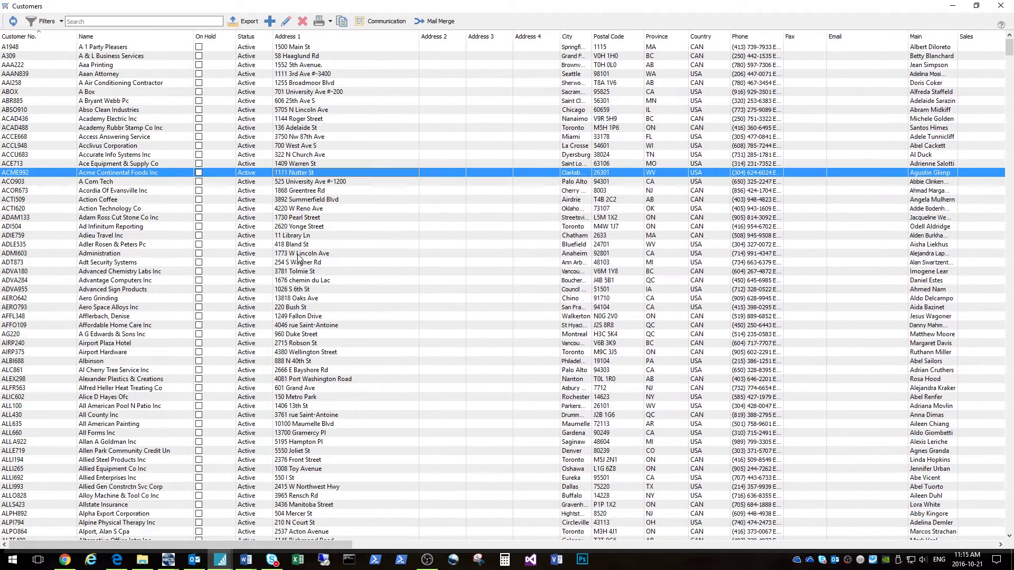
pyautogui.click(298, 253)
pyautogui.click(312, 155)
pyautogui.click(316, 102)
pyautogui.click(285, 21)
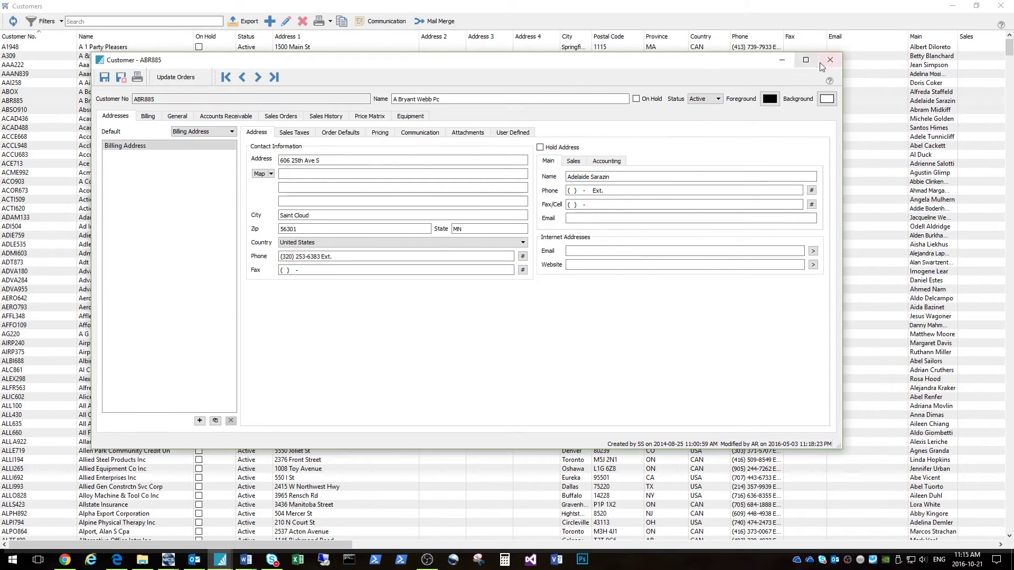
pyautogui.click(820, 62)
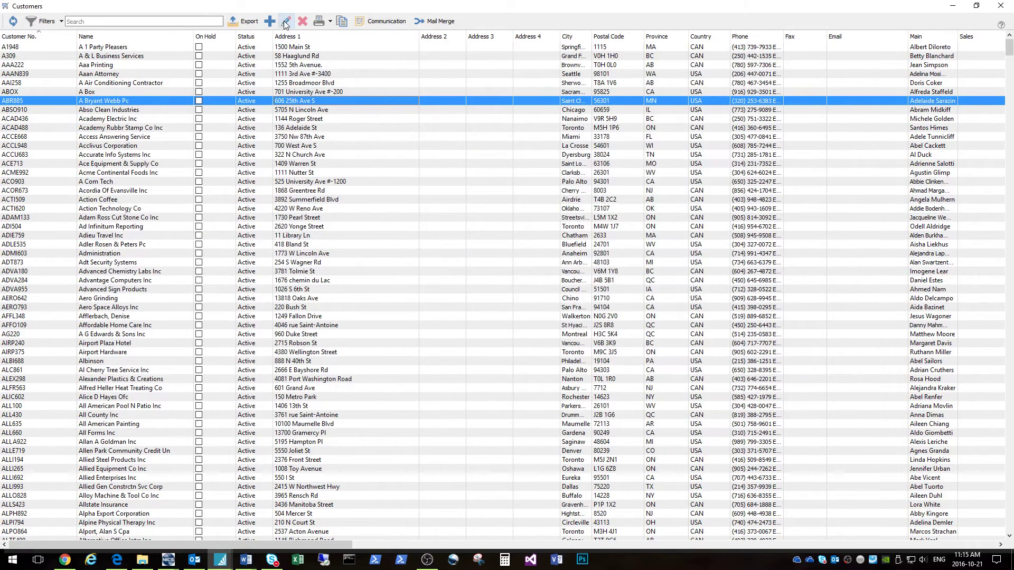
pyautogui.click(271, 21)
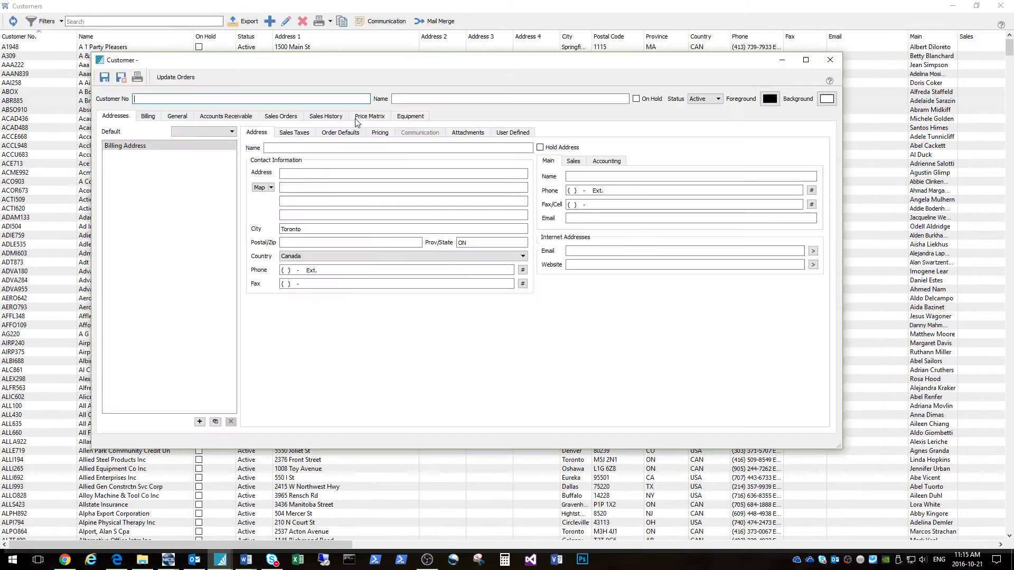
pyautogui.click(830, 61)
pyautogui.click(285, 146)
pyautogui.click(328, 228)
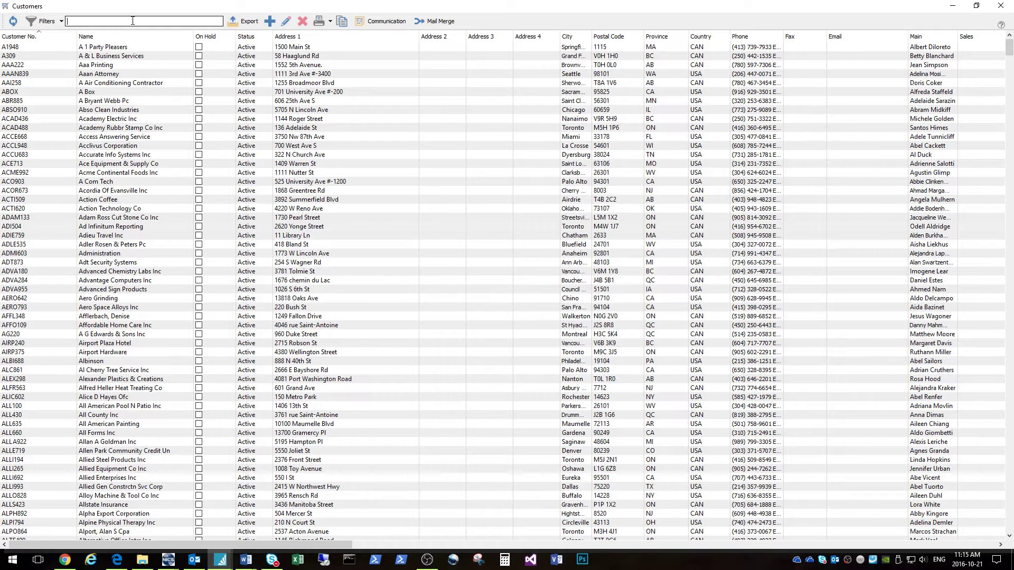
pyautogui.write('ver')
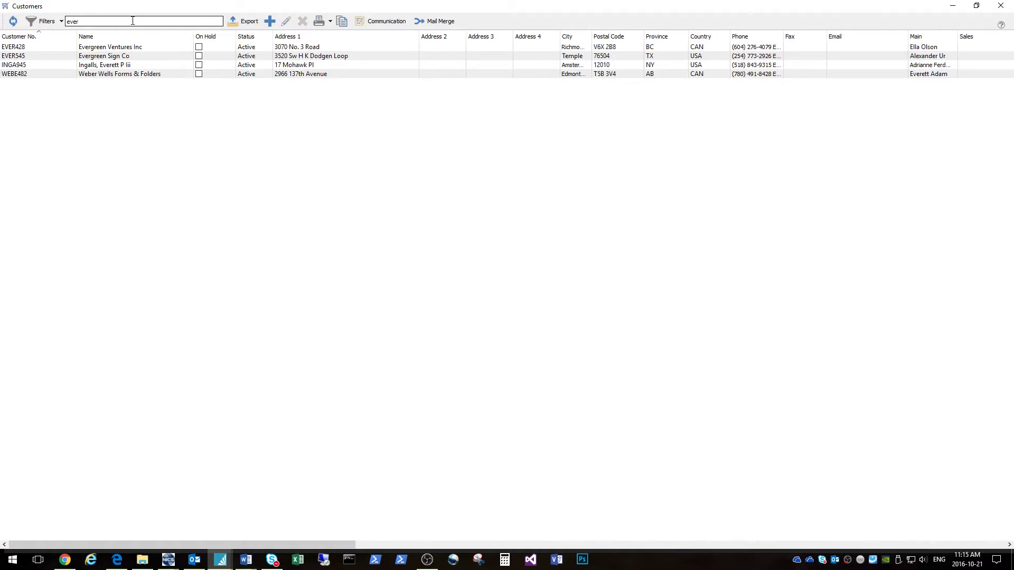
pyautogui.click(163, 47)
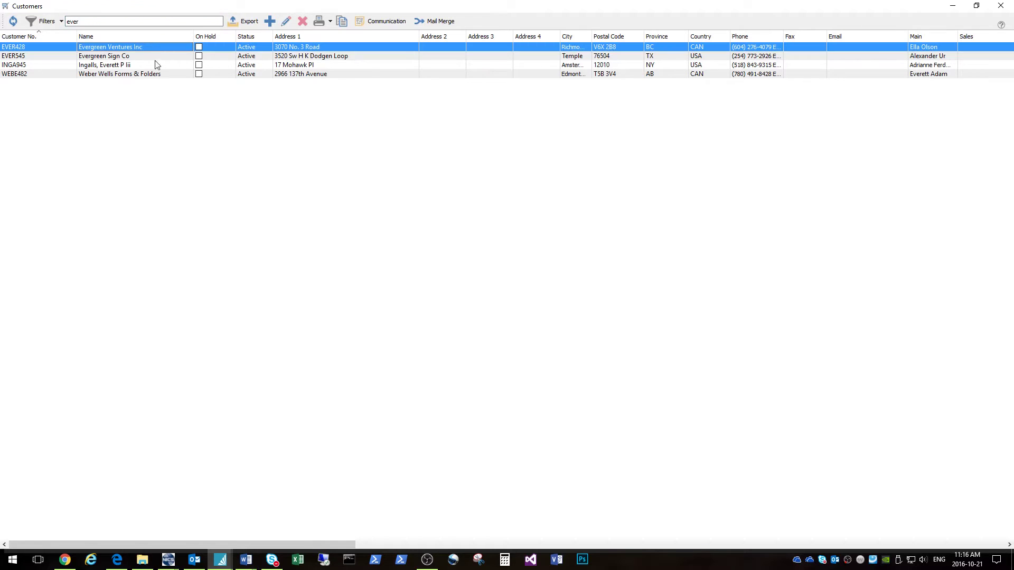
# Search the customer list for 'ever' and assign Evergreen Ventures Inc to the order.
pyautogui.click(1001, 6)
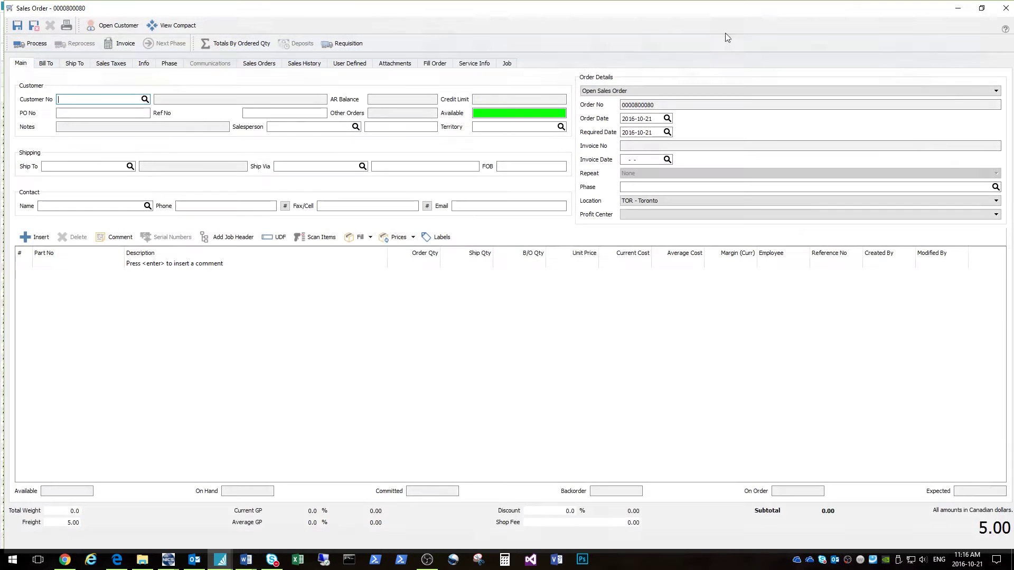
pyautogui.click(145, 100)
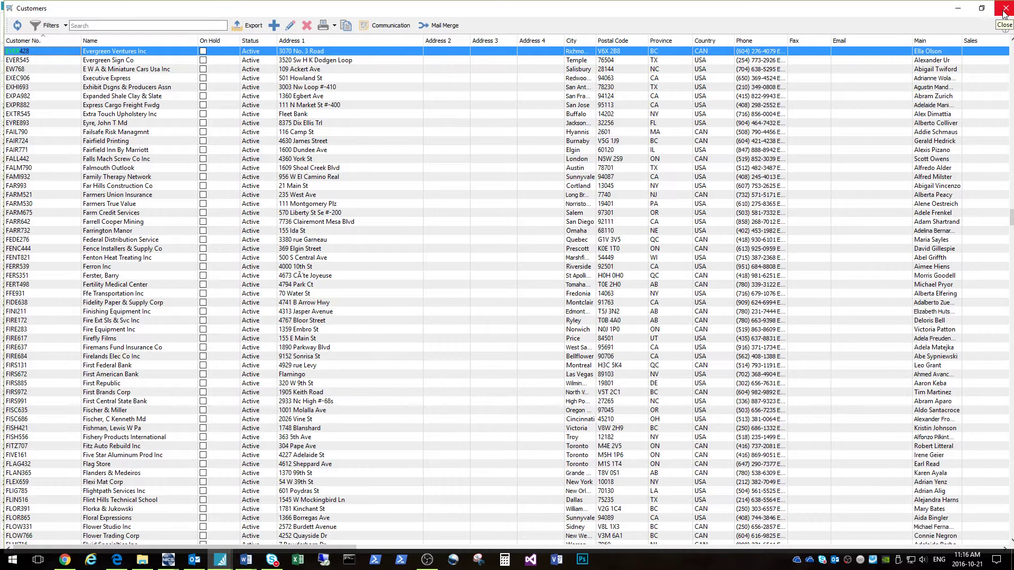
pyautogui.click(109, 25)
pyautogui.write('ever')
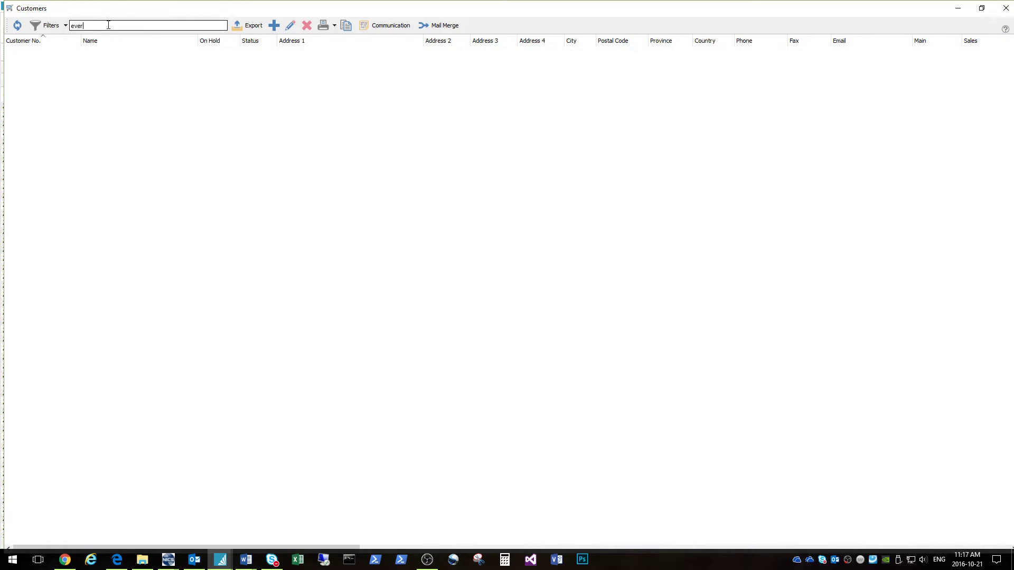
pyautogui.doubleClick(134, 51)
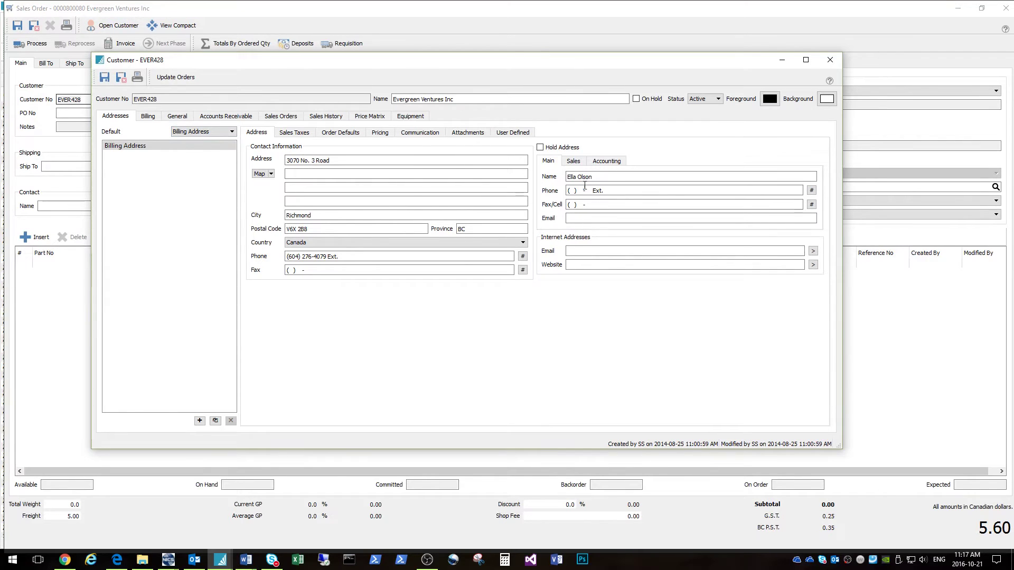
# Review the Evergreen customer record's main contact and phone number, then close it.
pyautogui.moveTo(593, 178); pyautogui.dragTo(550, 179)
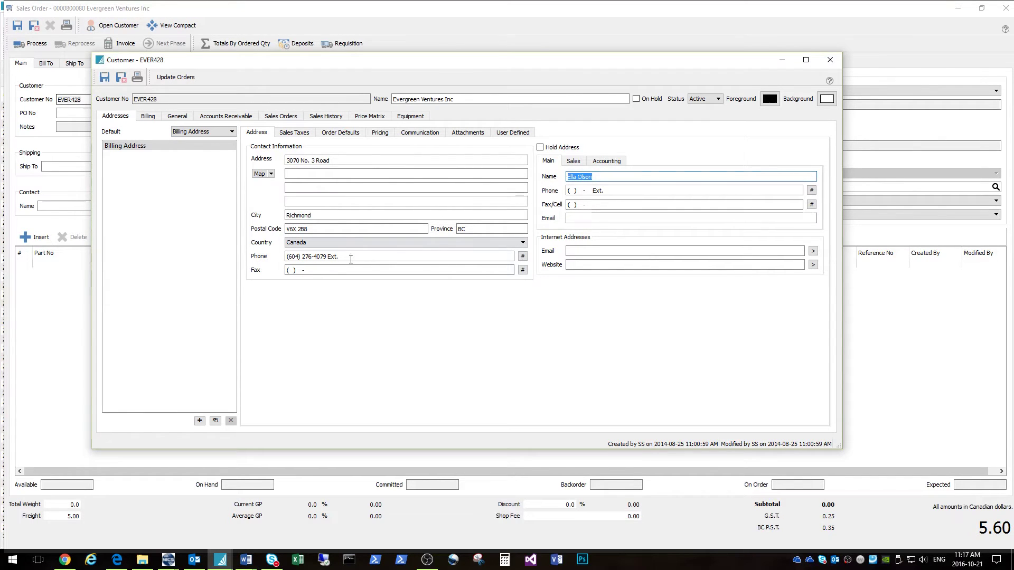
pyautogui.moveTo(414, 258); pyautogui.dragTo(276, 258)
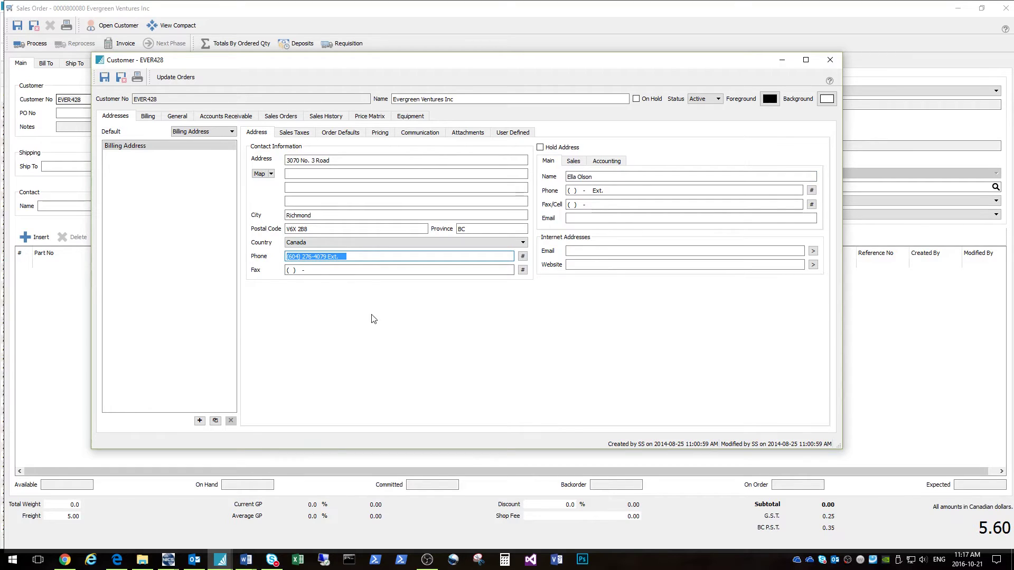
pyautogui.click(831, 62)
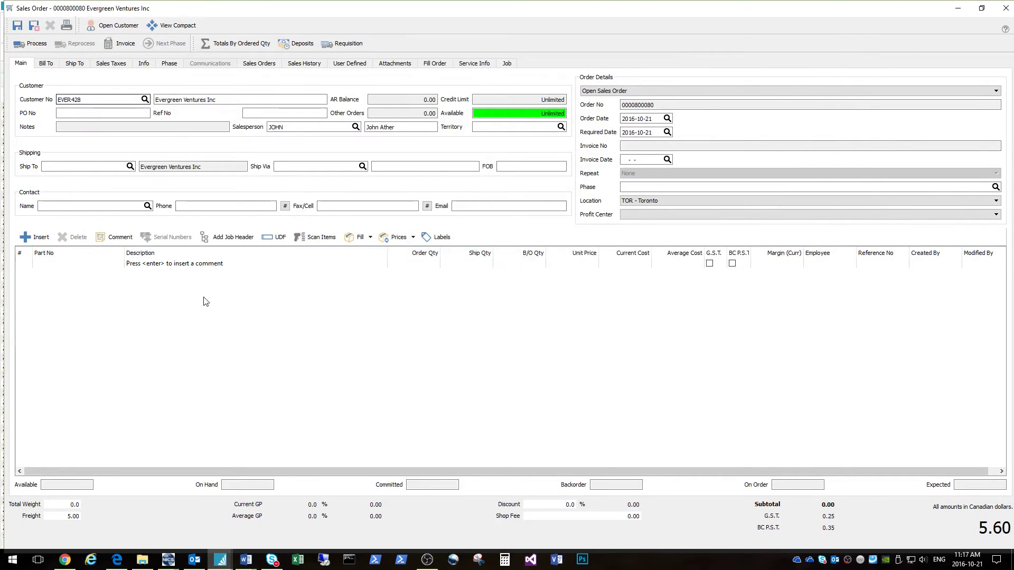
# Replace the order's customer by typing EVER42 and picking Evergreen Ventures Inc.
pyautogui.click(137, 99)
pyautogui.press('BackSpace')
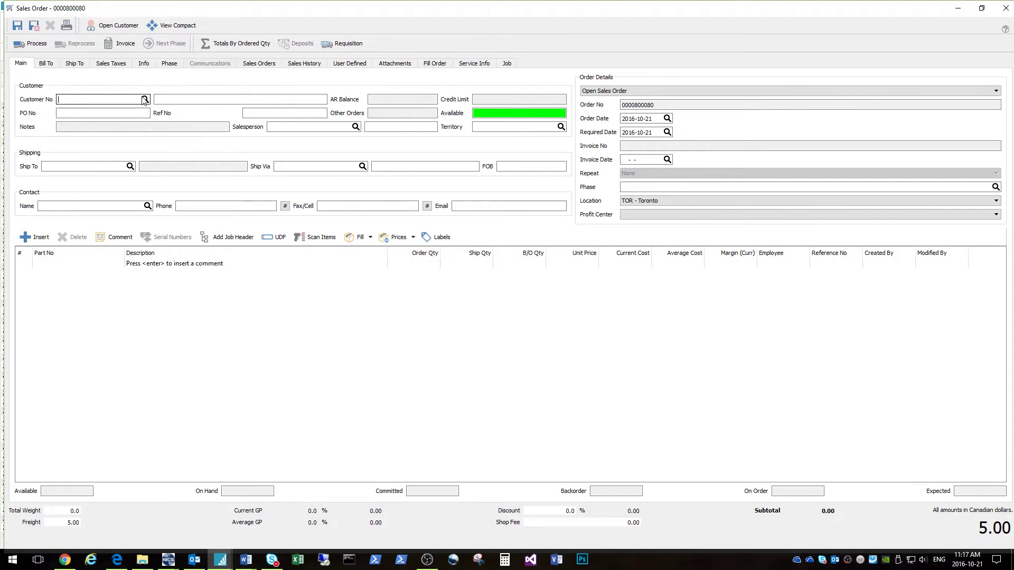
pyautogui.write('EV')
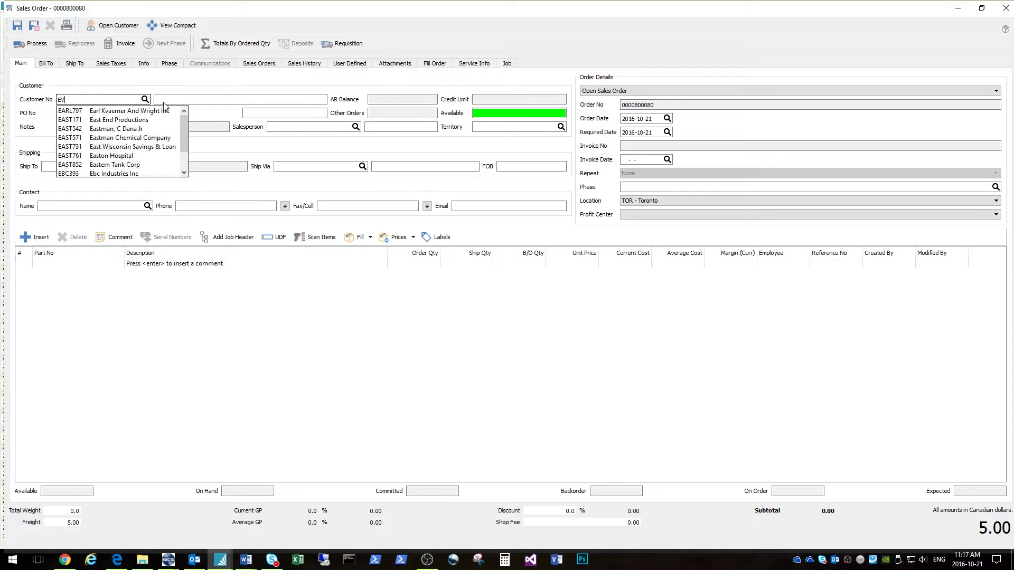
pyautogui.write('E')
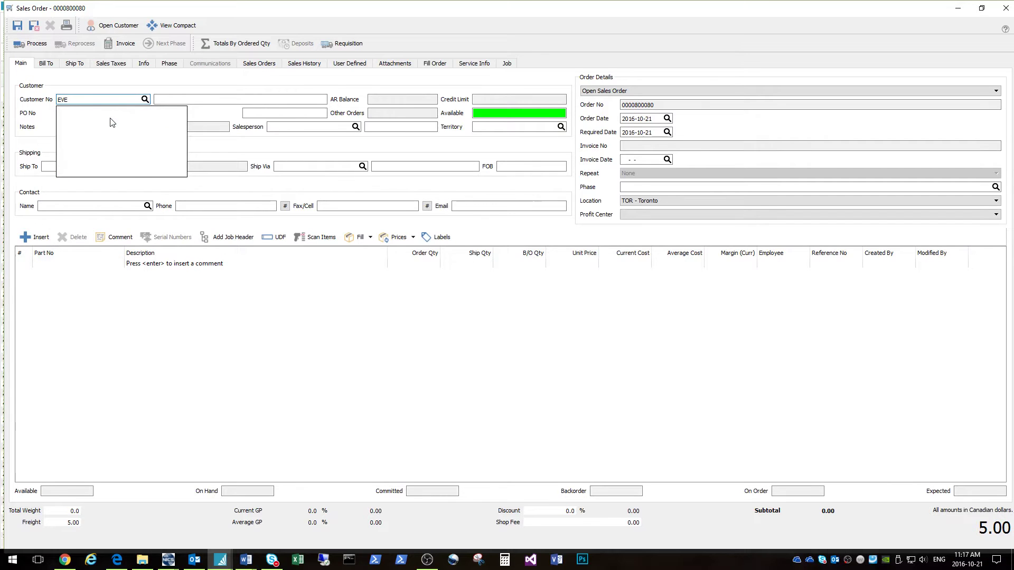
pyautogui.write('R')
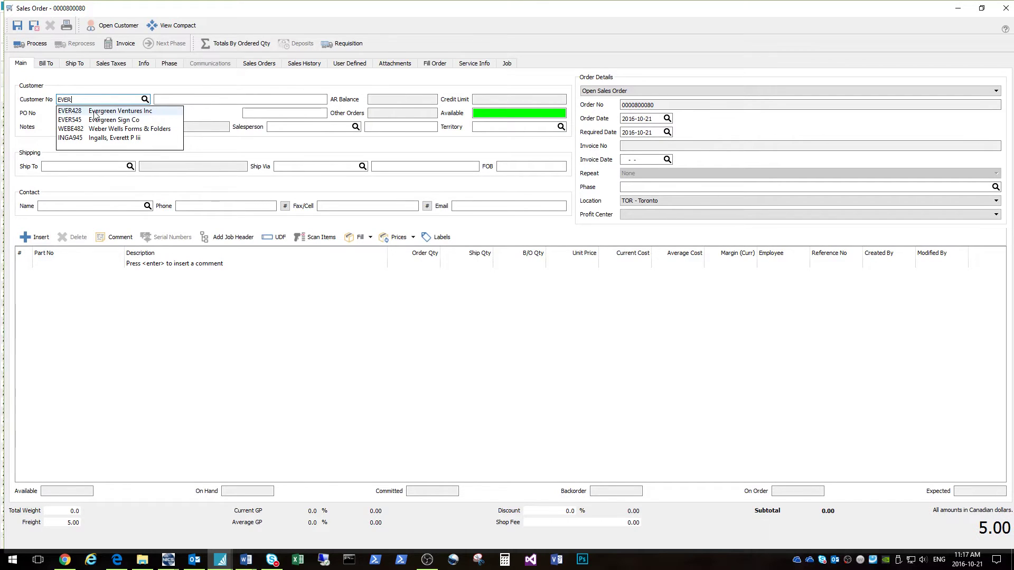
pyautogui.write('4')
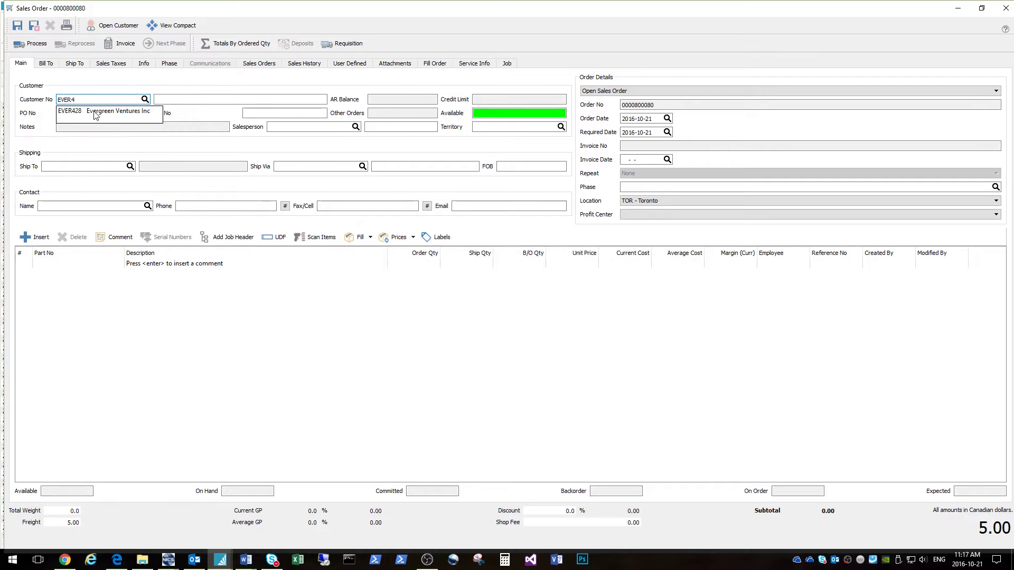
pyautogui.write('2')
pyautogui.click(96, 111)
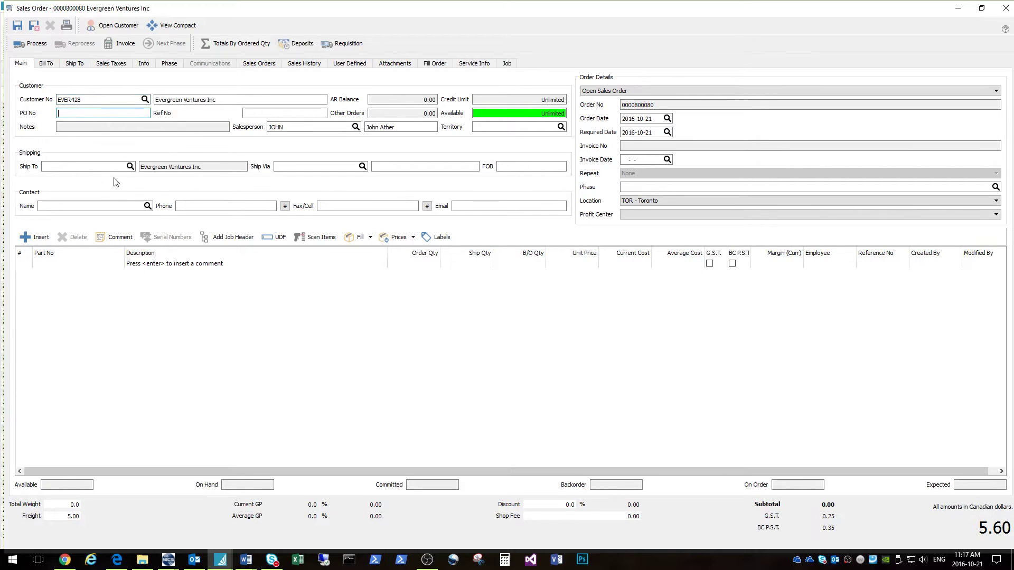
pyautogui.click(87, 103)
# Find Evergreen Ventures Inc again by entering its phone number and contact's name.
pyautogui.press('BackSpace')
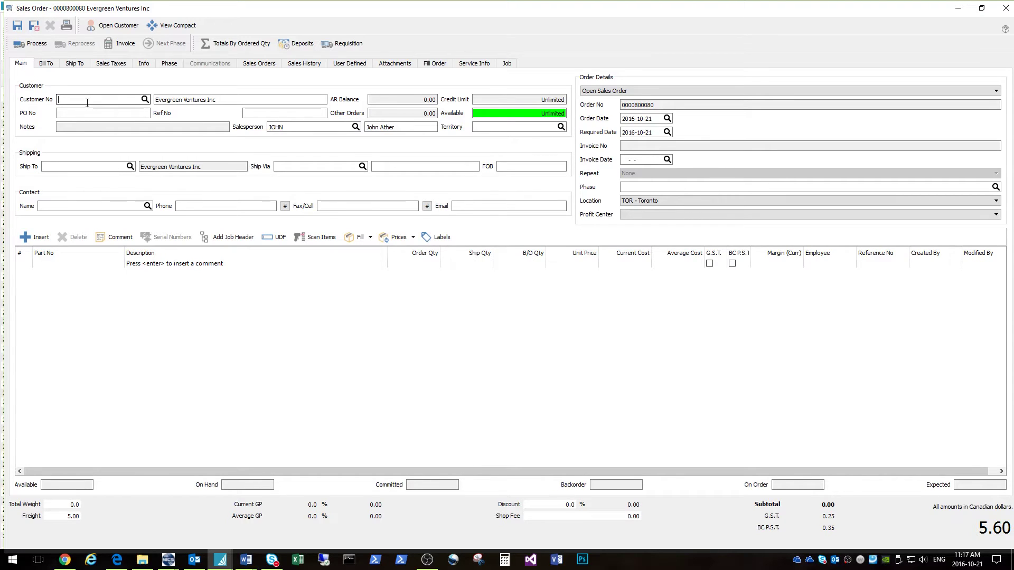
pyautogui.write('604276')
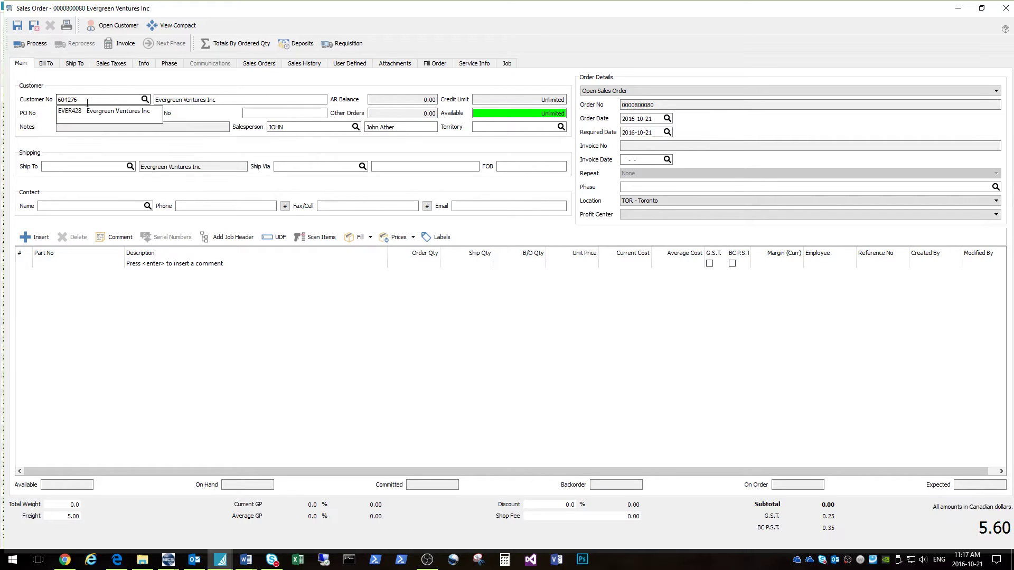
pyautogui.doubleClick(57, 101)
pyautogui.write('ELLA')
pyautogui.doubleClick(57, 100)
pyautogui.write('OLSON')
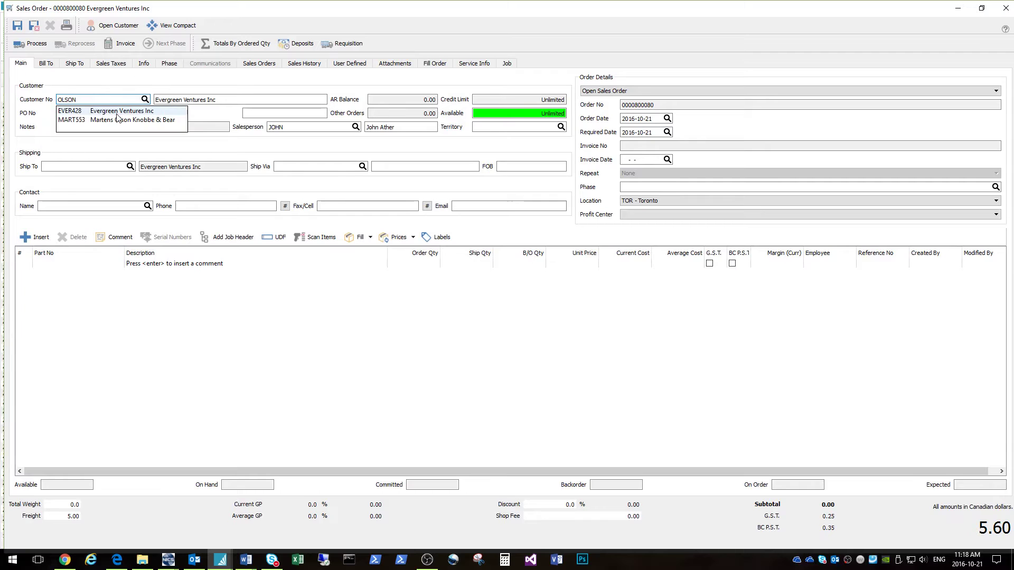
pyautogui.click(114, 111)
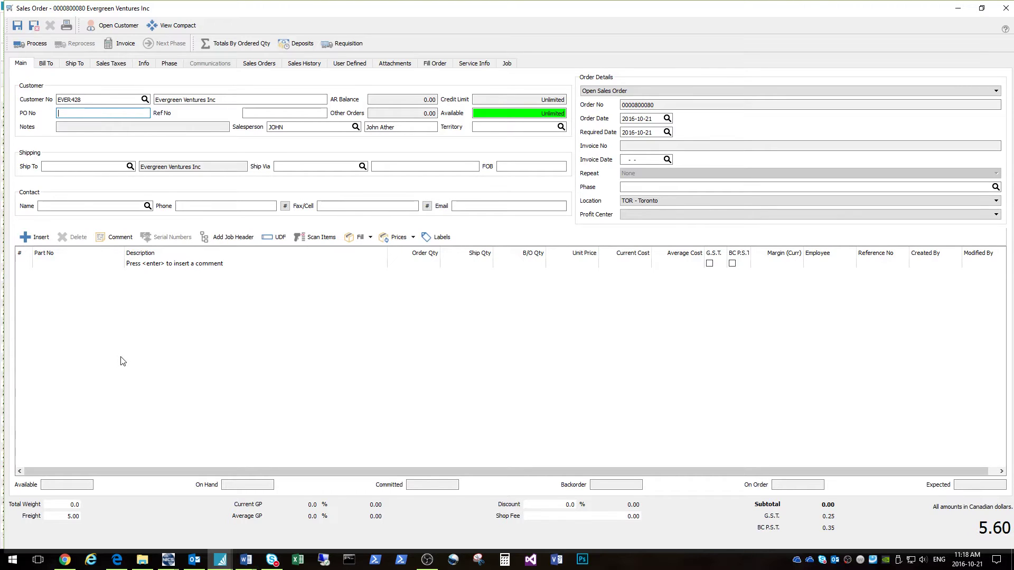
# Bring up the inventory list from the first line's part number.
pyautogui.click(111, 264)
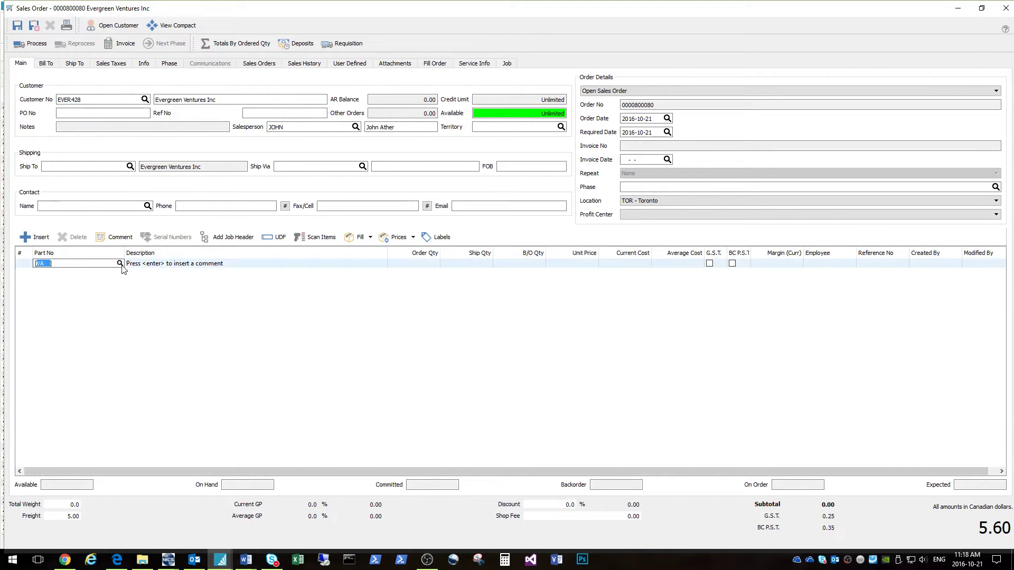
pyautogui.press('Escape')
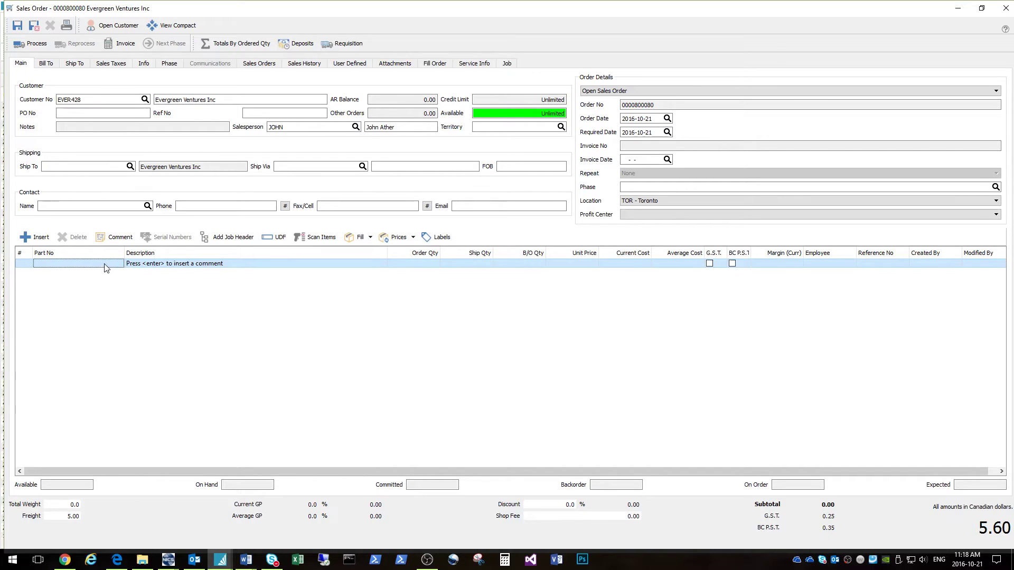
pyautogui.click(104, 265)
pyautogui.click(120, 264)
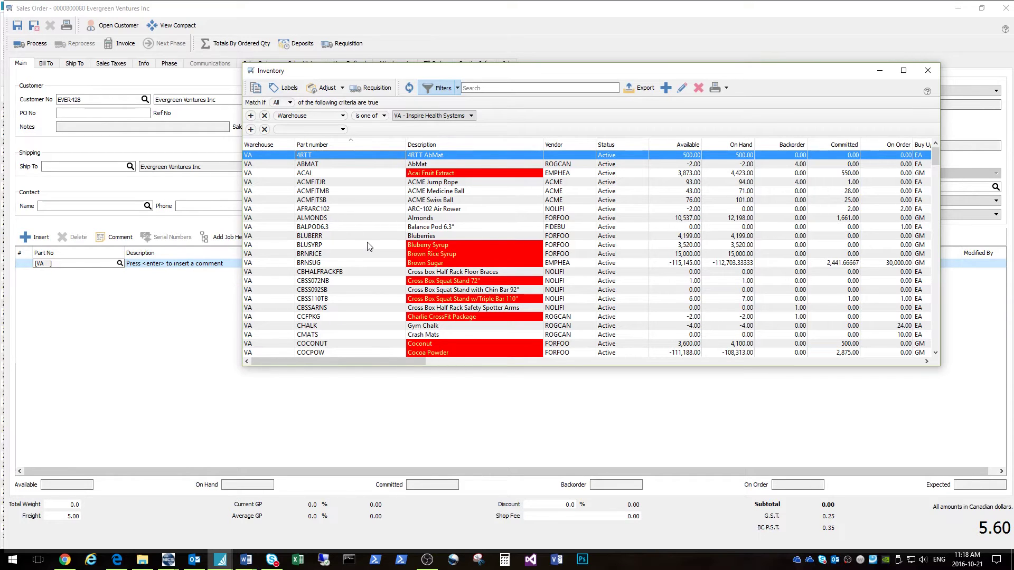
# Search the inventory list for 'coco' to show the coconut items.
pyautogui.write('coc')
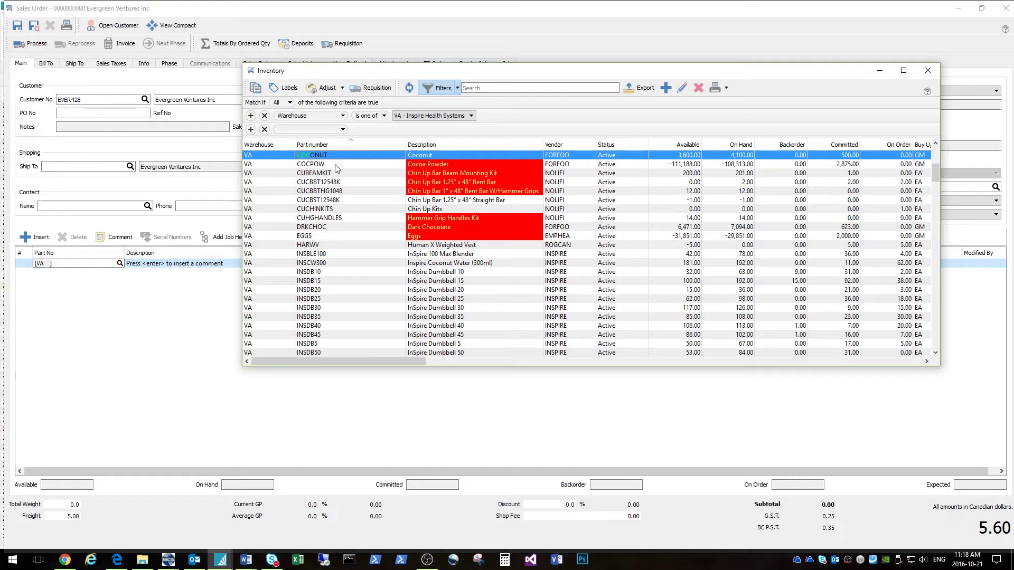
pyautogui.click(492, 87)
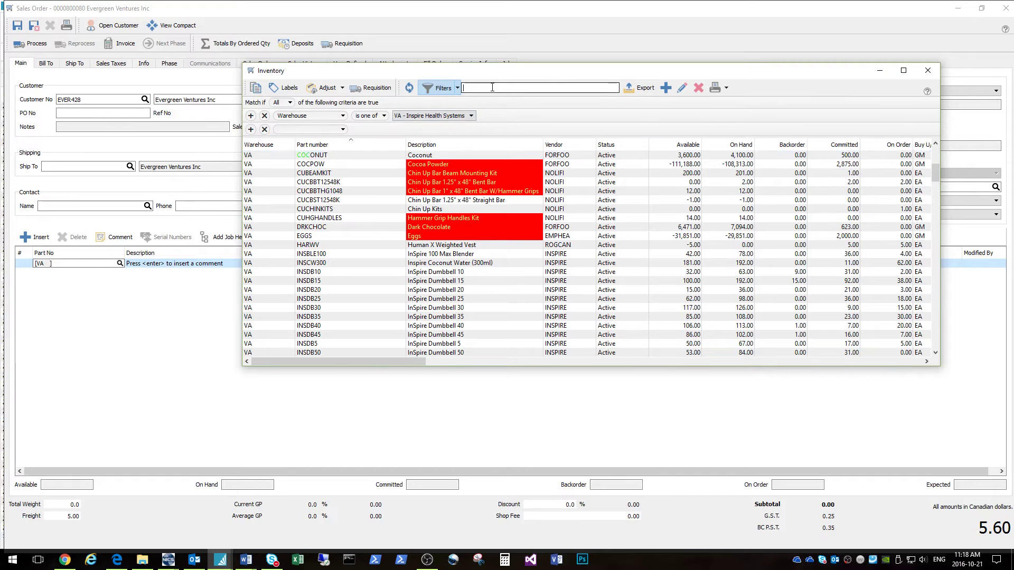
pyautogui.write('coco')
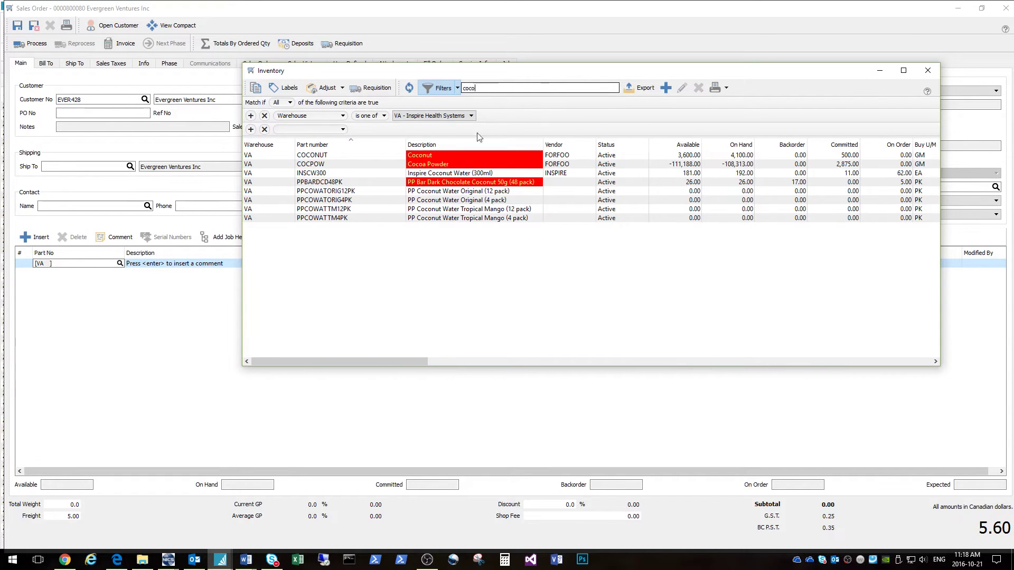
pyautogui.press('Down')
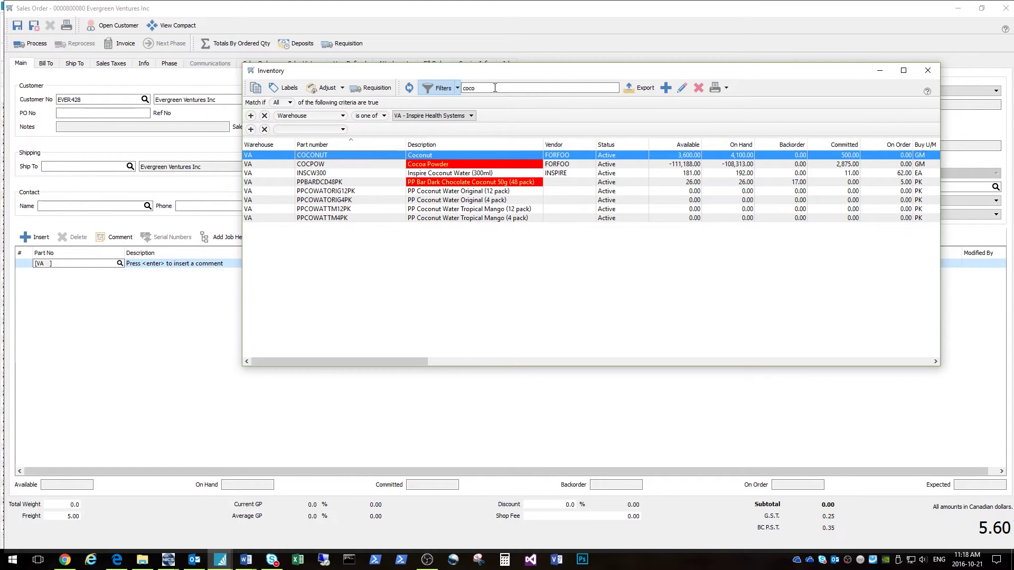
# Clear the search and apply the Raw Material filter preset.
pyautogui.click(416, 87)
pyautogui.press('BackSpace')
pyautogui.click(425, 91)
pyautogui.click(457, 206)
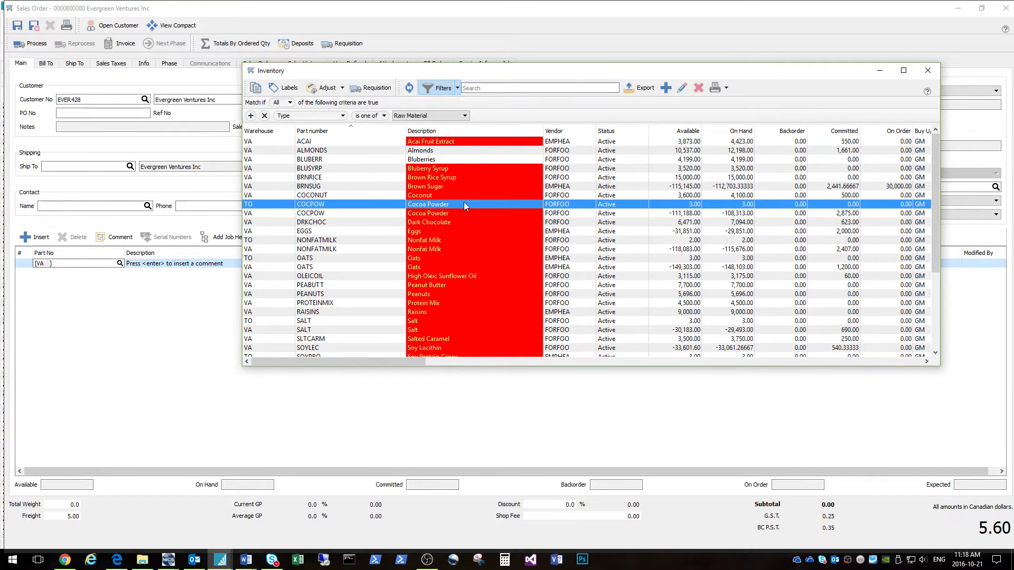
# View the COCONUT item's details, then close them.
pyautogui.click(460, 194)
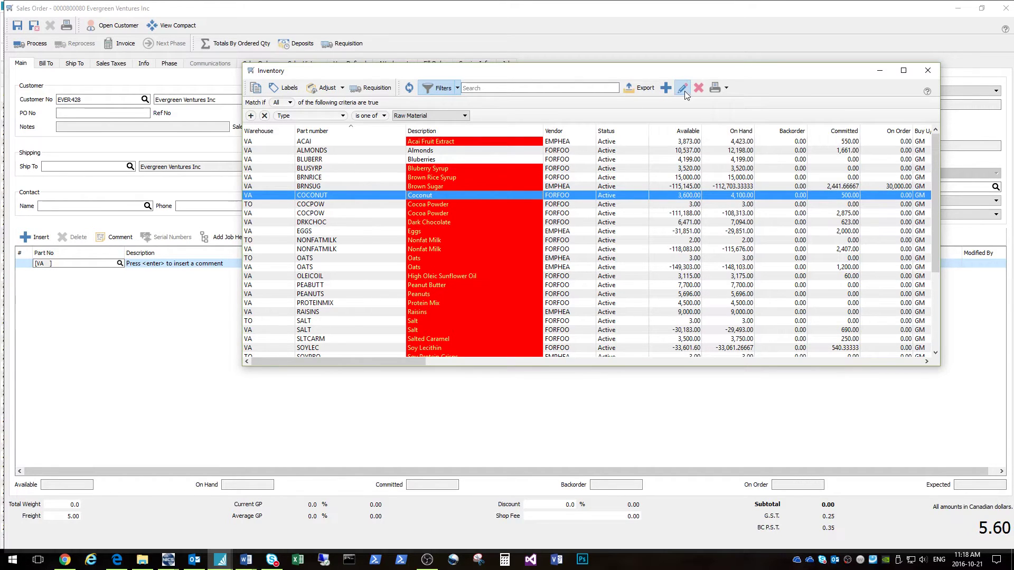
pyautogui.press('Return')
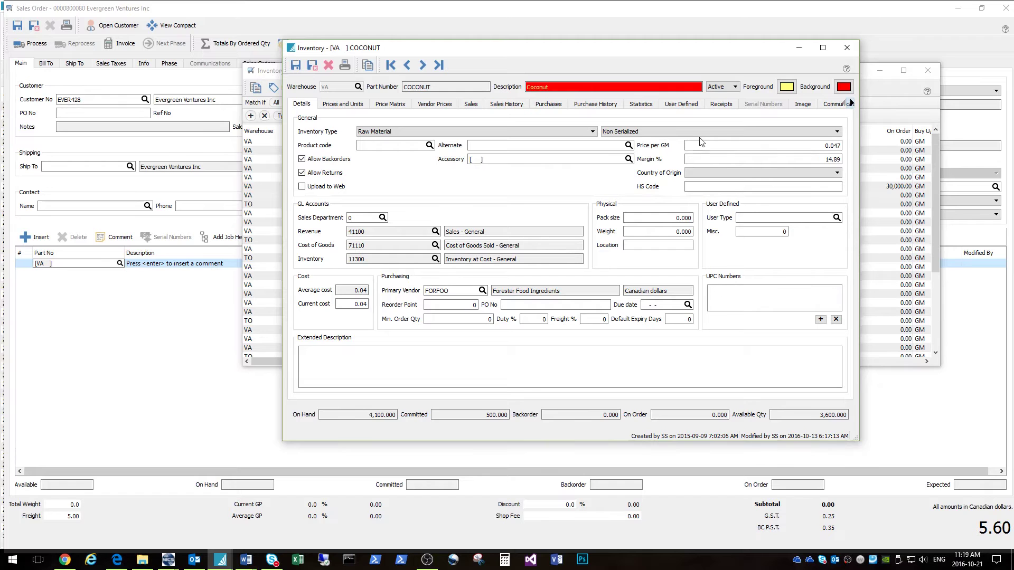
pyautogui.click(846, 48)
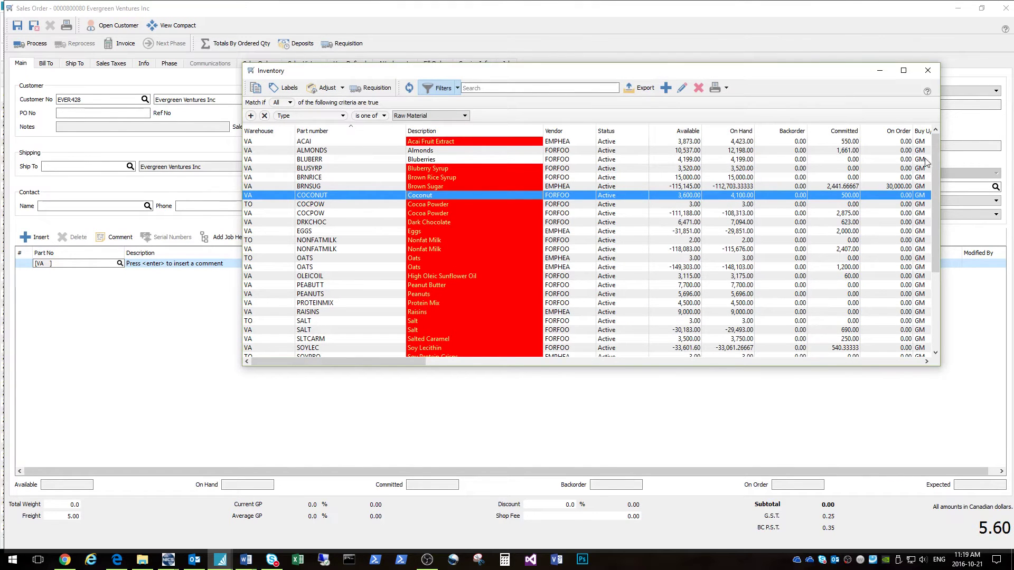
pyautogui.moveTo(927, 159)
pyautogui.mouseDown()
pyautogui.moveTo(929, 248)
pyautogui.moveTo(929, 153)
pyautogui.mouseUp()
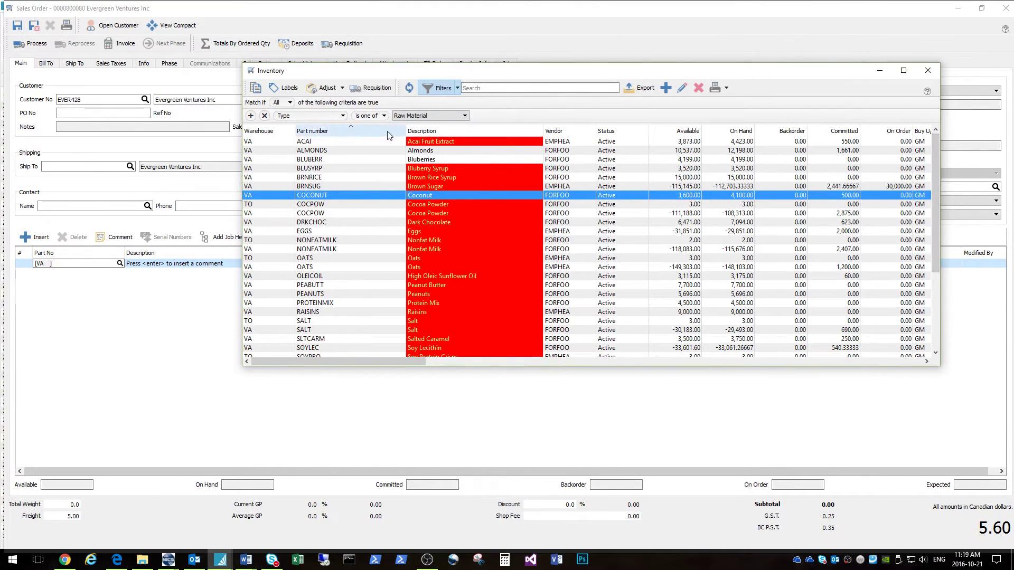
# Export the Raw Material inventory list to the Desktop as excelout4.xls.
pyautogui.click(645, 88)
pyautogui.click(441, 185)
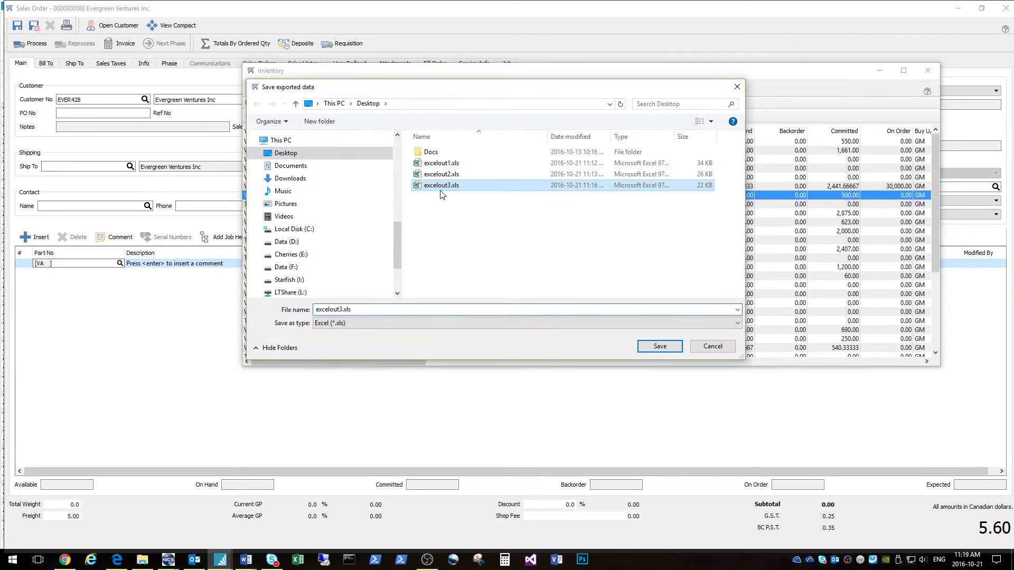
pyautogui.click(344, 309)
pyautogui.doubleClick(345, 309)
pyautogui.click(343, 310)
pyautogui.press('BackSpace')
pyautogui.write('4')
pyautogui.press('Return')
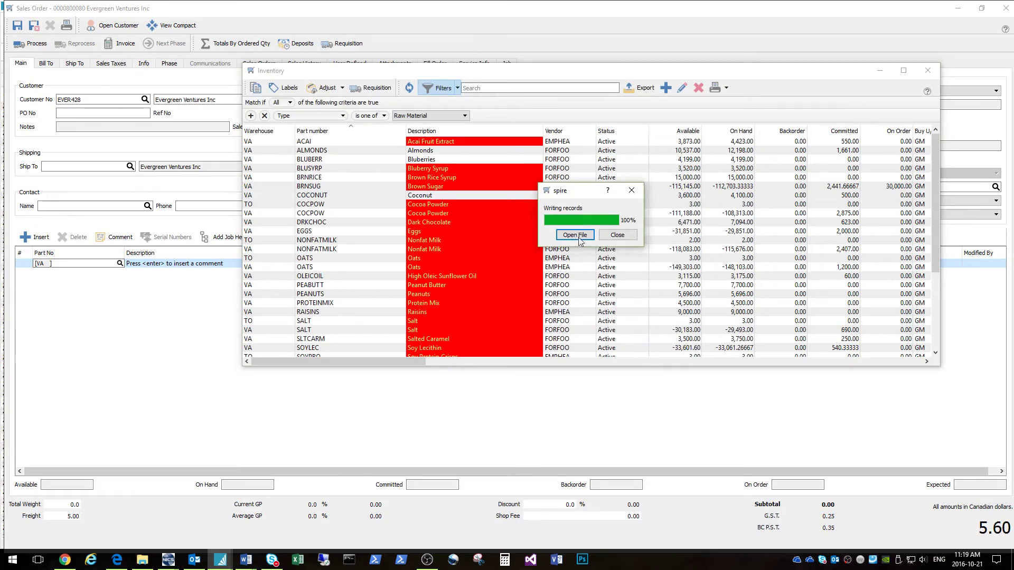
# Open excelout4.xls, autofit the Available and On Hand columns, then close without saving.
pyautogui.click(575, 235)
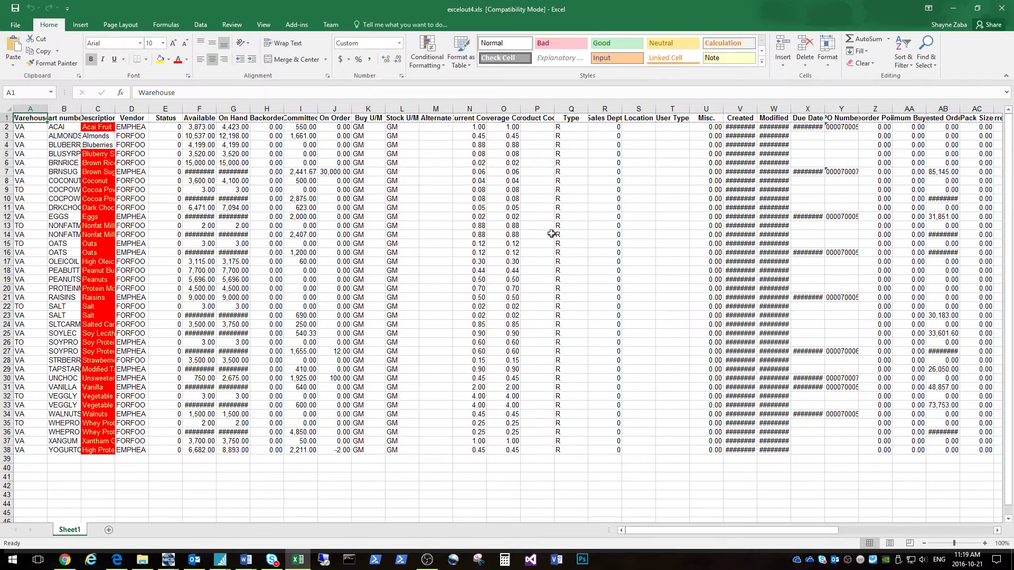
pyautogui.click(214, 110)
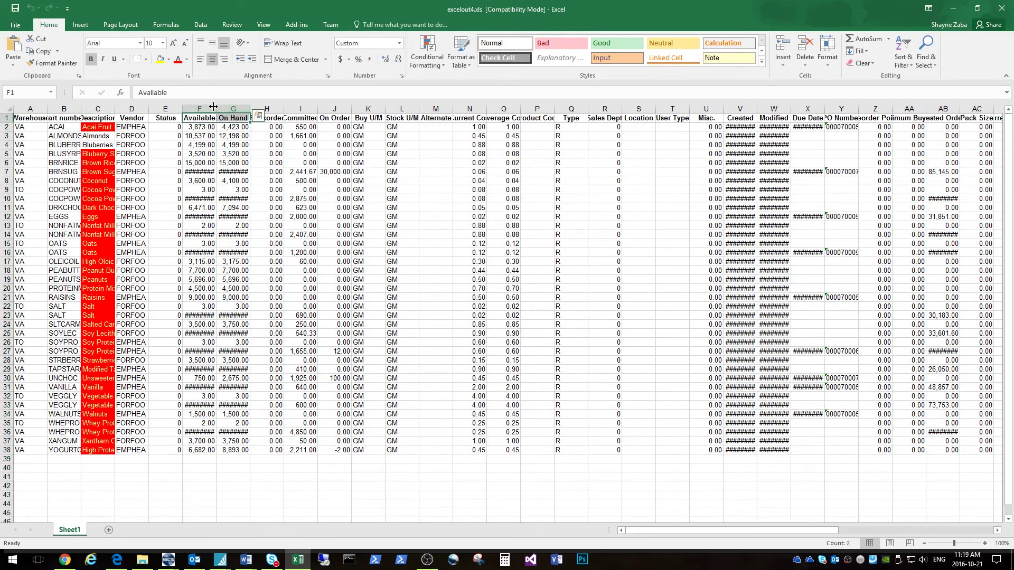
pyautogui.moveTo(214, 109); pyautogui.dragTo(227, 110)
pyautogui.doubleClick(235, 109)
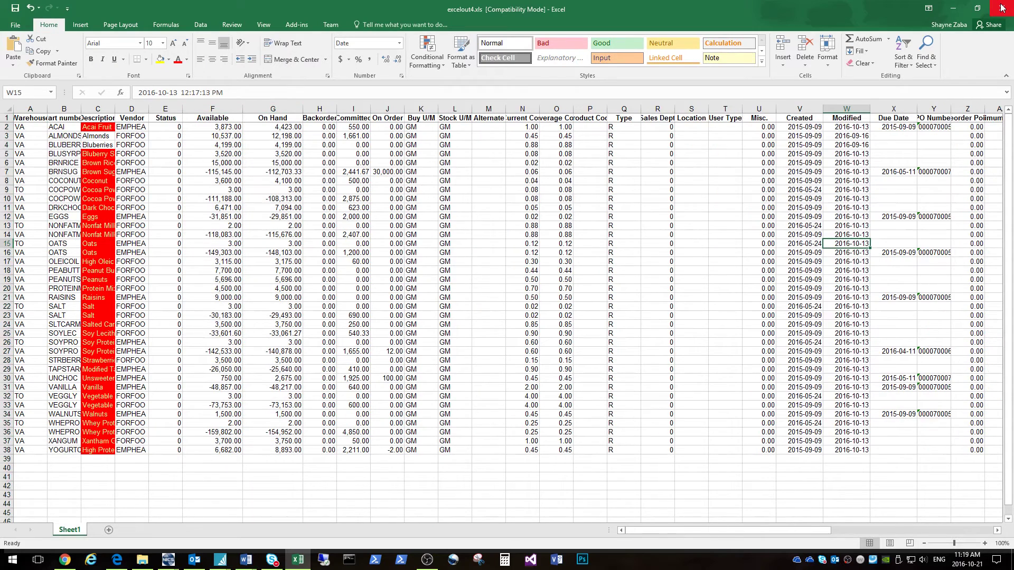
pyautogui.click(1001, 8)
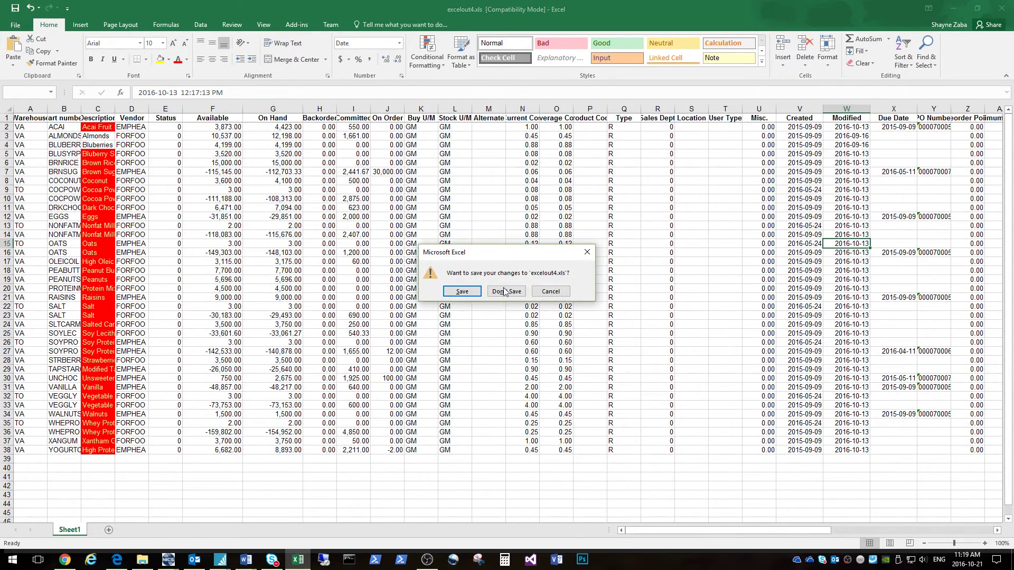
pyautogui.click(515, 294)
# Close the inventory list and add Coconut (COCO) as an order line.
pyautogui.click(617, 234)
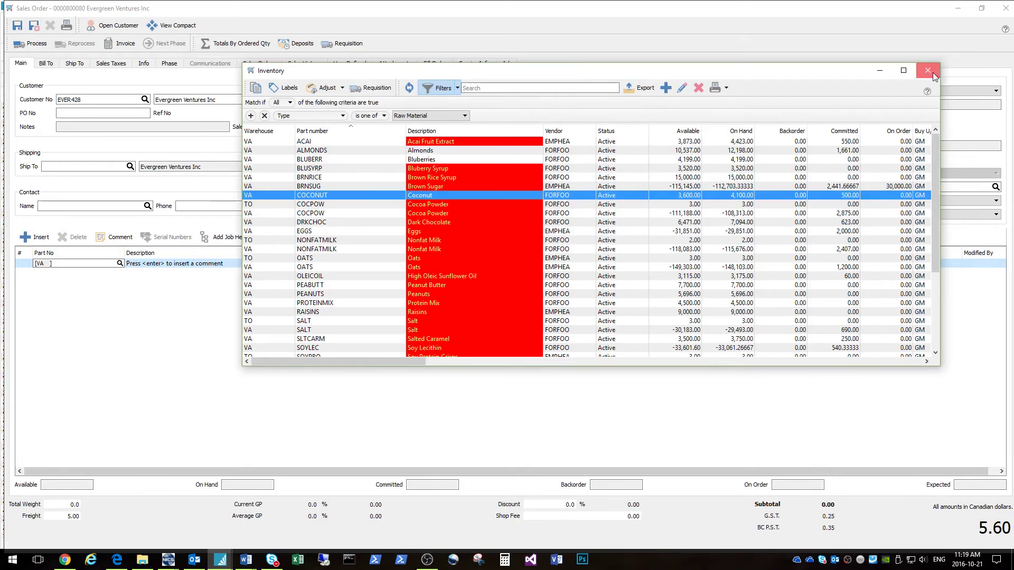
pyautogui.press('Escape')
pyautogui.write('[VA  ] COCO')
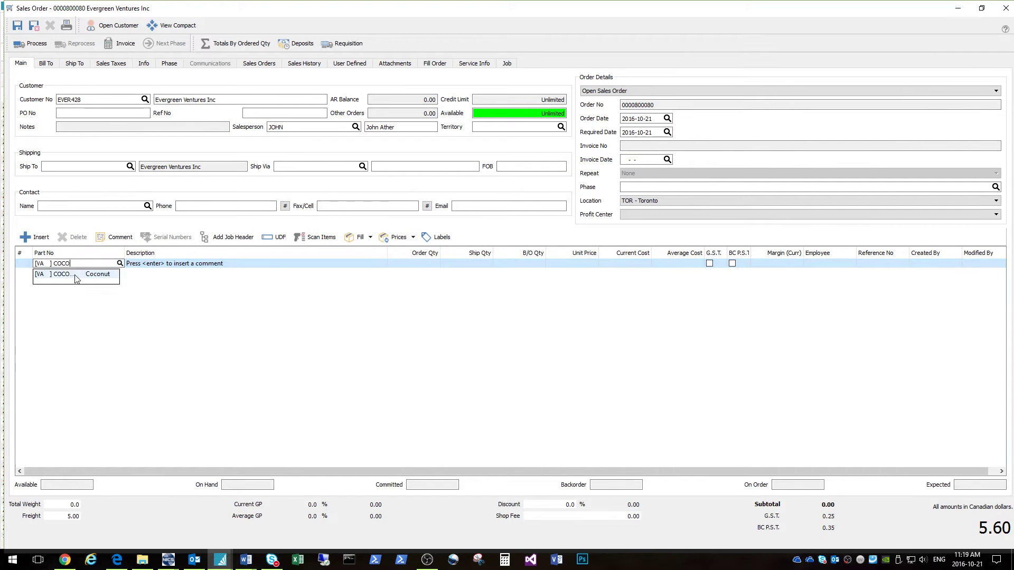
pyautogui.click(76, 275)
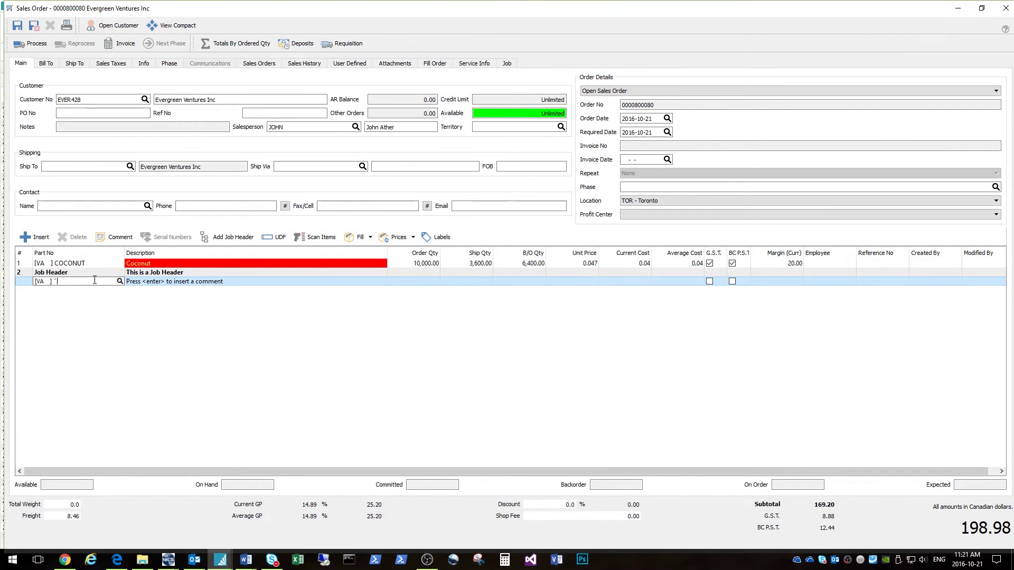
# Start the next line with part CBSS092SB chosen from the suggestions.
pyautogui.press('BackSpace')
pyautogui.write('CBSW')
pyautogui.press('BackSpace')
pyautogui.write('S09')
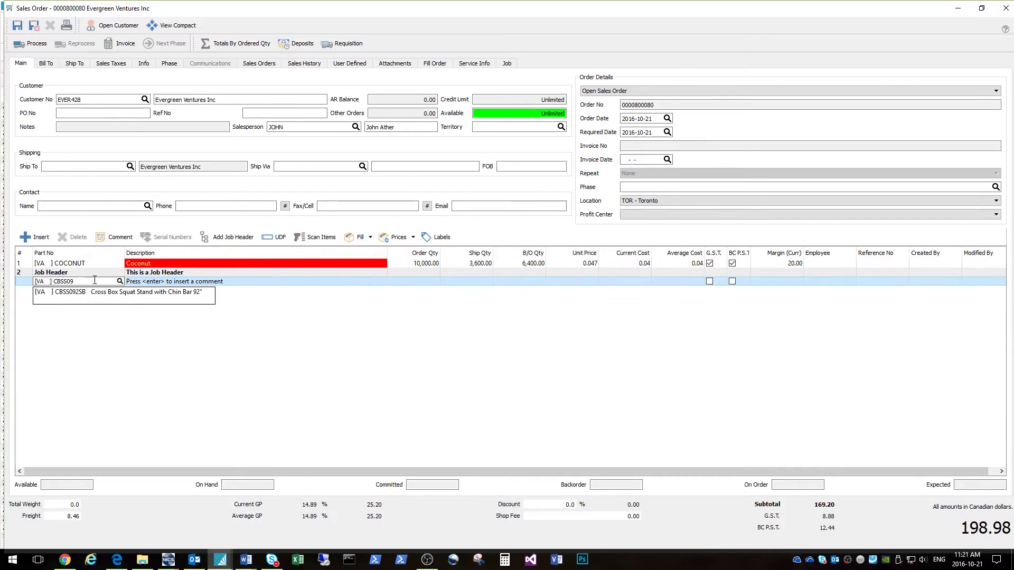
pyautogui.click(120, 293)
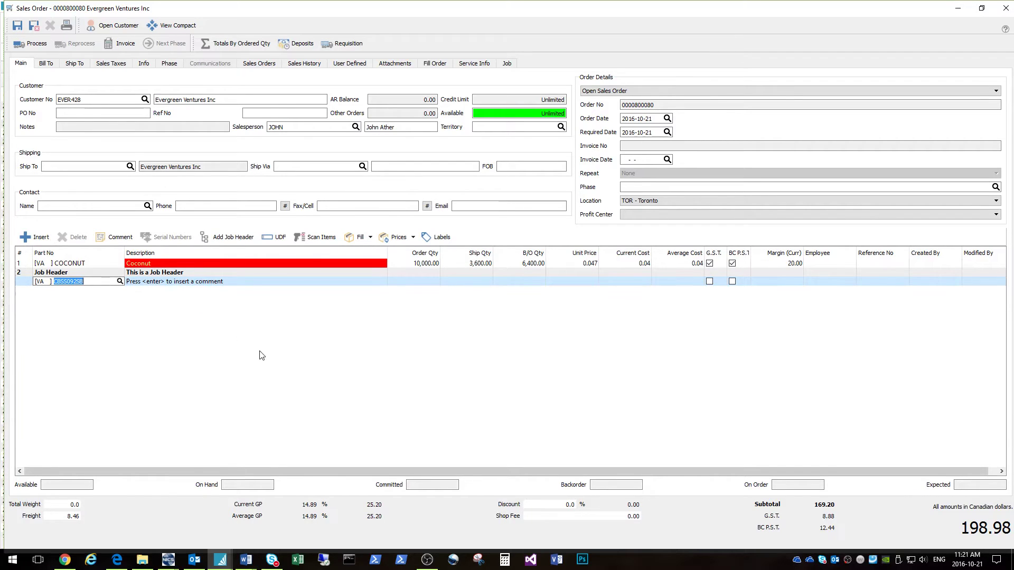
# Price the squat stand at 274.50*1.2 (329.40) and approve the below-margin price.
pyautogui.press('Return')
pyautogui.press('Return')
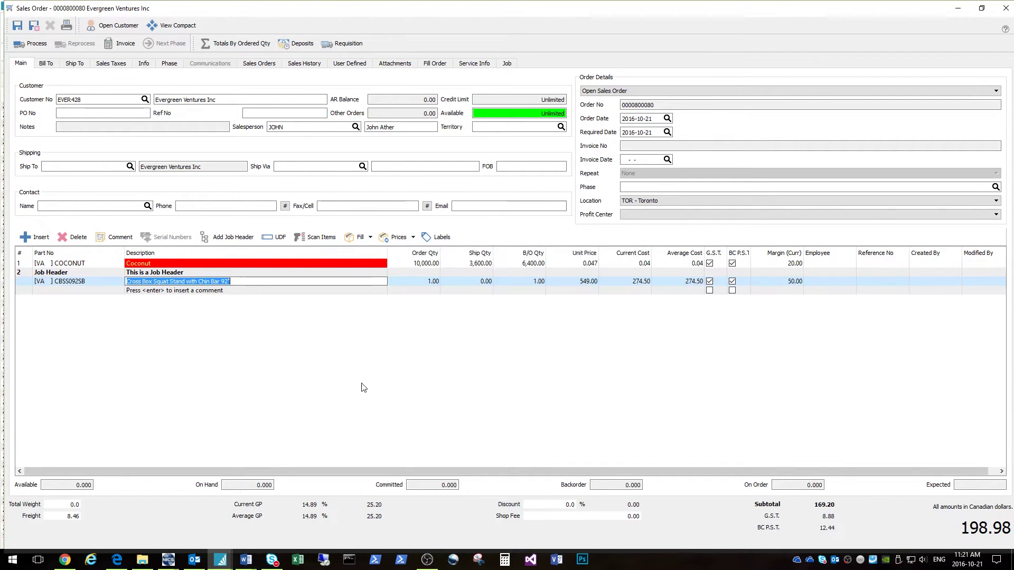
pyautogui.press('Tab')
pyautogui.press('Tab')
pyautogui.press('Tab')
pyautogui.press('Tab')
pyautogui.press('Tab')
pyautogui.press('Tab')
pyautogui.hotkey('shift', 'Tab')
pyautogui.hotkey('shift', 'Tab')
pyautogui.write('274.')
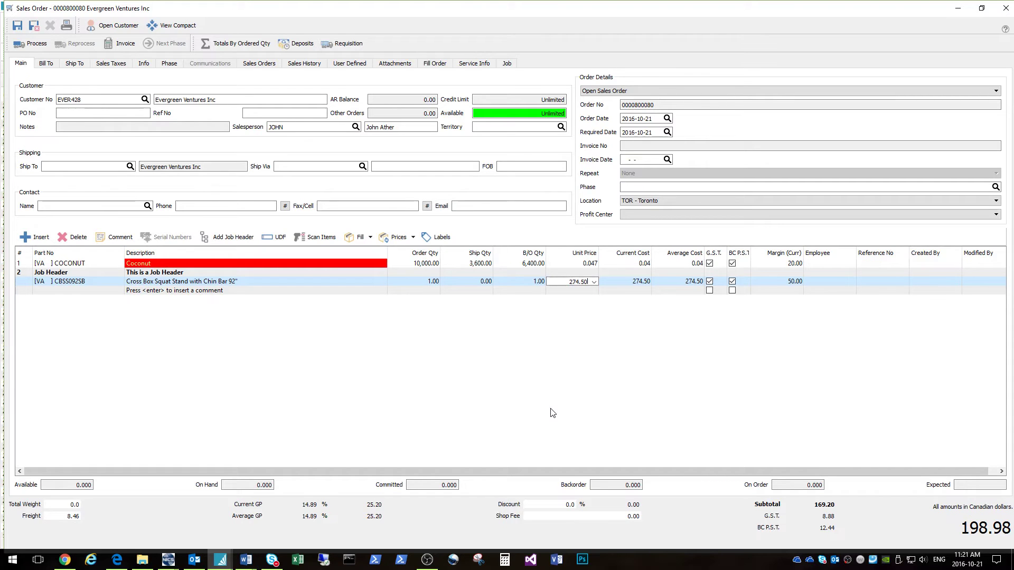
pyautogui.write('50*1.2')
pyautogui.press('Return')
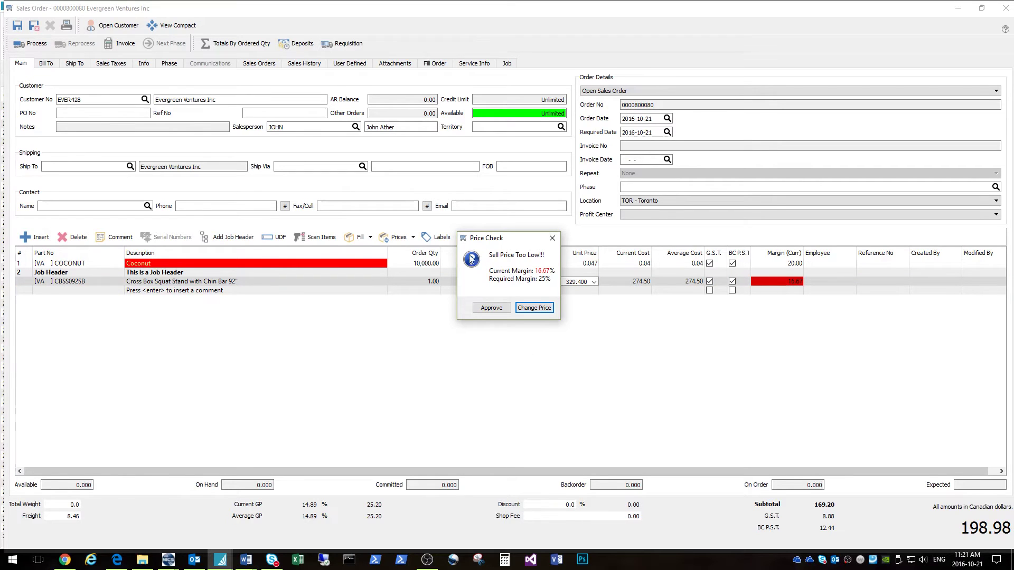
pyautogui.click(491, 307)
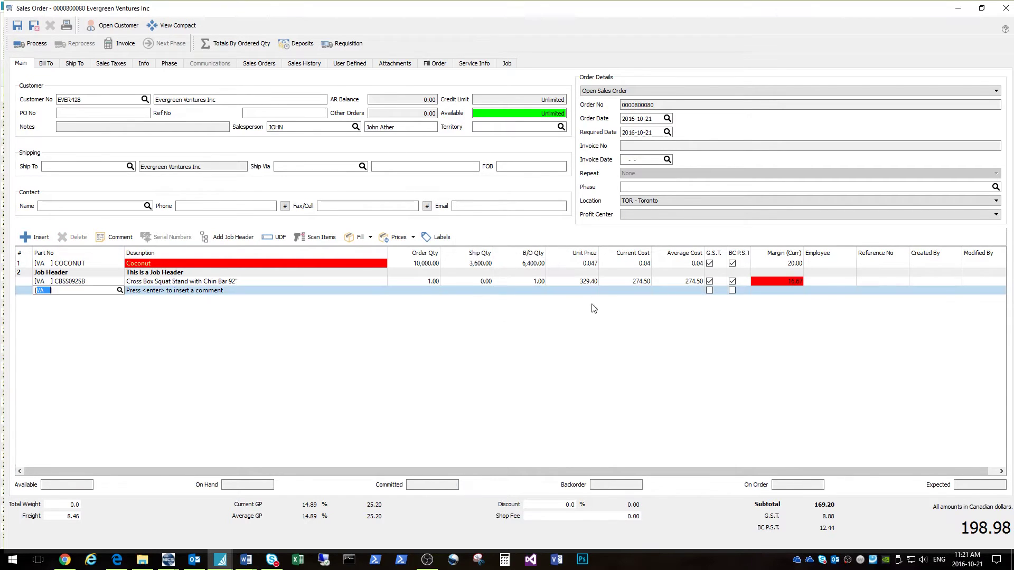
# Re-enter the squat stand's unit price, committing 384.30.
pyautogui.click(607, 283)
pyautogui.click(581, 283)
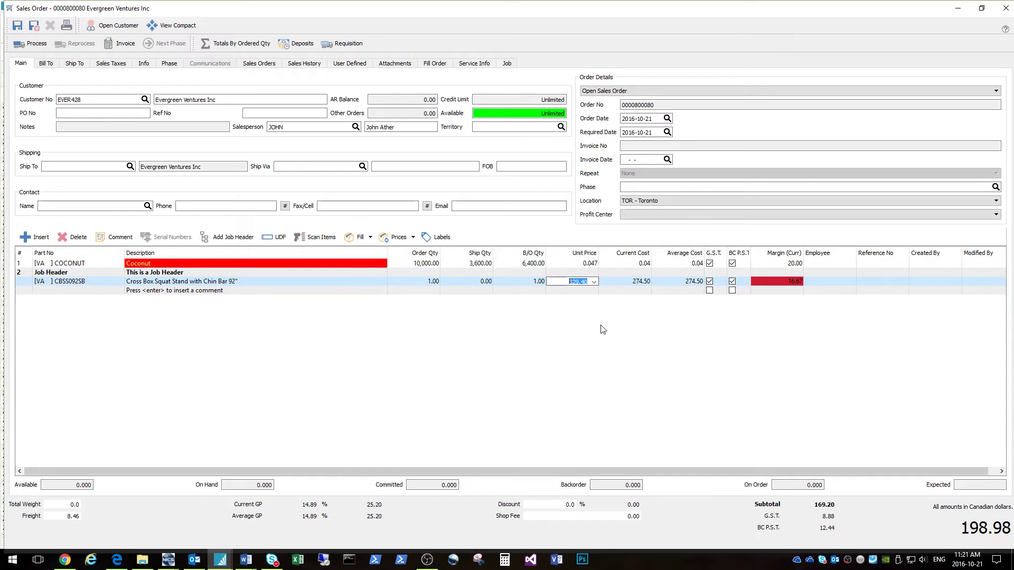
pyautogui.write('274.560')
pyautogui.press('BackSpace')
pyautogui.press('BackSpace')
pyautogui.write('00')
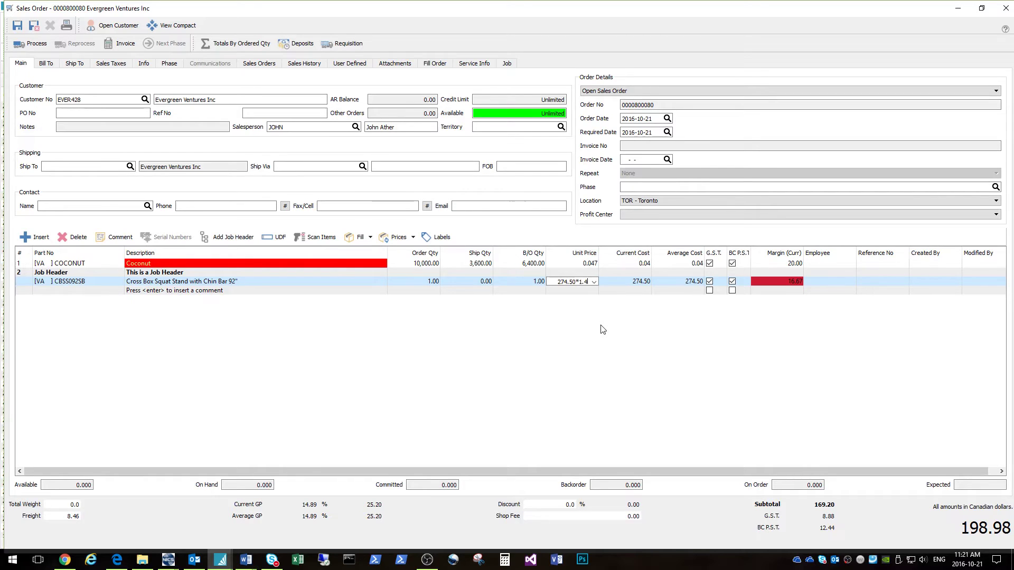
pyautogui.press('Return')
# Re-edit the unit price and settle on 25.00, accepting the low sell price warning.
pyautogui.click(583, 282)
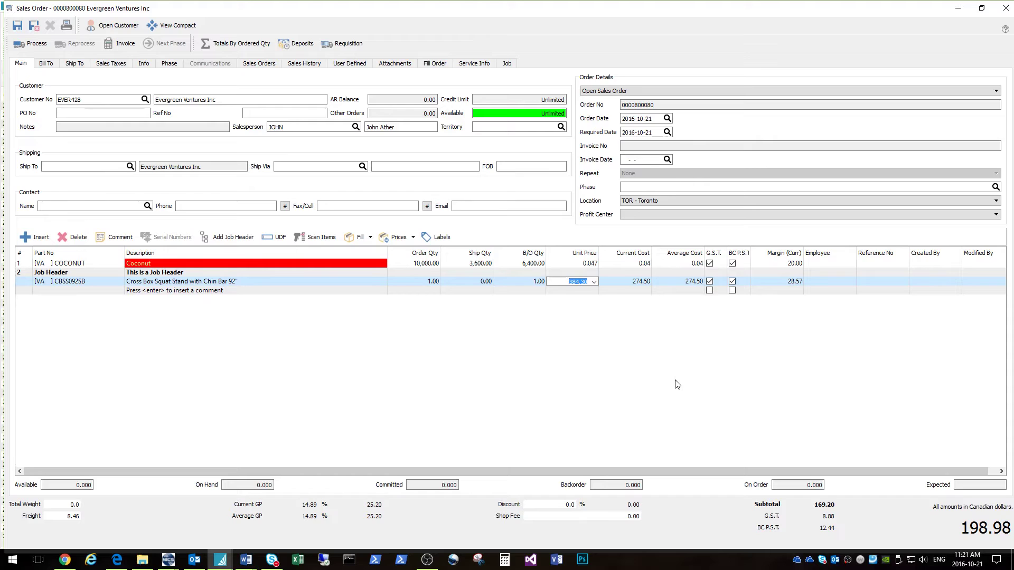
pyautogui.write('54+6+9')
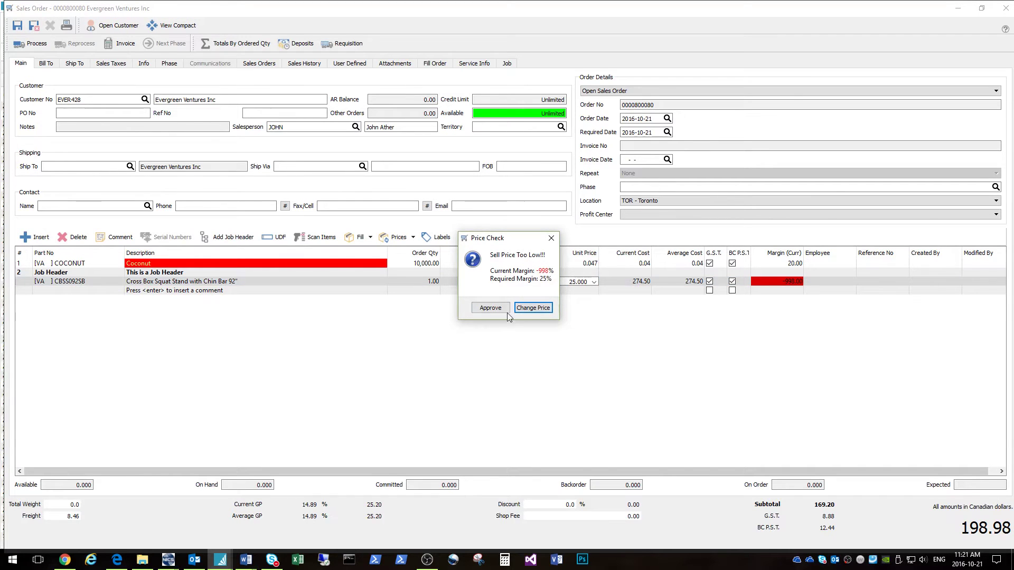
pyautogui.click(530, 308)
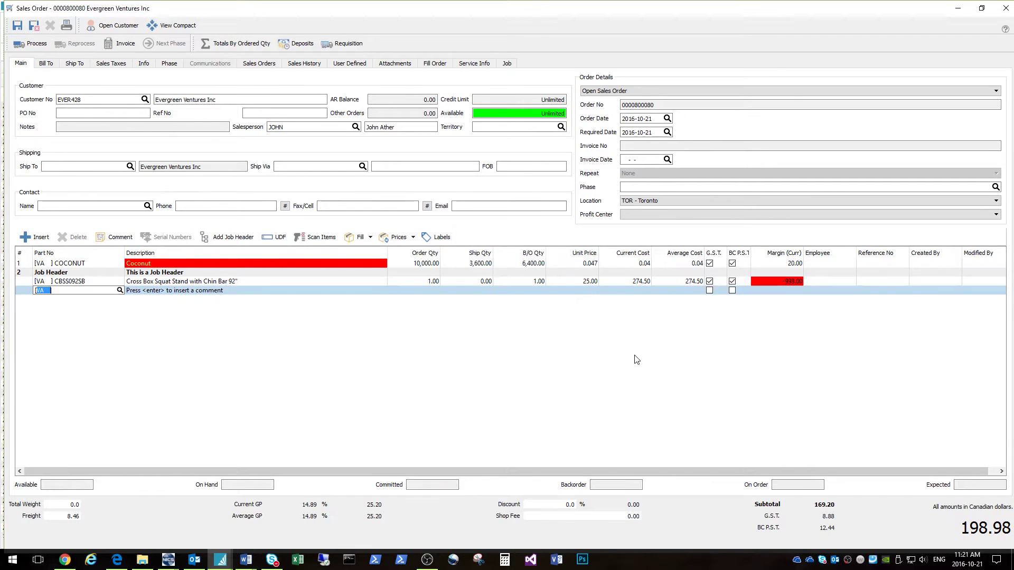
pyautogui.click(574, 281)
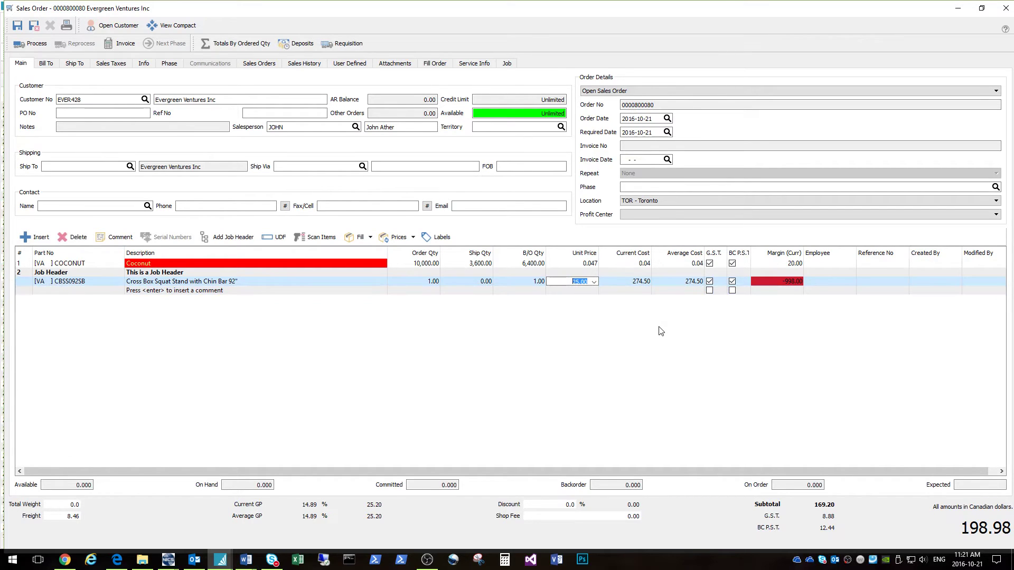
pyautogui.click(75, 291)
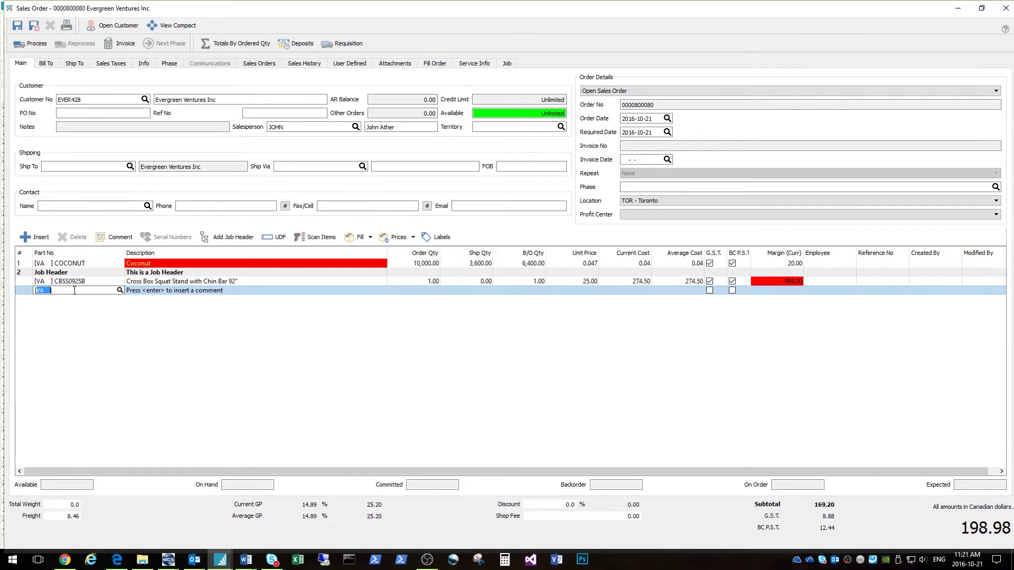
# Open the inventory lookup for the new order line and filter it to Type is one of Kitted.
pyautogui.click(74, 291)
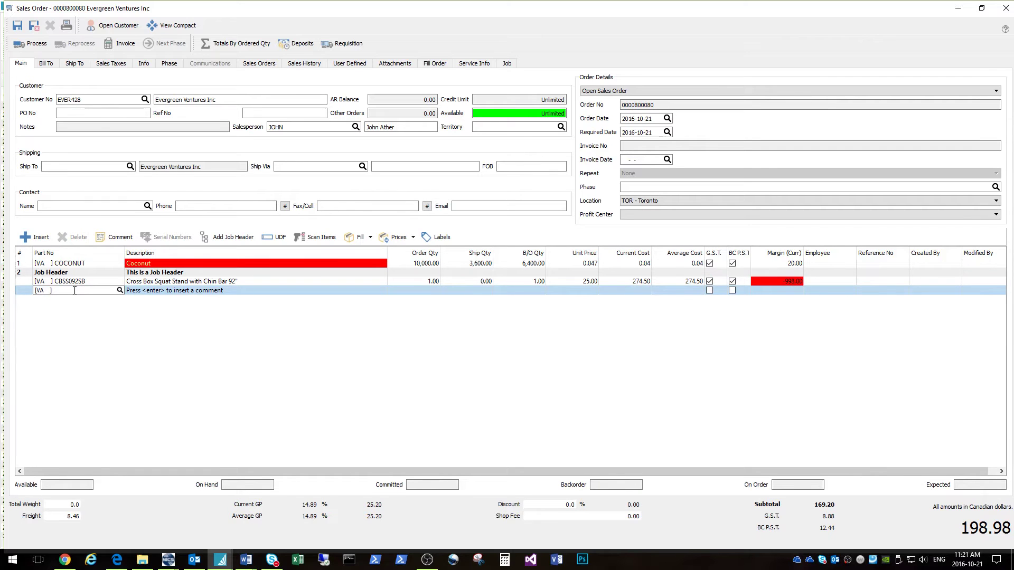
pyautogui.click(120, 291)
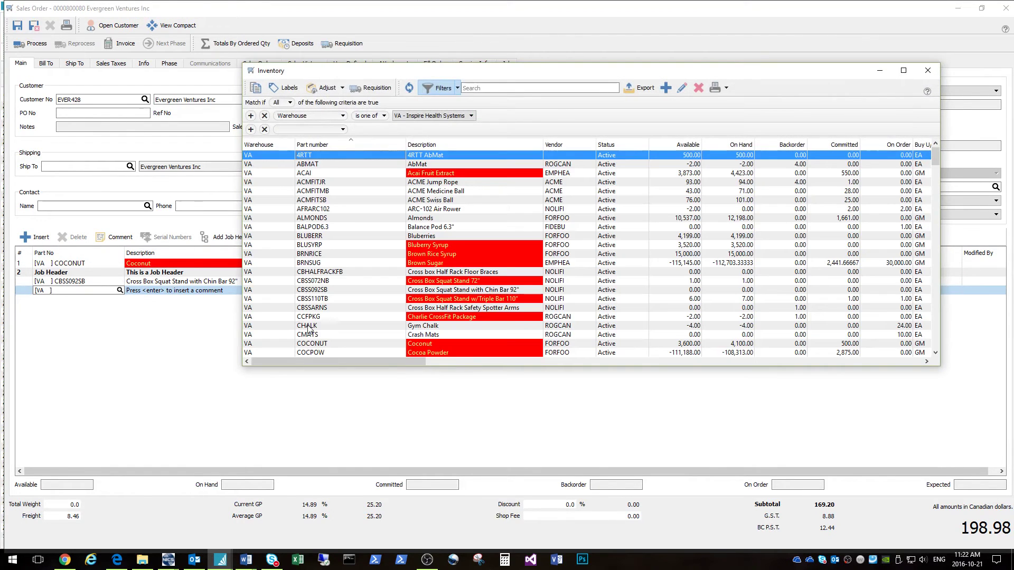
pyautogui.click(457, 88)
pyautogui.click(490, 77)
pyautogui.moveTo(487, 73); pyautogui.dragTo(428, 34)
pyautogui.click(283, 76)
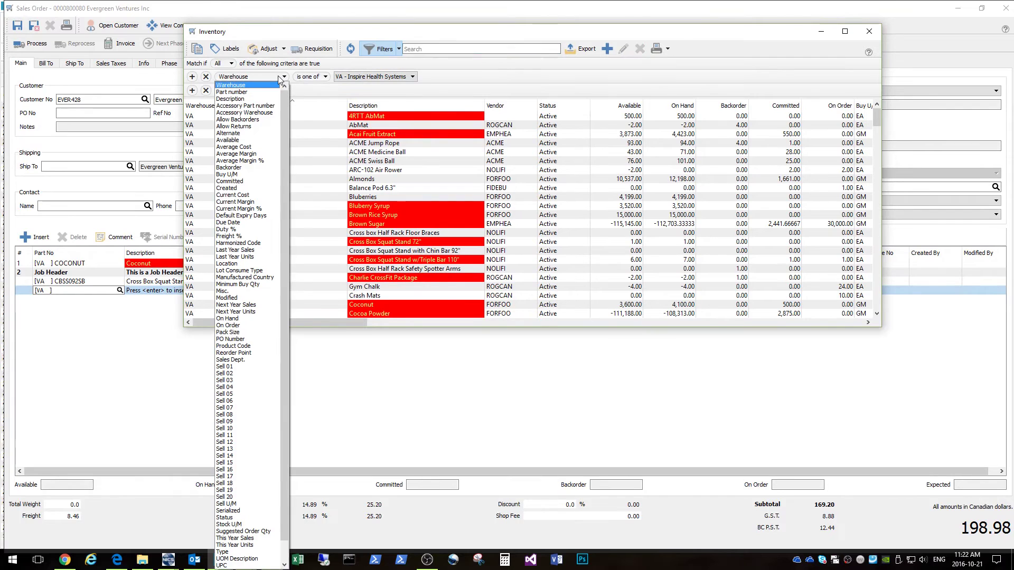
pyautogui.moveTo(280, 109); pyautogui.dragTo(284, 137)
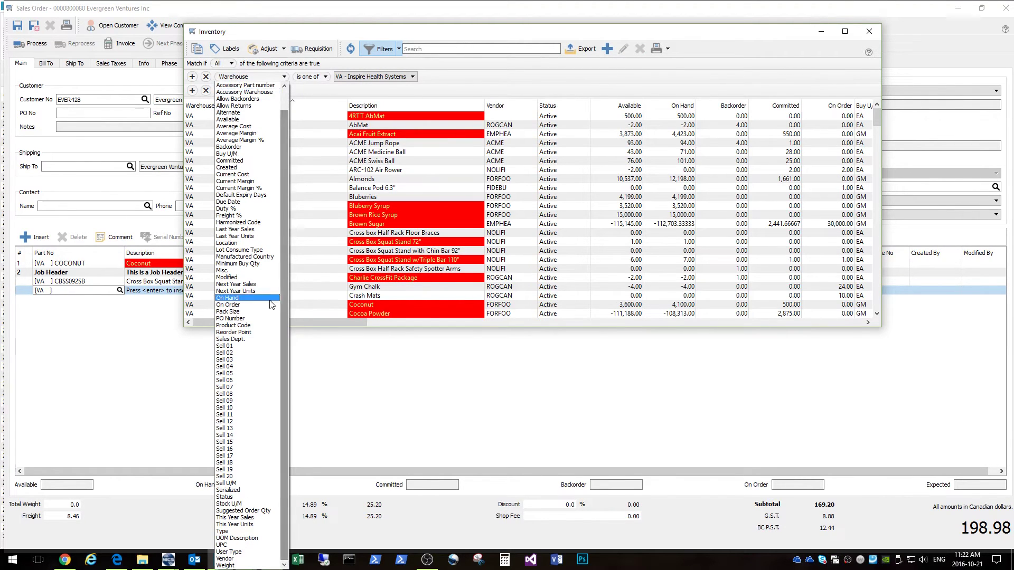
pyautogui.click(225, 531)
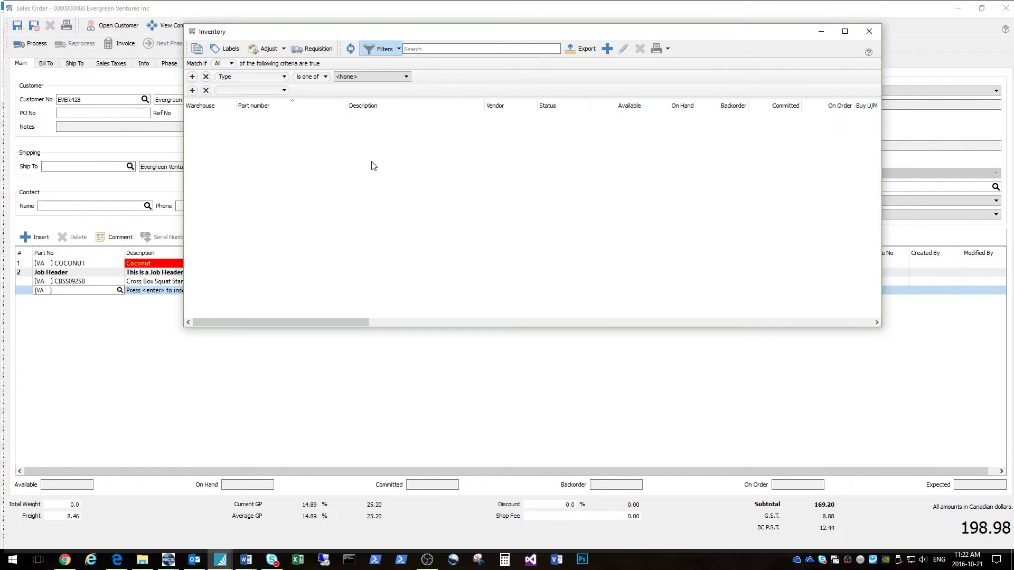
pyautogui.click(389, 79)
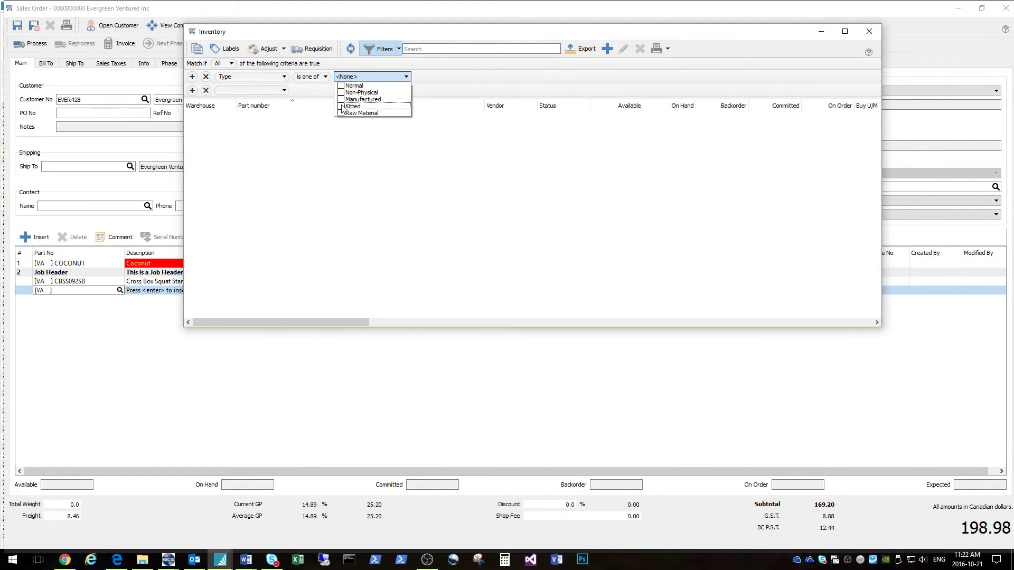
pyautogui.click(439, 240)
pyautogui.click(376, 117)
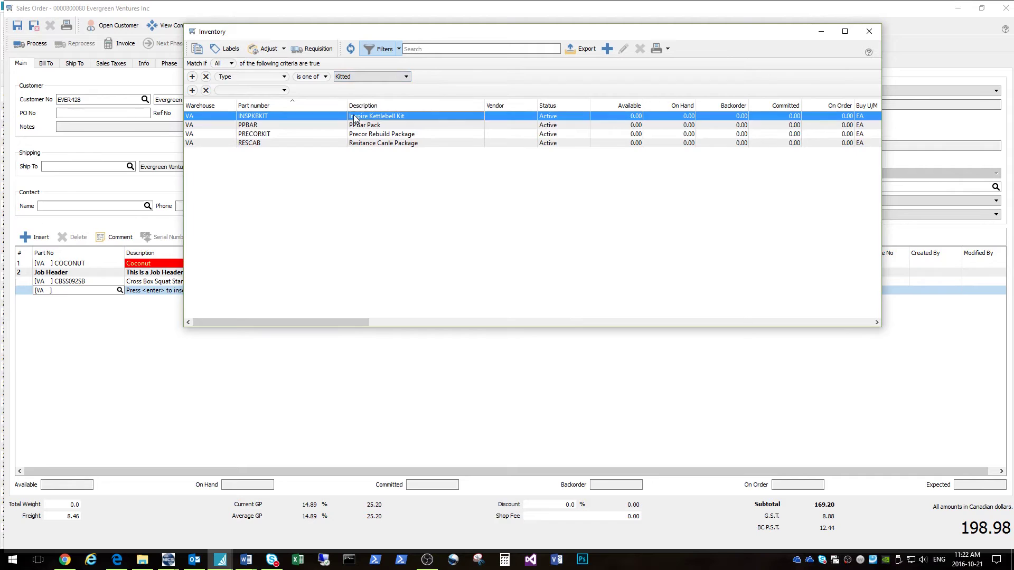
# Open the Inspire Kettlebell Kit record and view its eight kettlebell components.
pyautogui.click(381, 134)
pyautogui.click(382, 144)
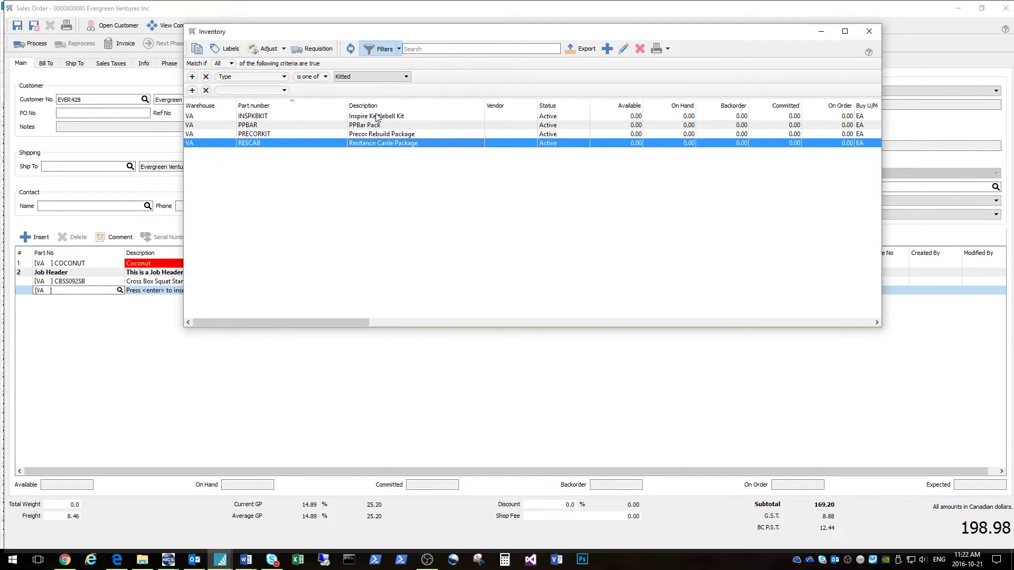
pyautogui.click(377, 117)
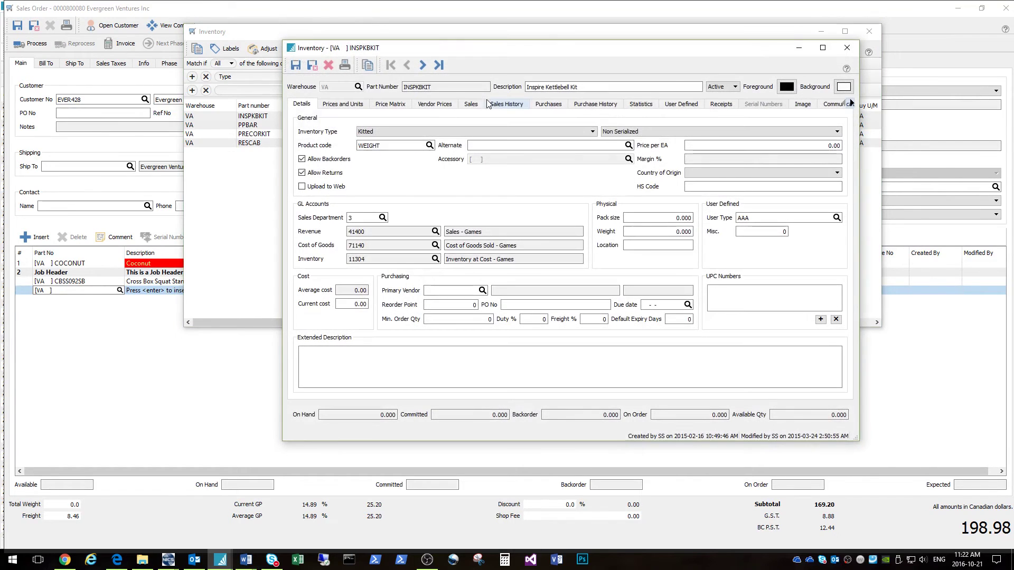
pyautogui.click(851, 103)
pyautogui.click(850, 104)
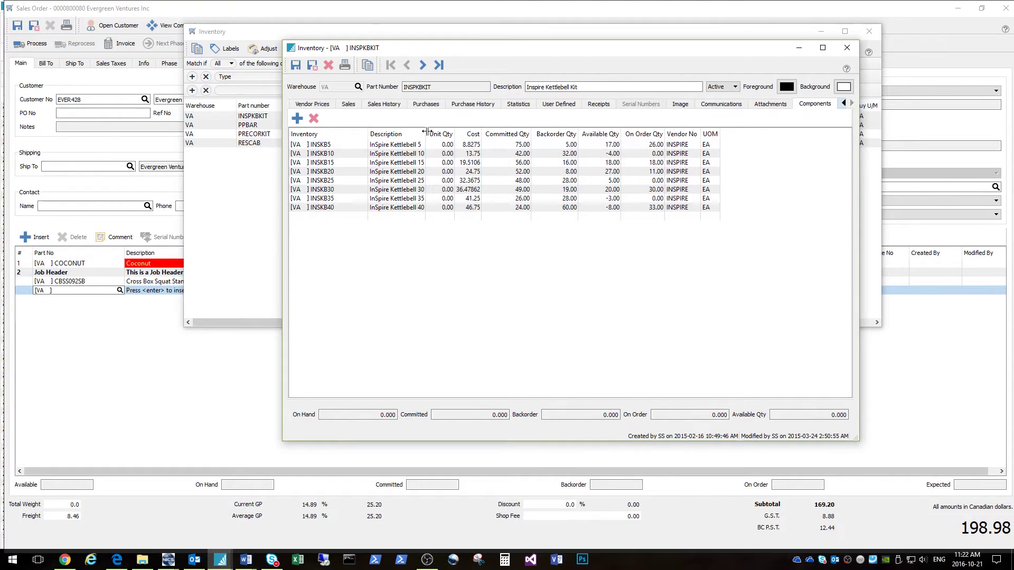
pyautogui.moveTo(425, 134); pyautogui.dragTo(440, 134)
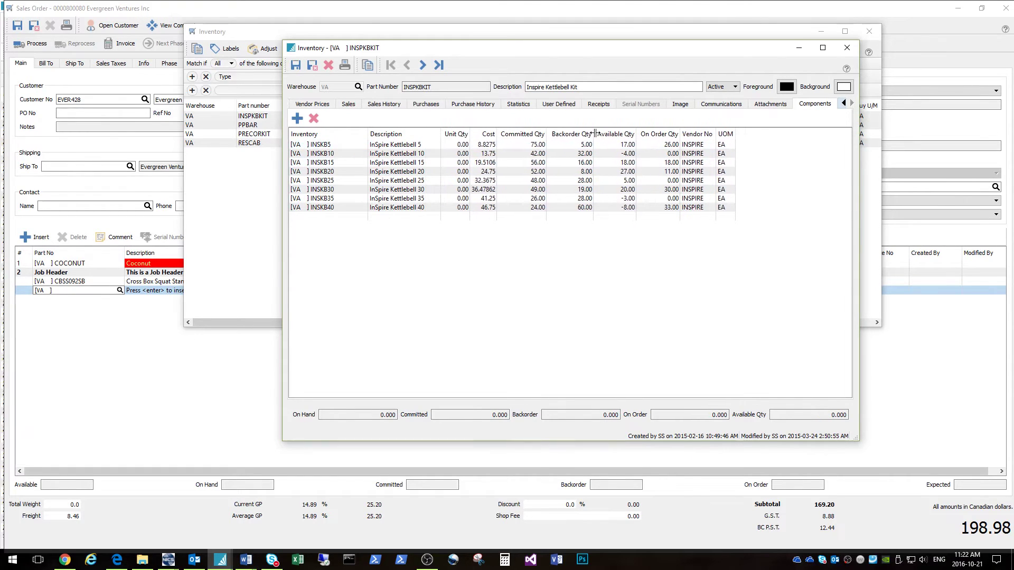
# Choose the Inspire Kettlebell Kit for the line and select all eight kettlebells.
pyautogui.click(847, 48)
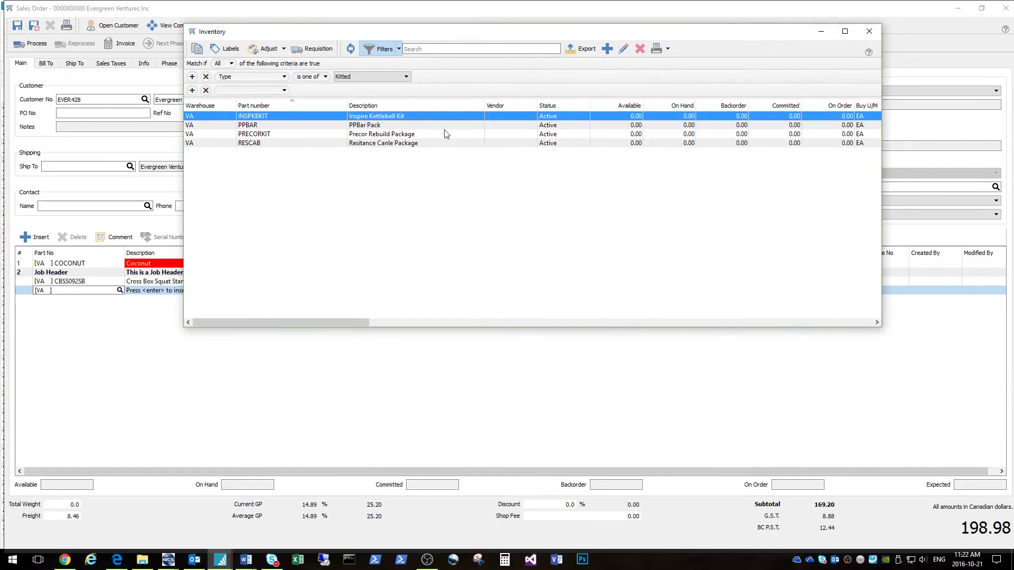
pyautogui.press('Escape')
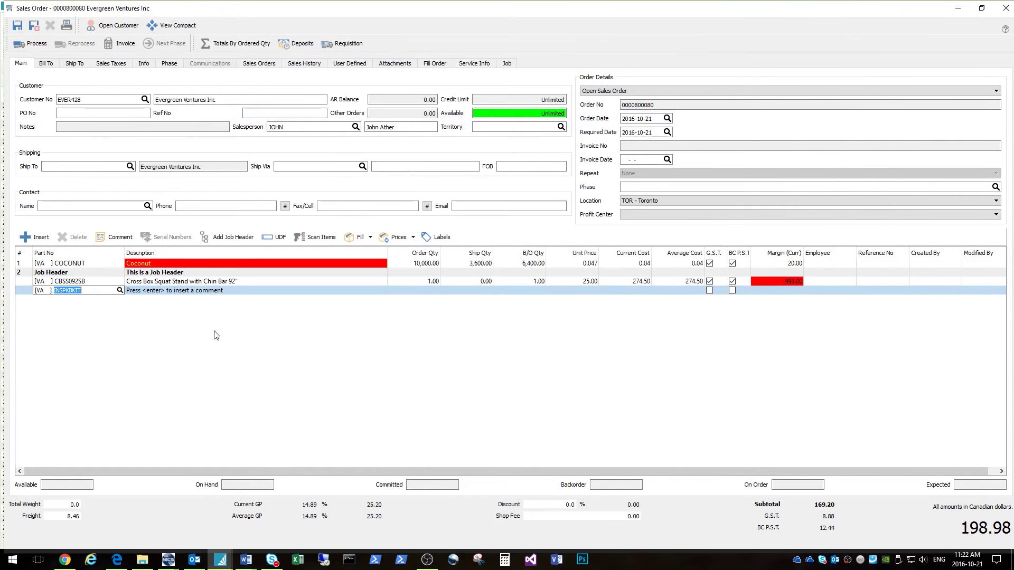
pyautogui.press('Return')
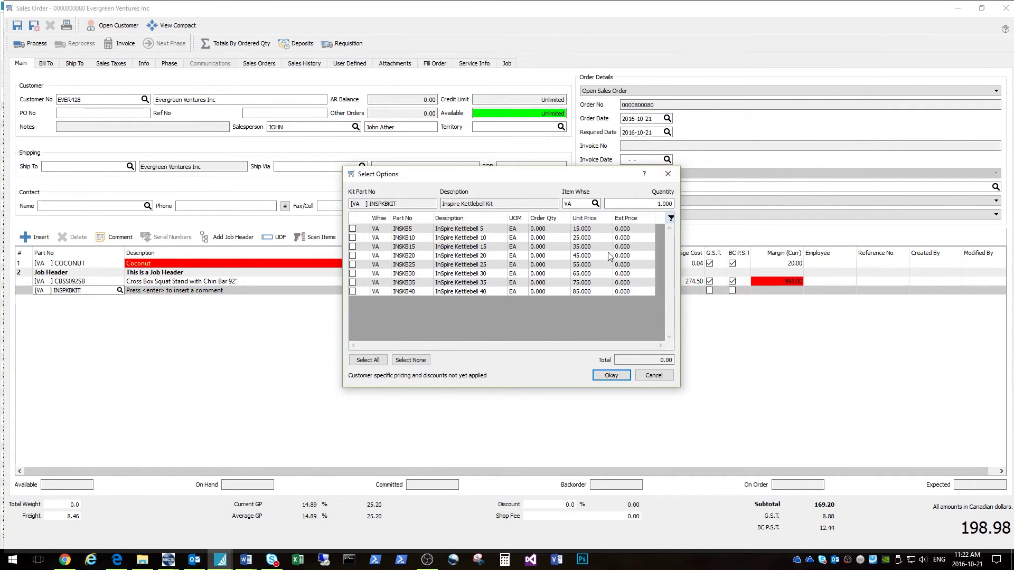
pyautogui.click(368, 359)
pyautogui.click(410, 360)
pyautogui.click(352, 228)
pyautogui.click(352, 246)
pyautogui.click(353, 264)
pyautogui.click(368, 360)
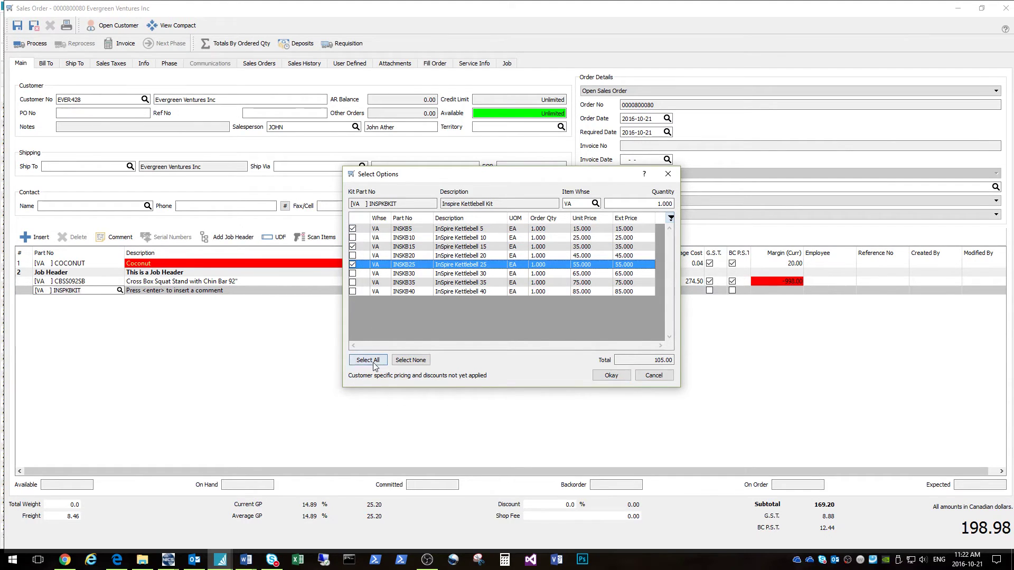
# Set order quantity 5 for INSKB20 and INSKB35 and accept the kit selections.
pyautogui.click(559, 256)
pyautogui.write('5')
pyautogui.click(551, 283)
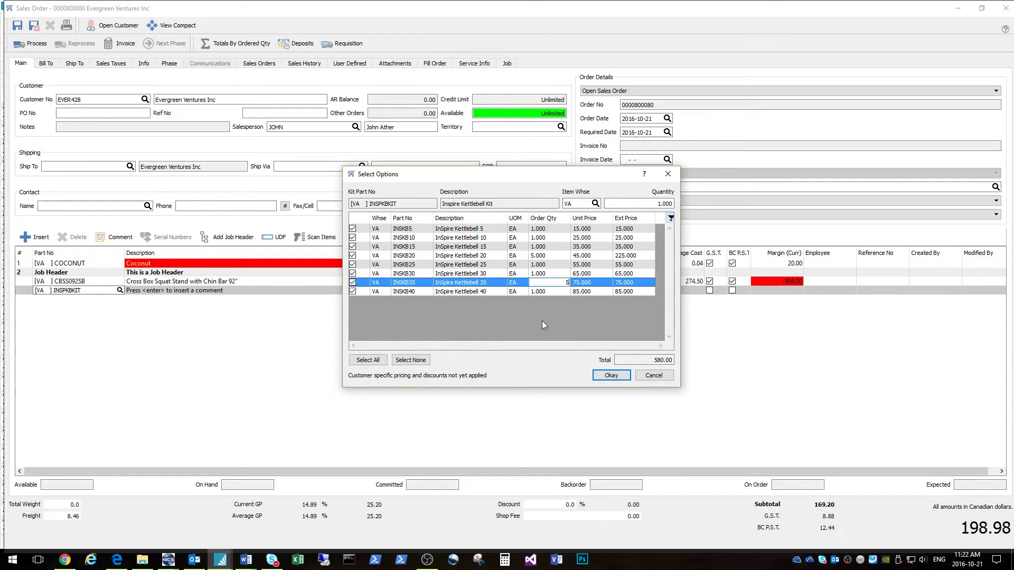
pyautogui.press('Return')
pyautogui.click(610, 377)
# Add a new price matrix entry for the yogurt bar pack assigned to Evergreen Ventures Inc.
pyautogui.click(611, 376)
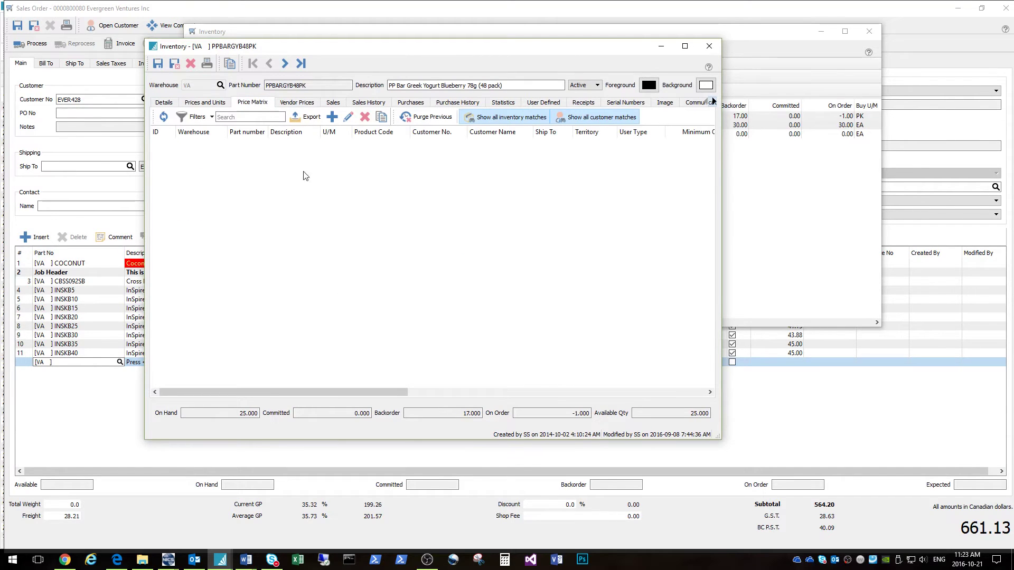
pyautogui.click(331, 117)
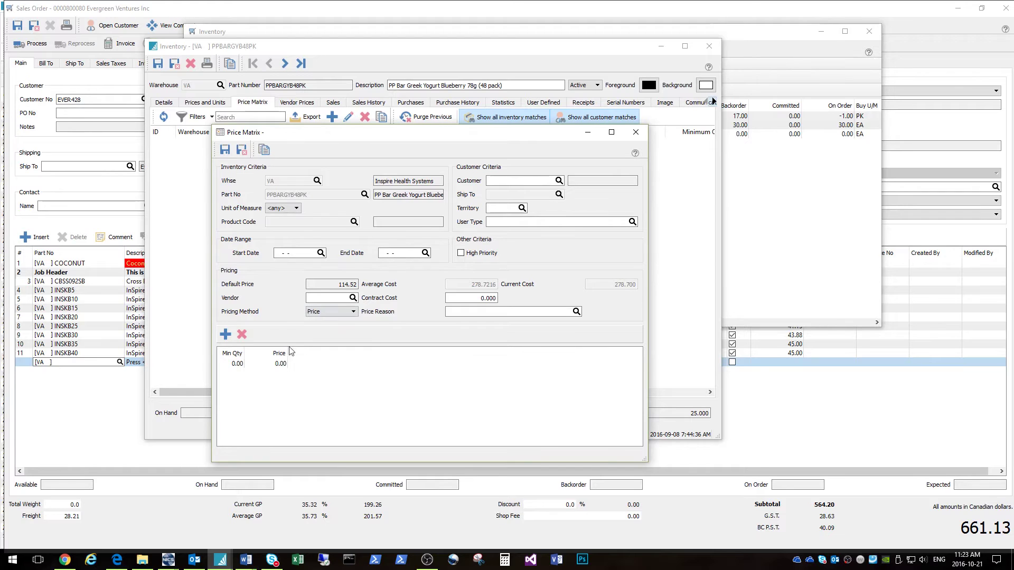
pyautogui.click(237, 364)
pyautogui.click(559, 181)
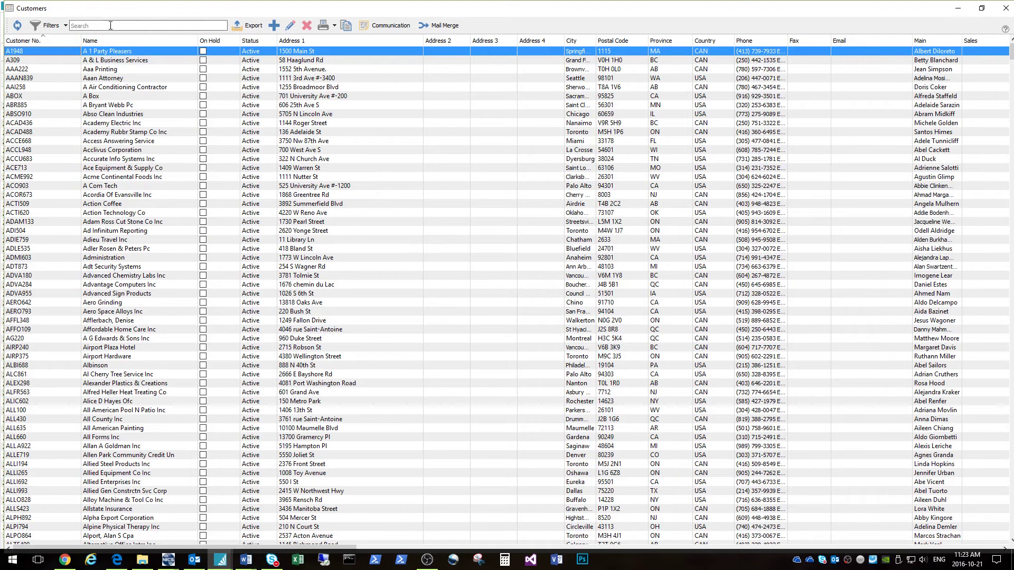
pyautogui.click(109, 24)
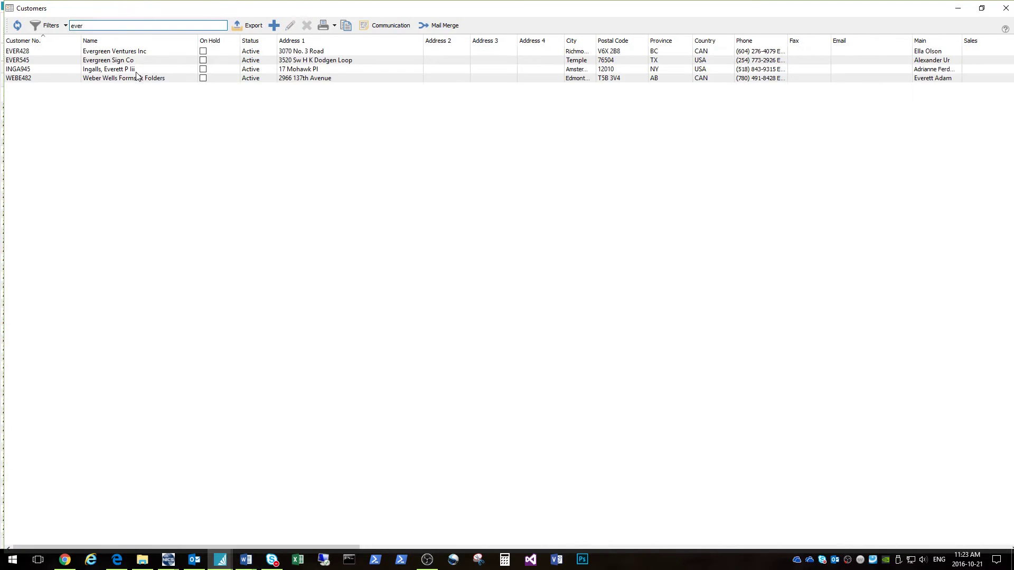
pyautogui.click(117, 78)
pyautogui.click(117, 72)
pyautogui.click(107, 81)
pyautogui.click(109, 73)
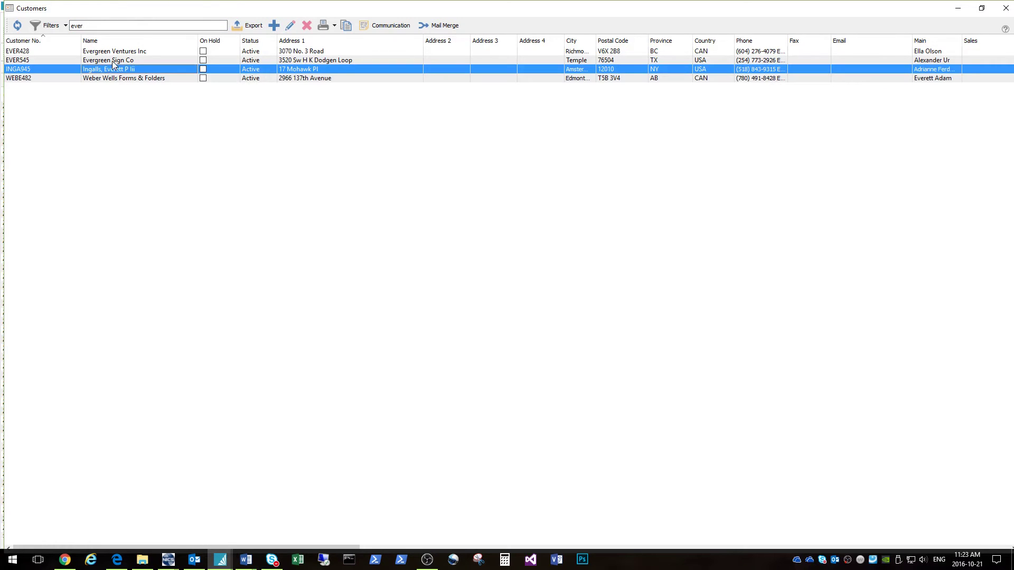
pyautogui.click(113, 61)
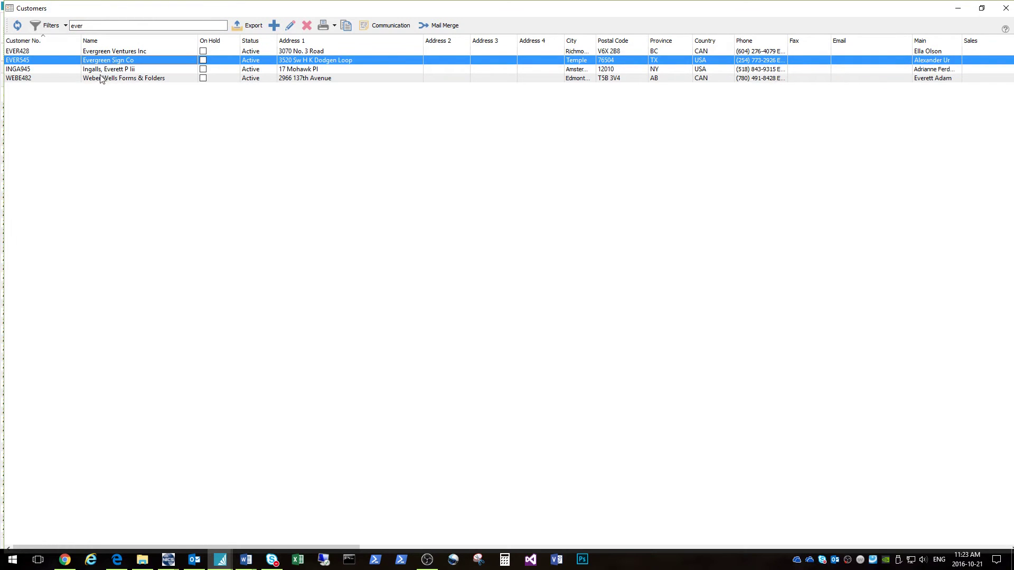
pyautogui.click(109, 55)
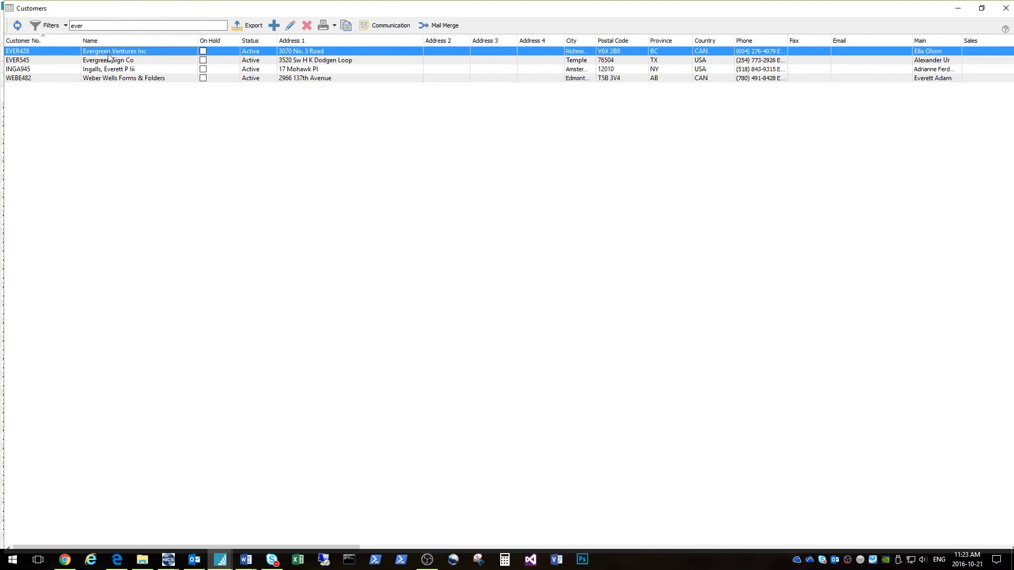
pyautogui.doubleClick(108, 53)
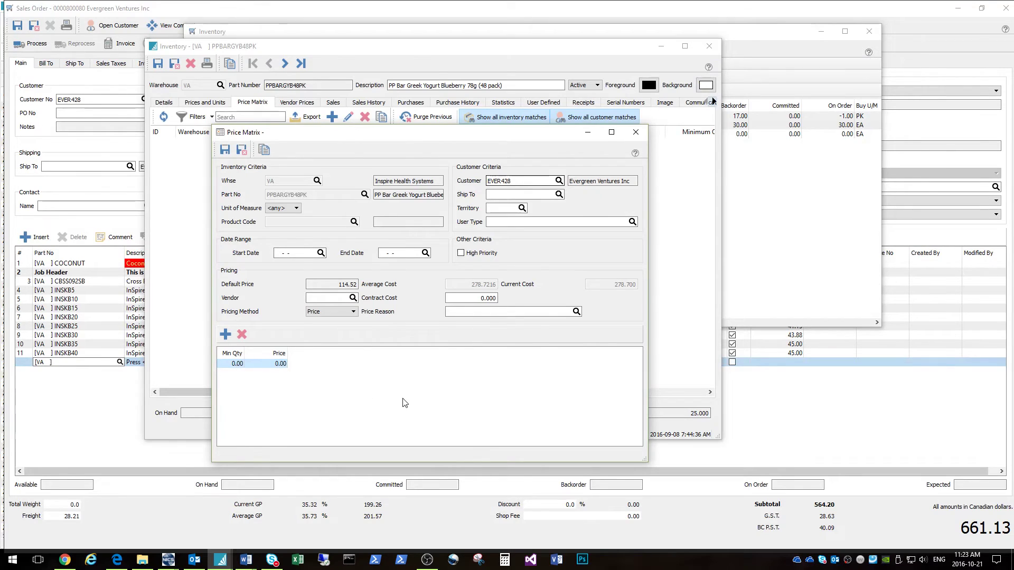
# Set the entry's base price to 105.00.
pyautogui.click(708, 46)
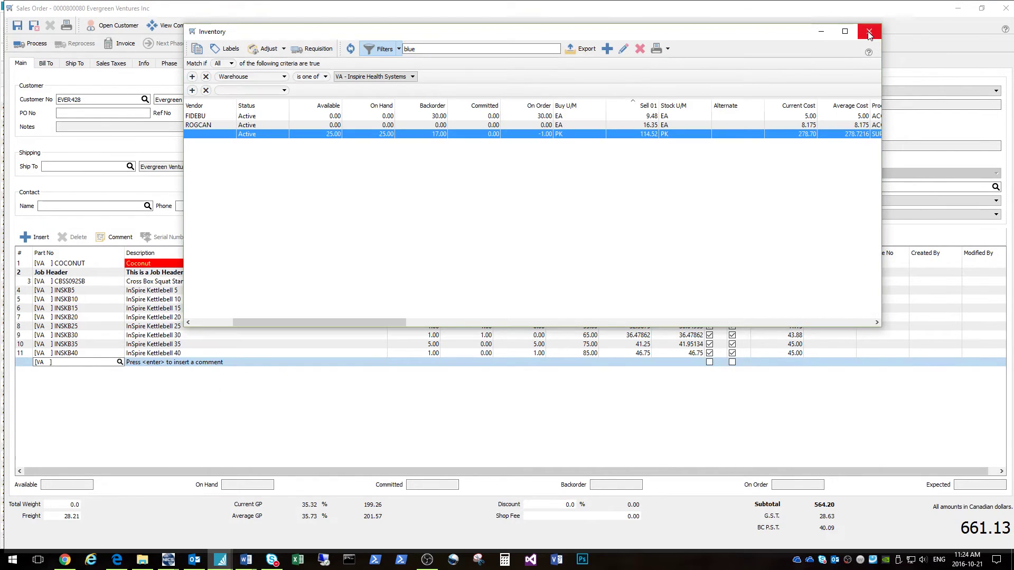
pyautogui.click(229, 557)
pyautogui.click(541, 500)
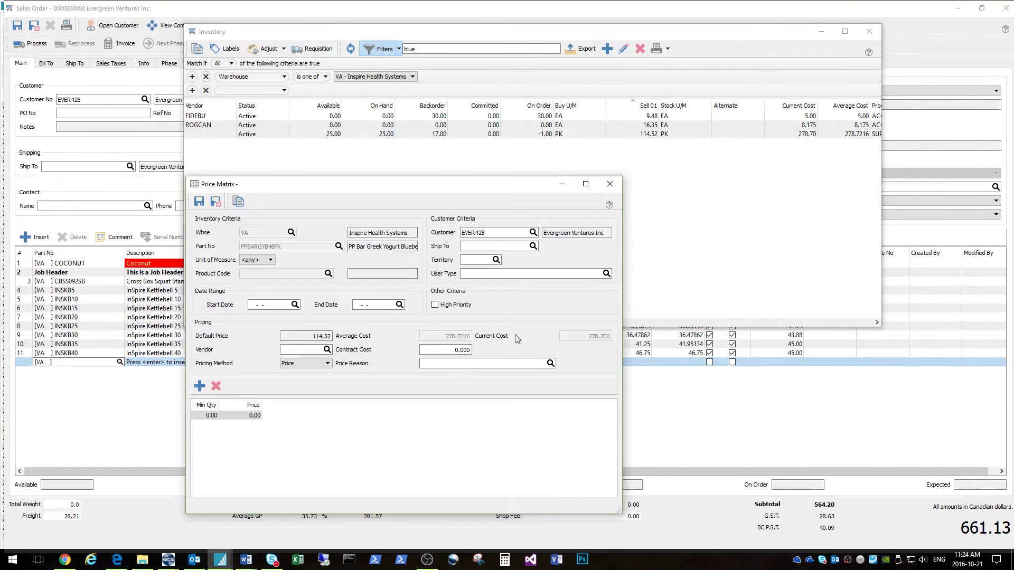
pyautogui.click(247, 416)
pyautogui.press('Return')
# Add a quantity break of 92.00 from 10 units and save the price matrix entry.
pyautogui.click(200, 386)
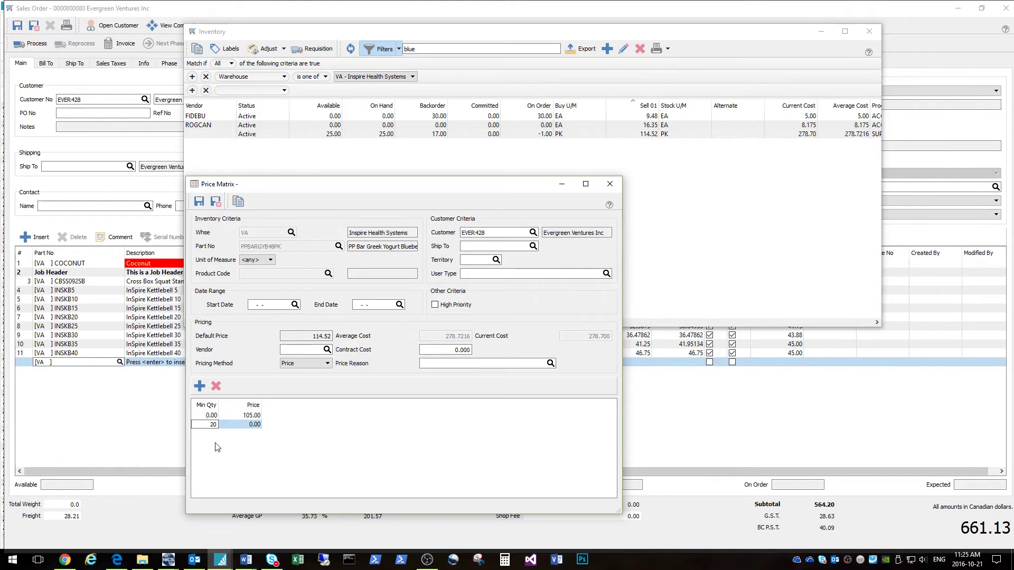
pyautogui.press('BackSpace')
pyautogui.press('BackSpace')
pyautogui.write('10')
pyautogui.press('Tab')
pyautogui.press('Return')
pyautogui.click(215, 201)
pyautogui.click(744, 153)
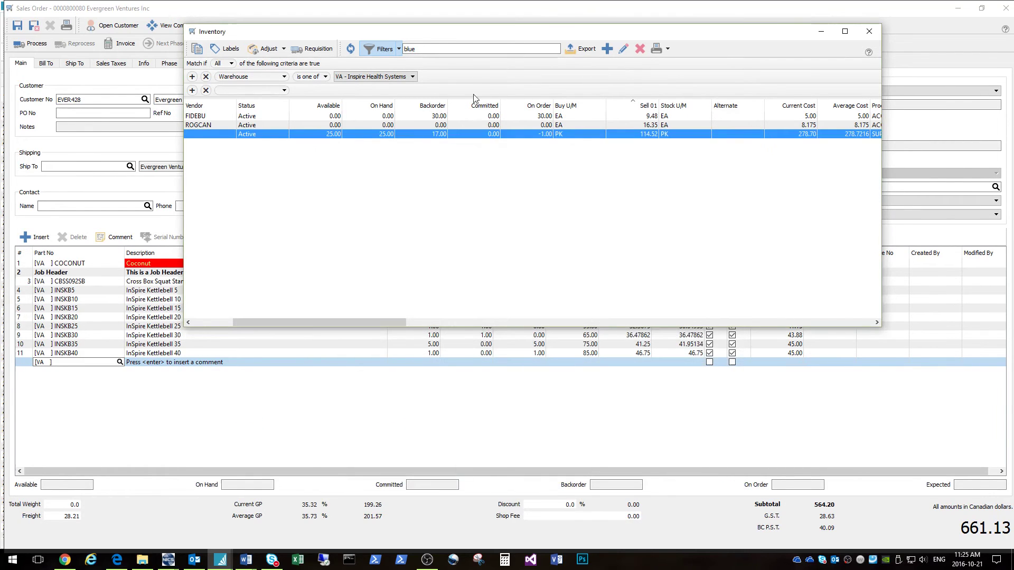
# Add a 105.00 price break from 20 units to the yogurt bar price matrix and save the item.
pyautogui.click(623, 48)
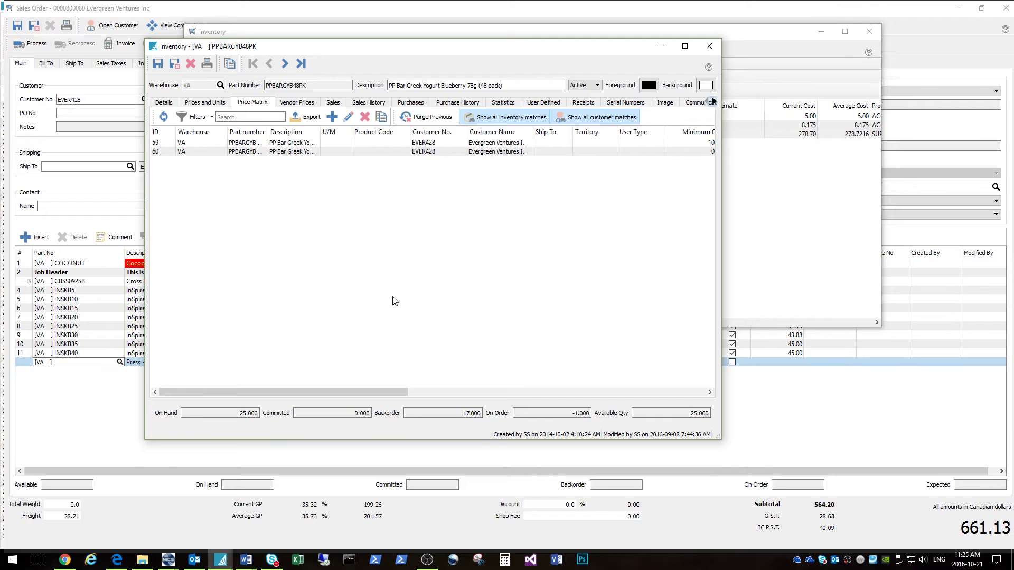
pyautogui.moveTo(268, 132); pyautogui.dragTo(299, 132)
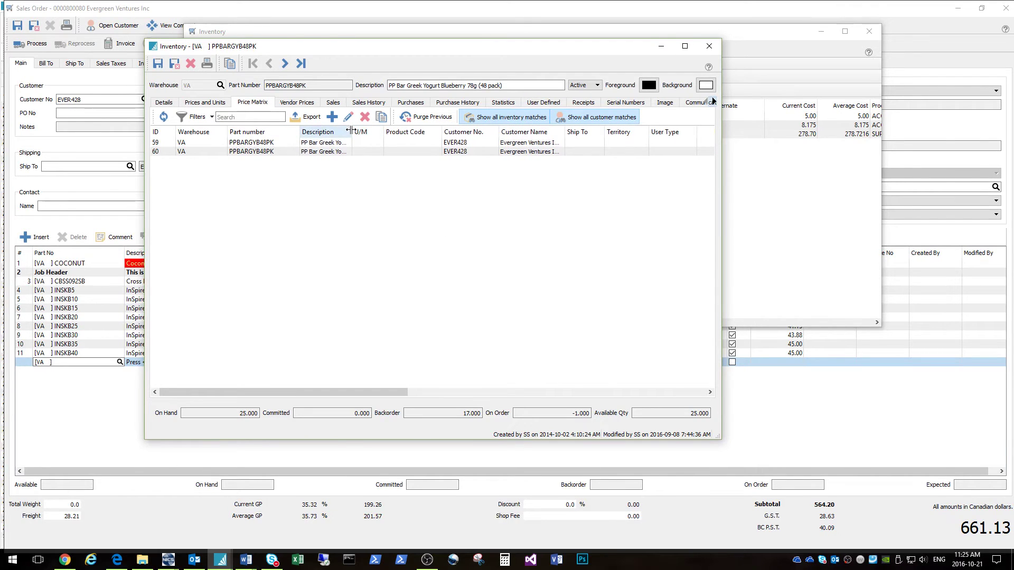
pyautogui.moveTo(352, 132); pyautogui.dragTo(426, 135)
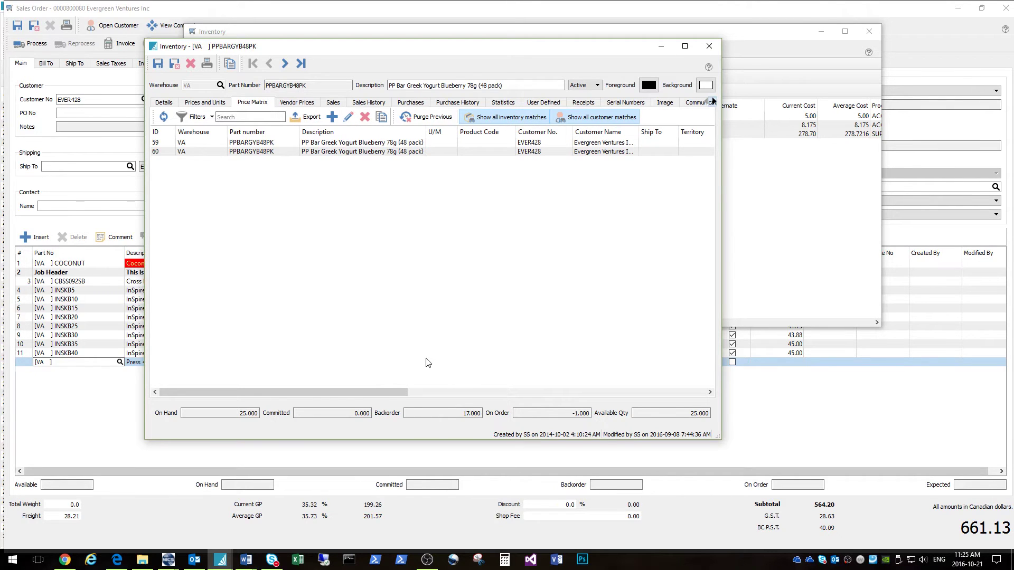
pyautogui.click(327, 142)
pyautogui.click(331, 117)
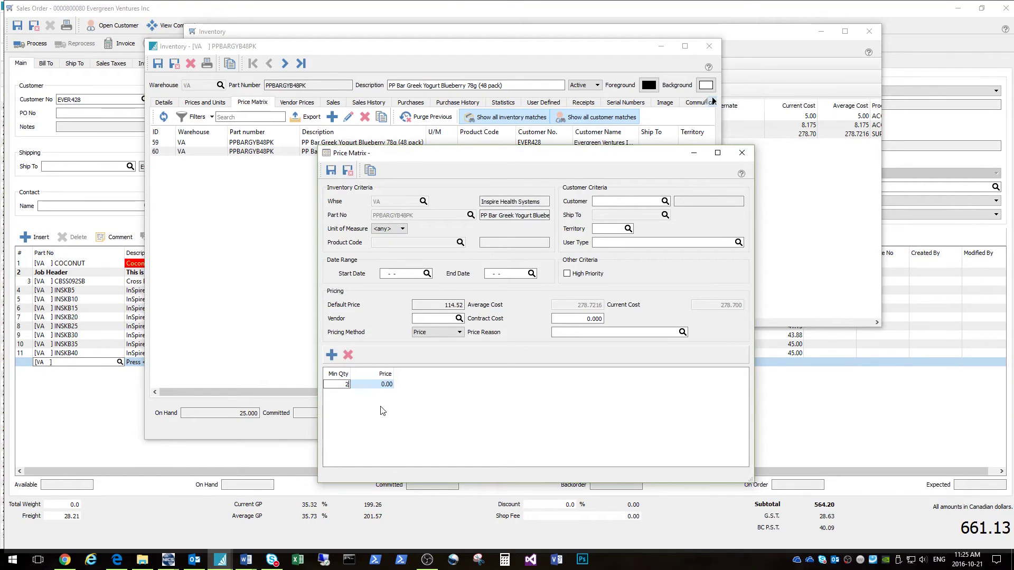
pyautogui.press('Tab')
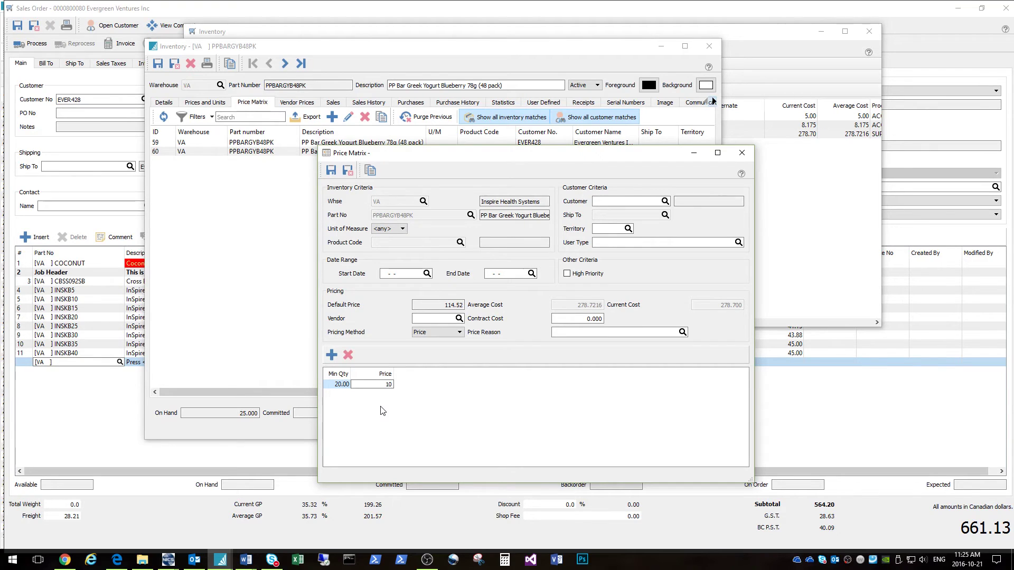
pyautogui.click(387, 375)
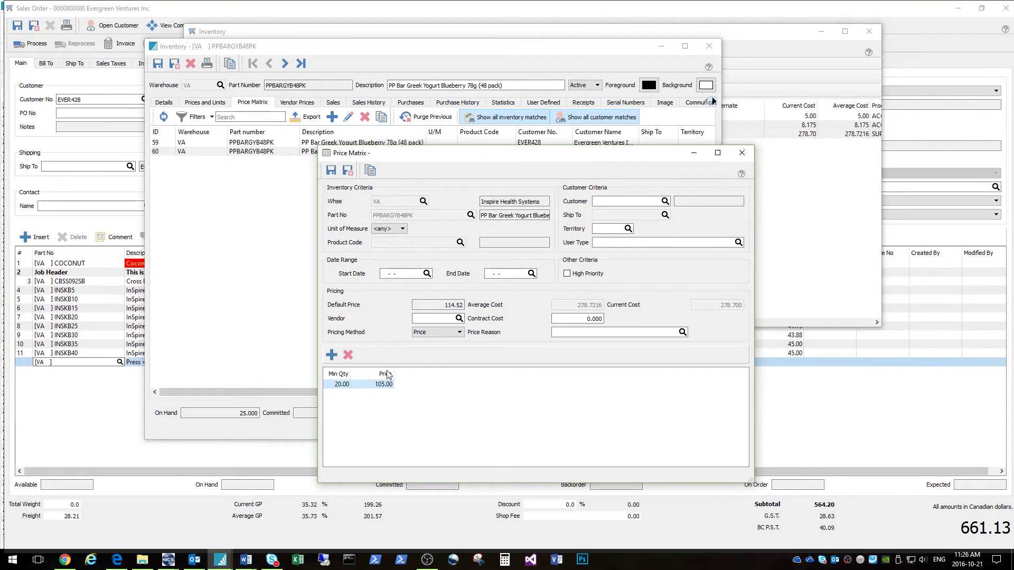
pyautogui.click(347, 171)
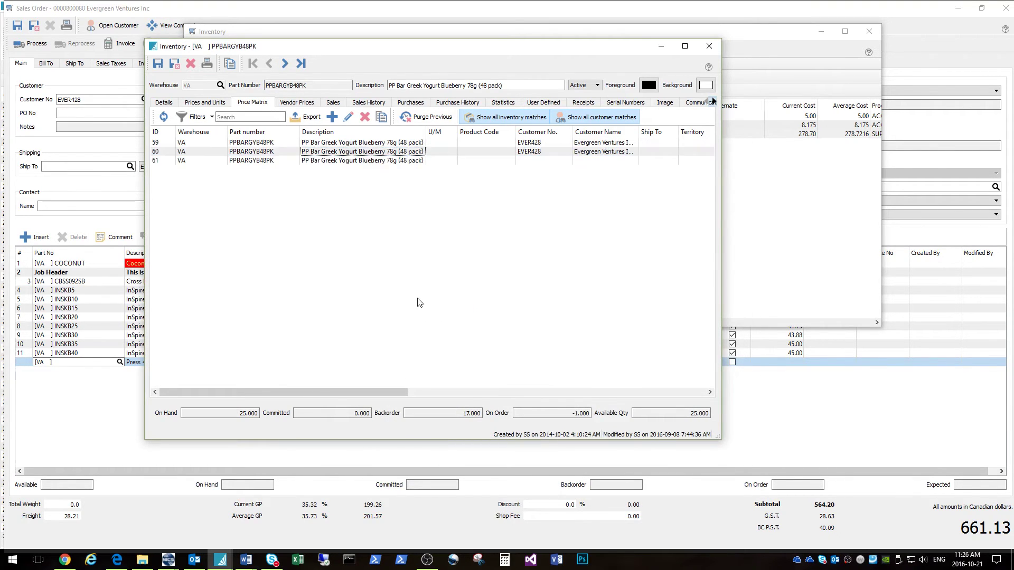
pyautogui.click(175, 63)
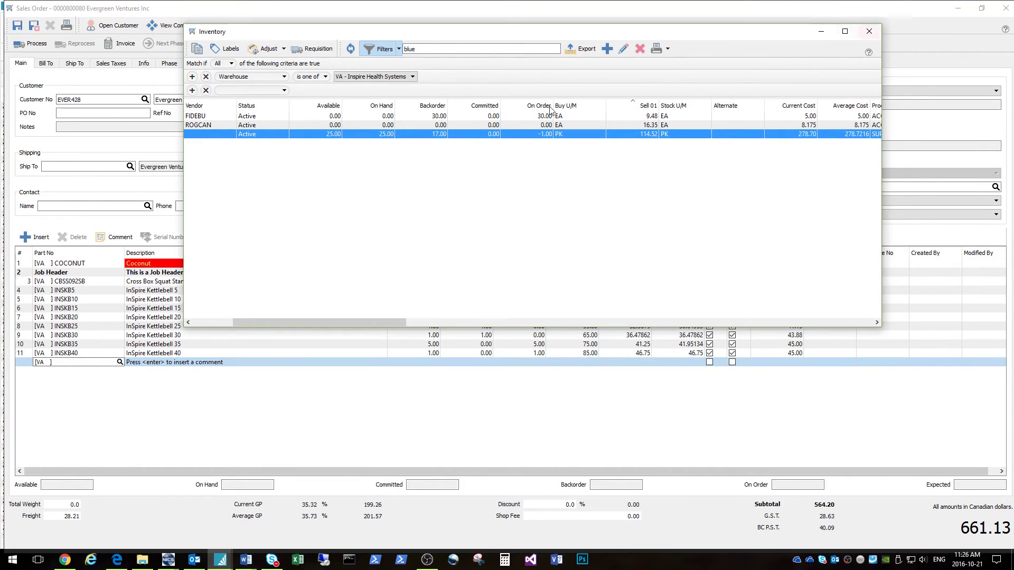
# Add PPBARGYB48PK to the order line and approve its below-margin sell price.
pyautogui.doubleClick(362, 134)
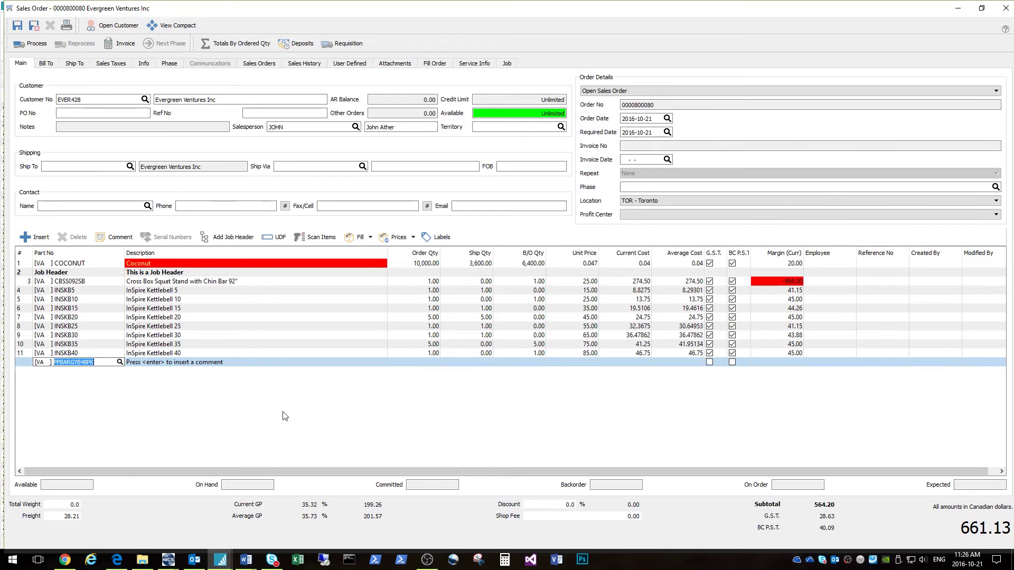
pyautogui.press('Return')
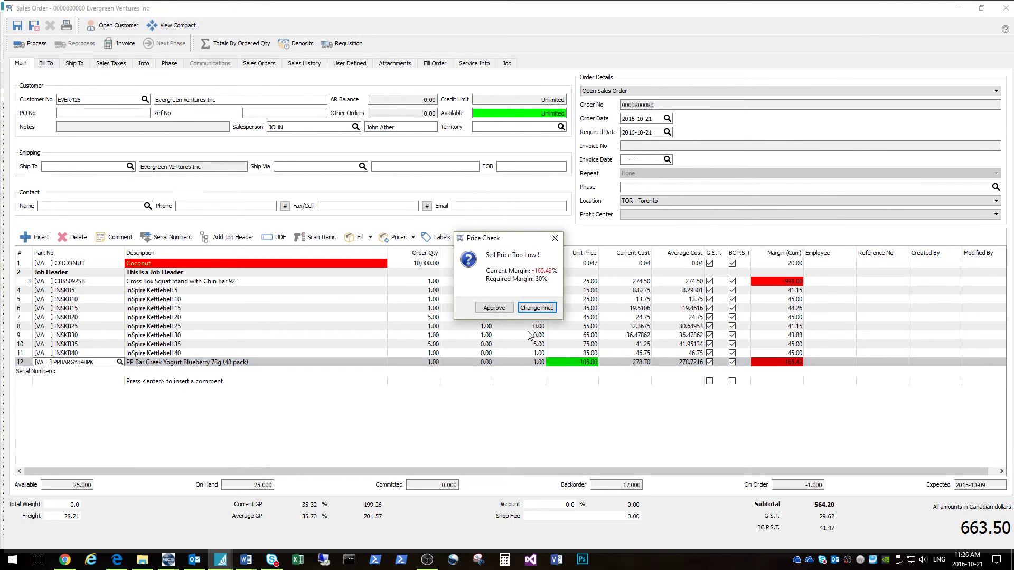
pyautogui.click(495, 308)
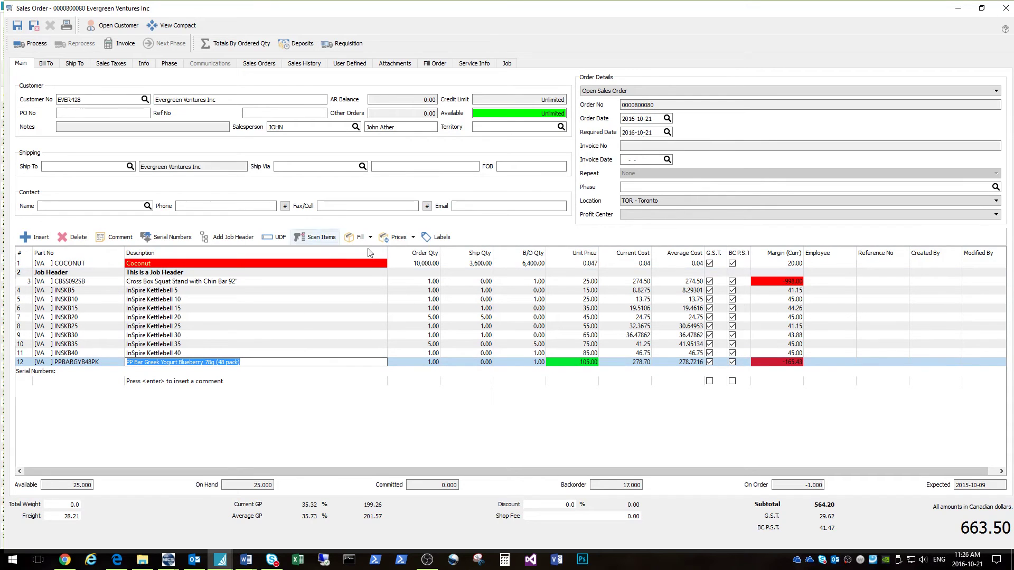
pyautogui.press('Tab')
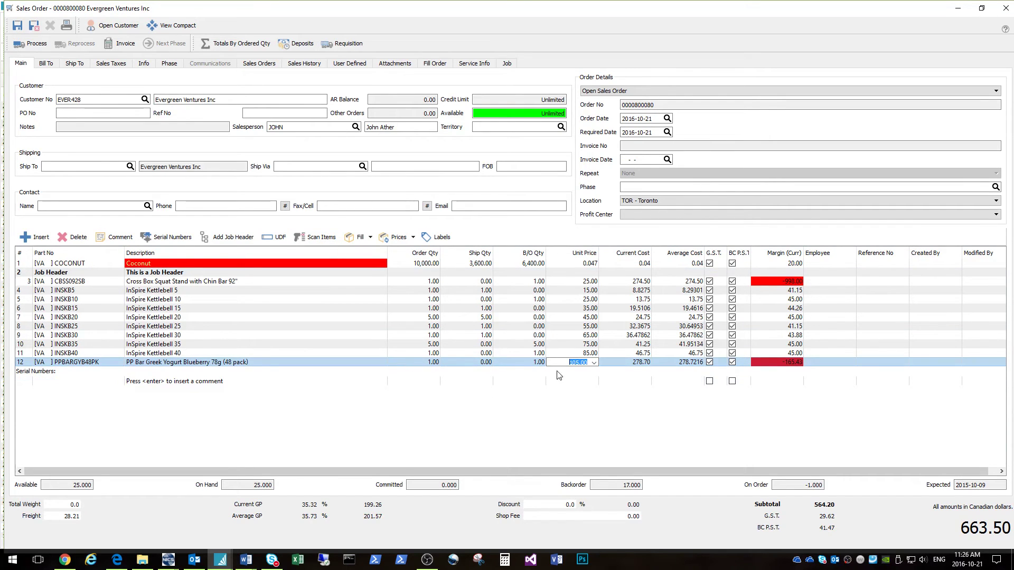
# Temporarily switch the order's customer to Evergreen Sign Co to check the line price.
pyautogui.click(95, 102)
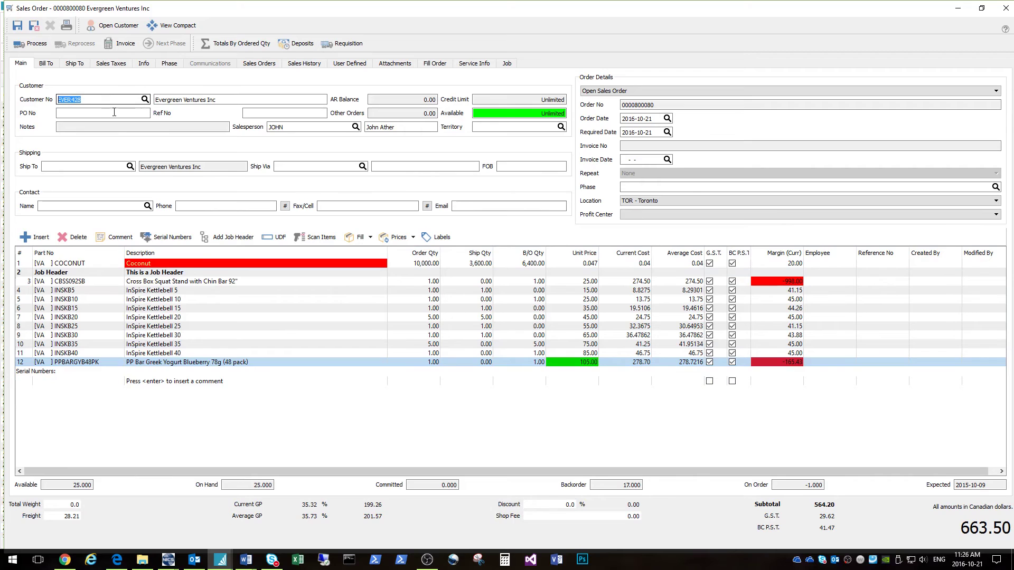
pyautogui.press('Home')
pyautogui.press('Right')
pyautogui.press('Delete')
pyautogui.press('Delete')
pyautogui.press('Delete')
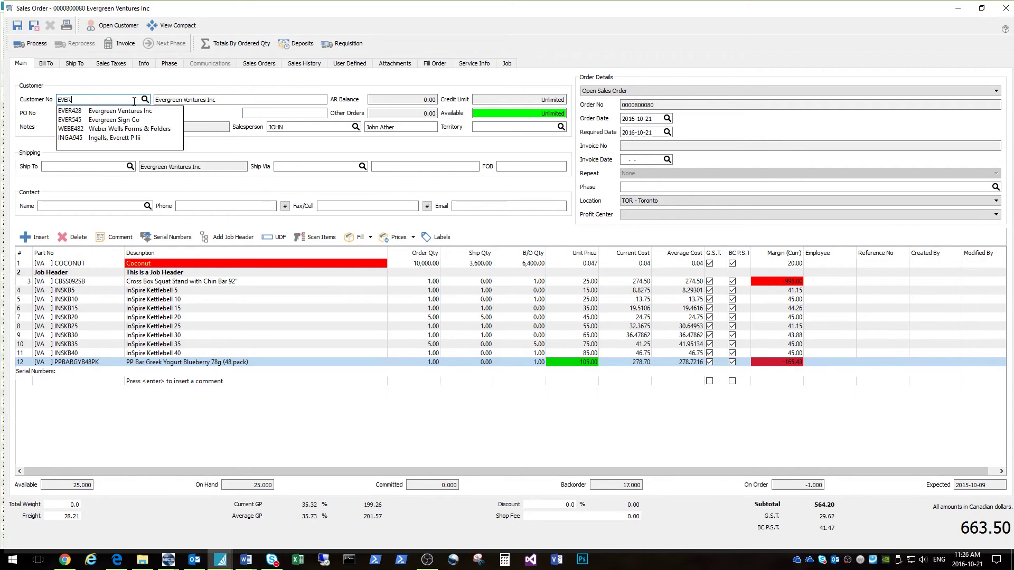
pyautogui.click(122, 120)
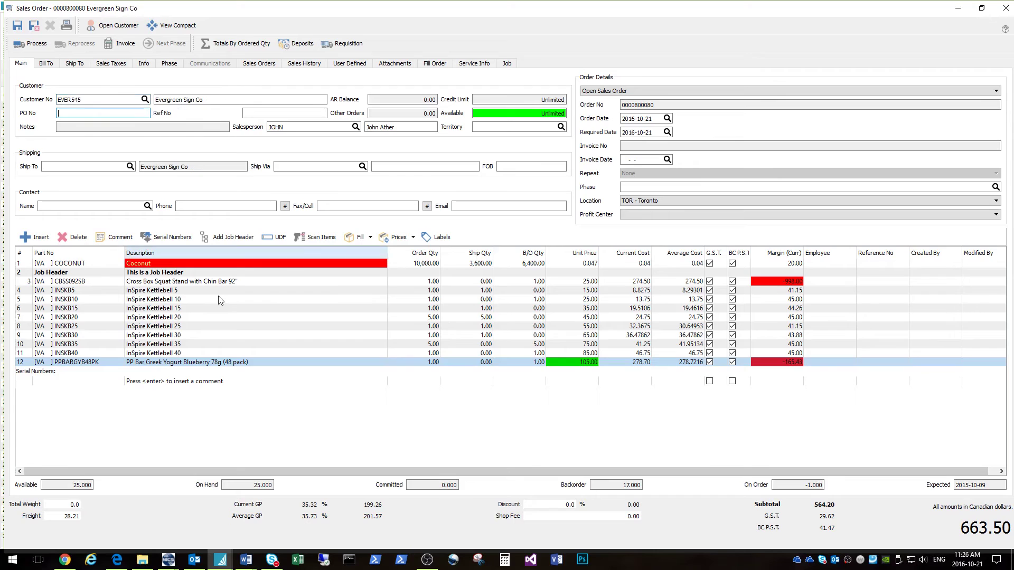
pyautogui.click(583, 364)
# Set the yogurt bar line's order quantity to 20.
pyautogui.hotkey('shift', 'Tab')
pyautogui.write('11')
pyautogui.press('Return')
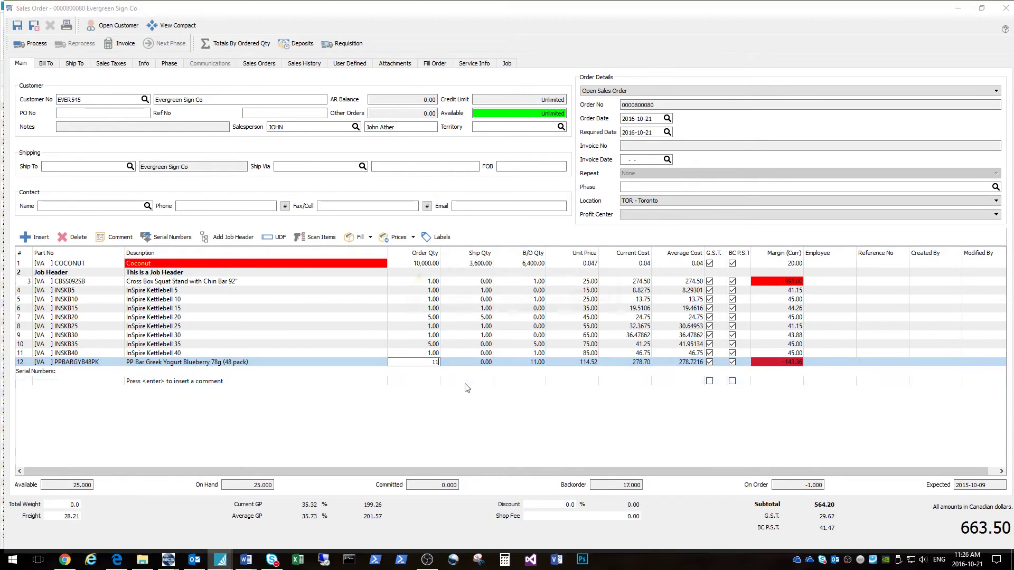
pyautogui.click(601, 299)
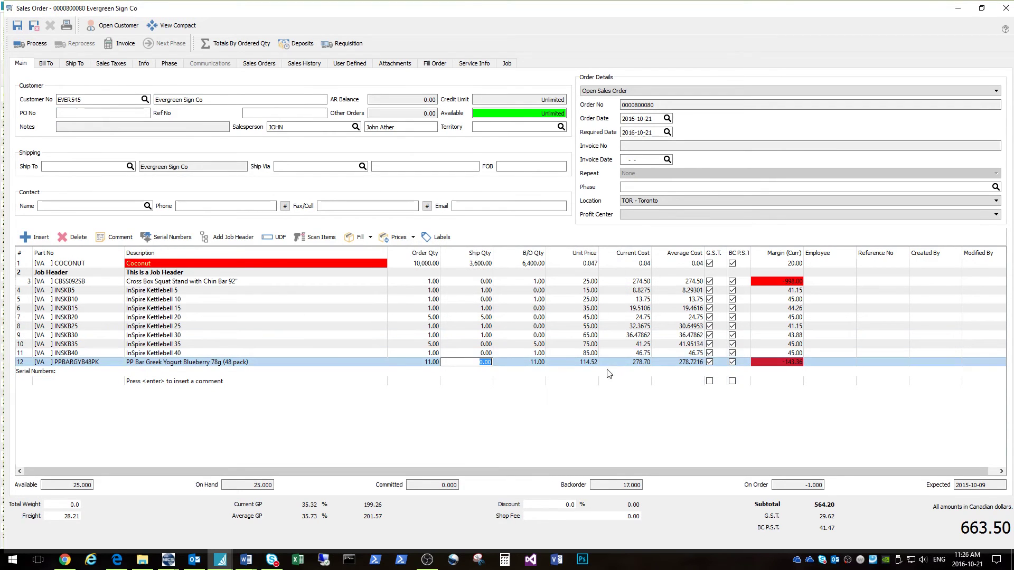
pyautogui.hotkey('shift', 'Tab')
pyautogui.press('Tab')
pyautogui.hotkey('shift', 'Tab')
pyautogui.write('20')
pyautogui.press('Tab')
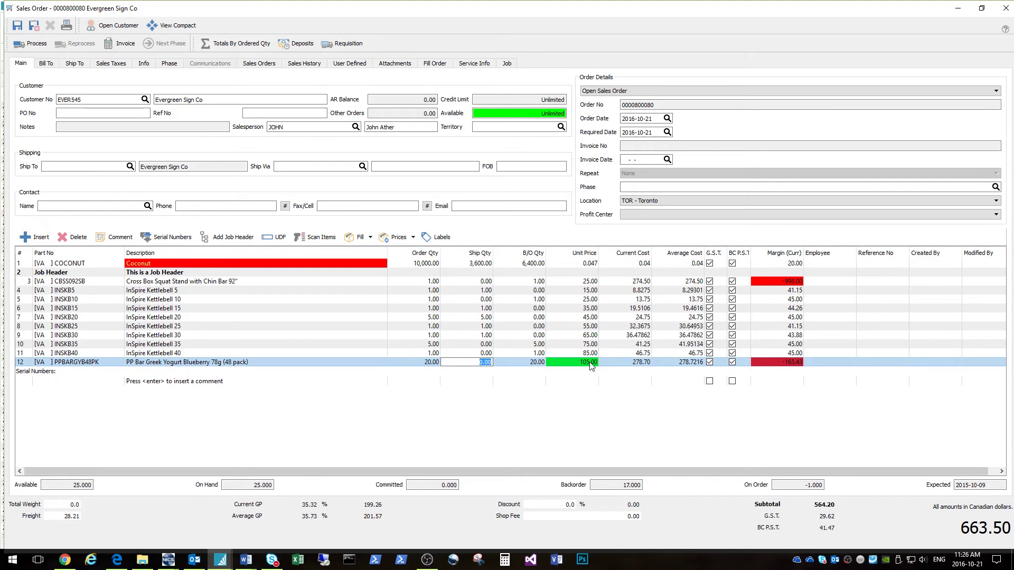
# Switch the customer back to Evergreen Ventures Inc, keep the 92.00 price, and invoice the order.
pyautogui.click(120, 101)
pyautogui.write('EVER')
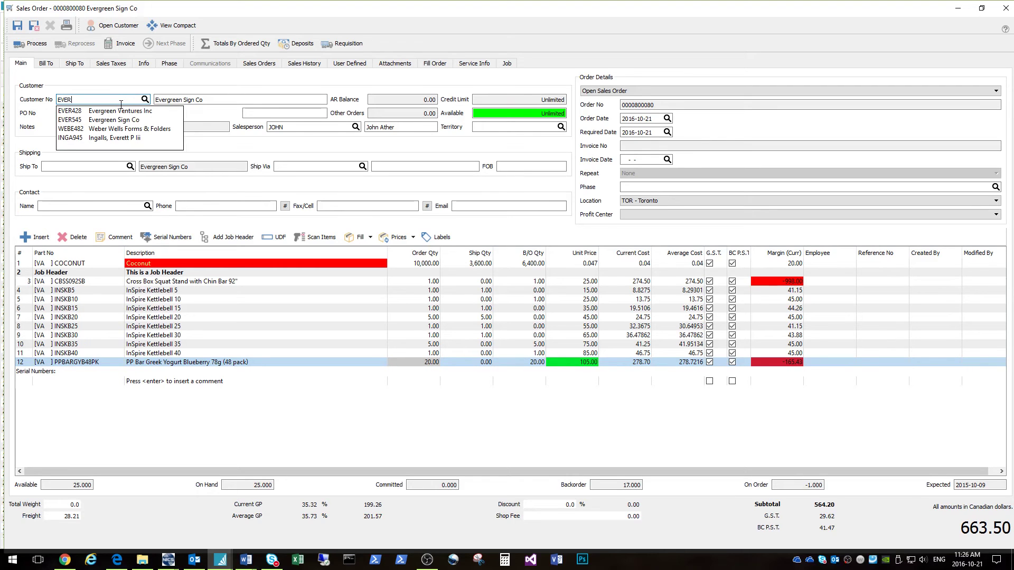
pyautogui.press('Down')
pyautogui.press('Return')
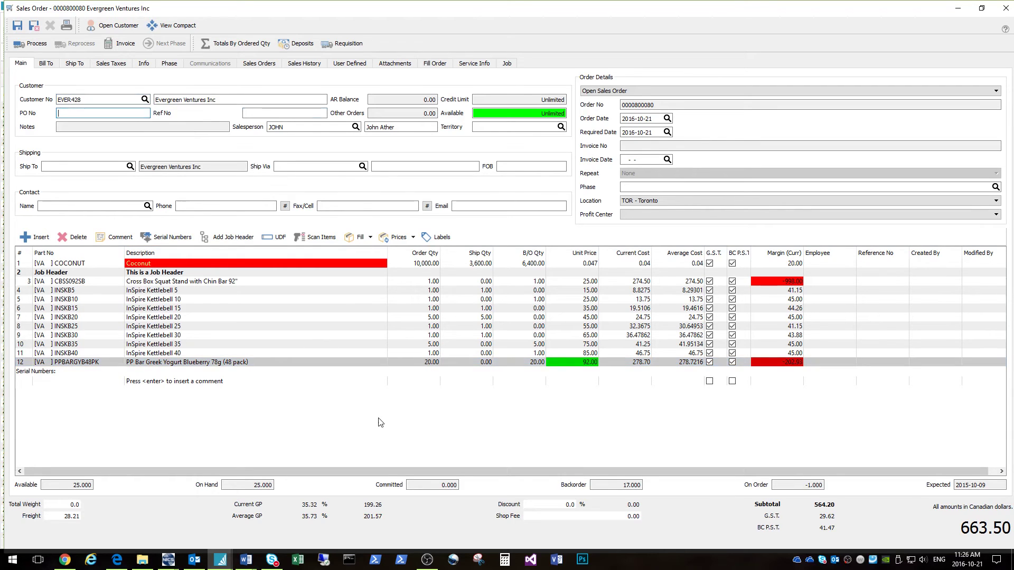
pyautogui.click(574, 362)
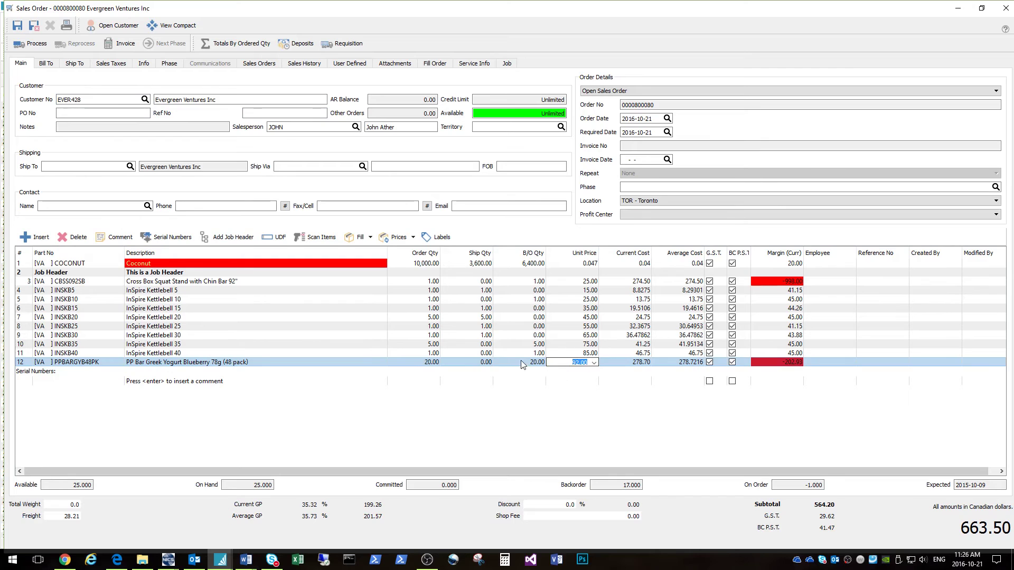
pyautogui.hotkey('shift', 'Tab')
pyautogui.click(572, 376)
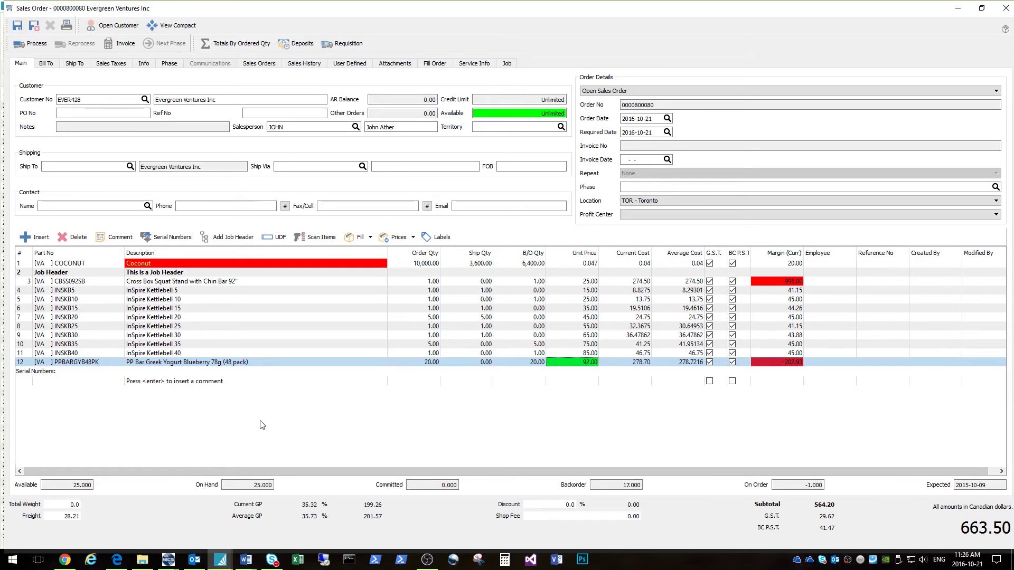
pyautogui.click(120, 46)
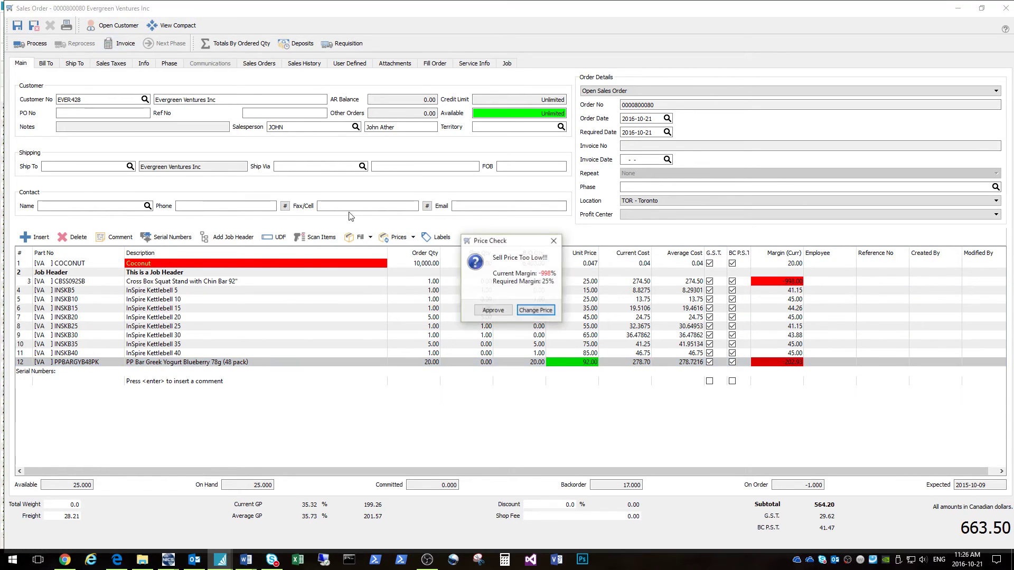
pyautogui.click(499, 311)
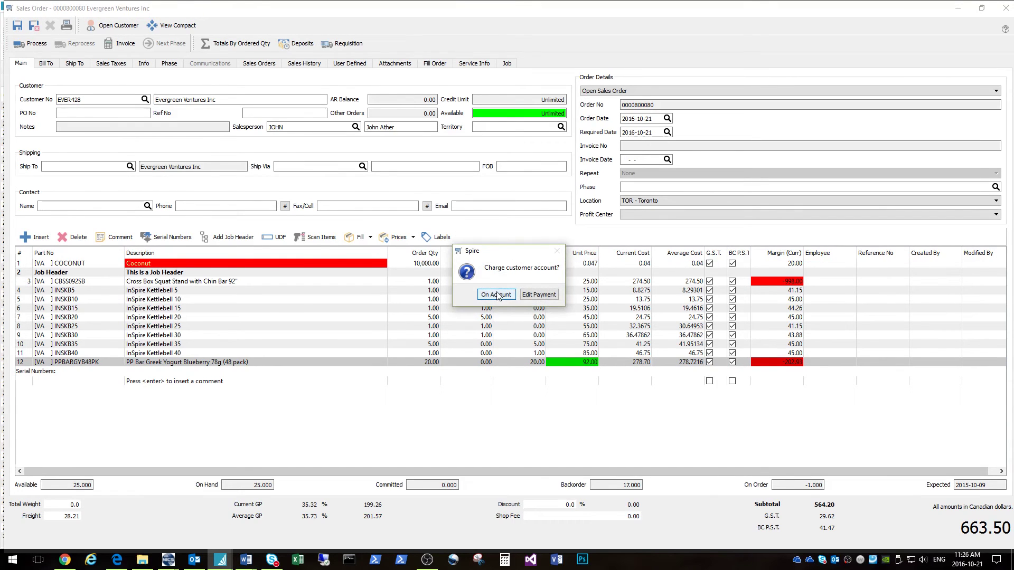
# Pay 600.00 on account and 63.50 by Visa, then invoice the order.
pyautogui.click(536, 295)
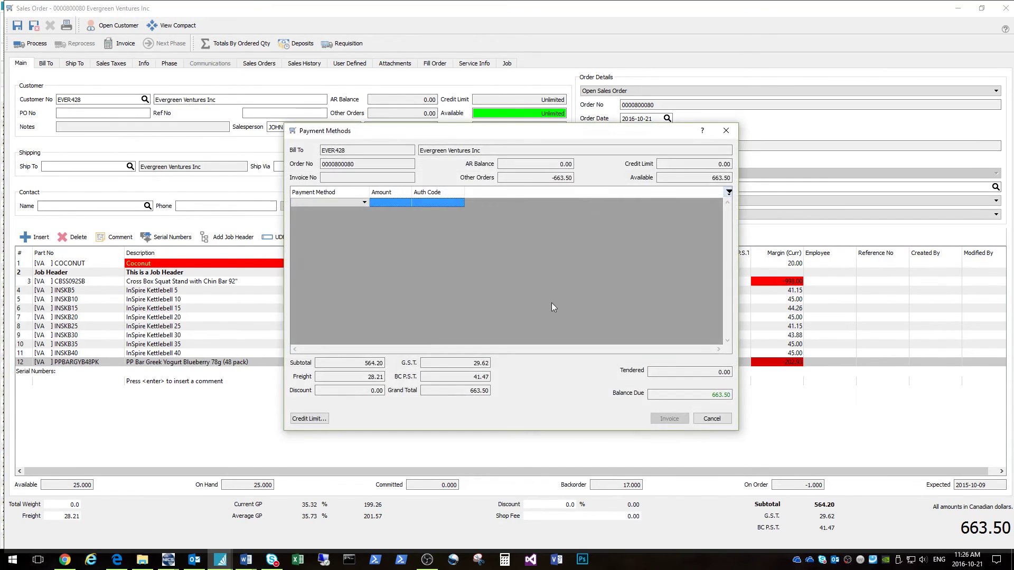
pyautogui.moveTo(389, 135); pyautogui.dragTo(373, 84)
pyautogui.click(332, 152)
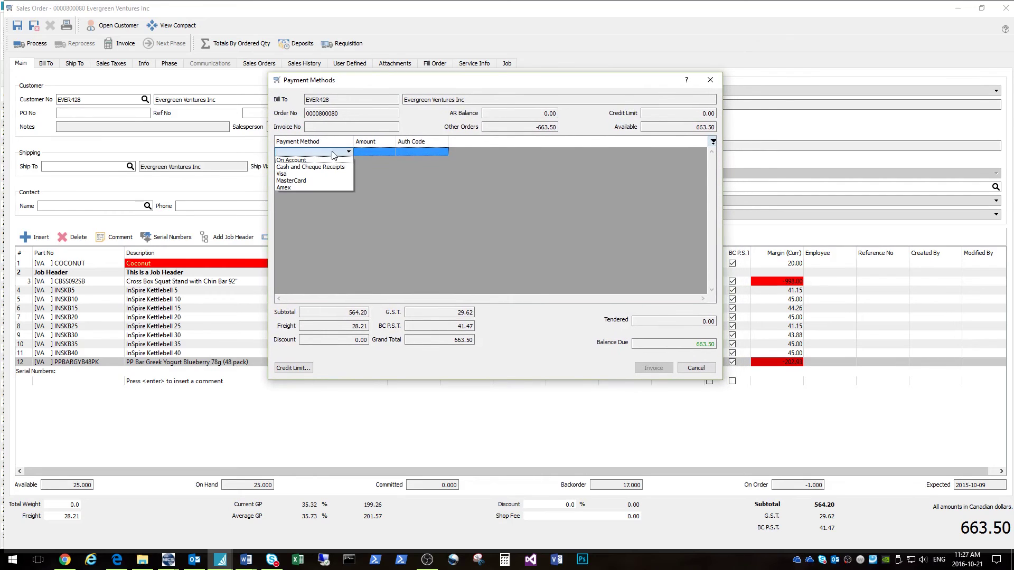
pyautogui.click(332, 159)
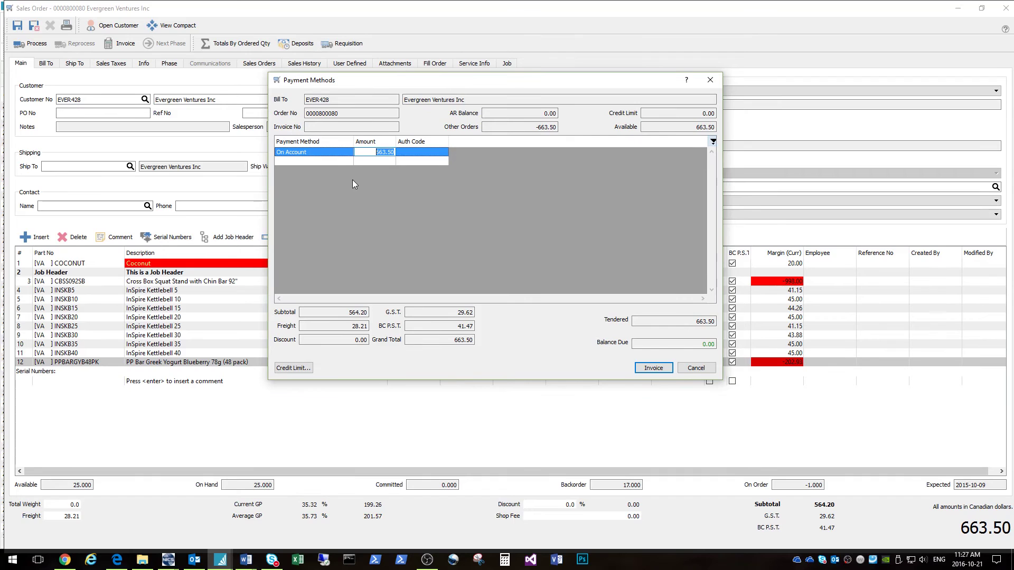
pyautogui.write('600')
pyautogui.press('Return')
pyautogui.click(326, 162)
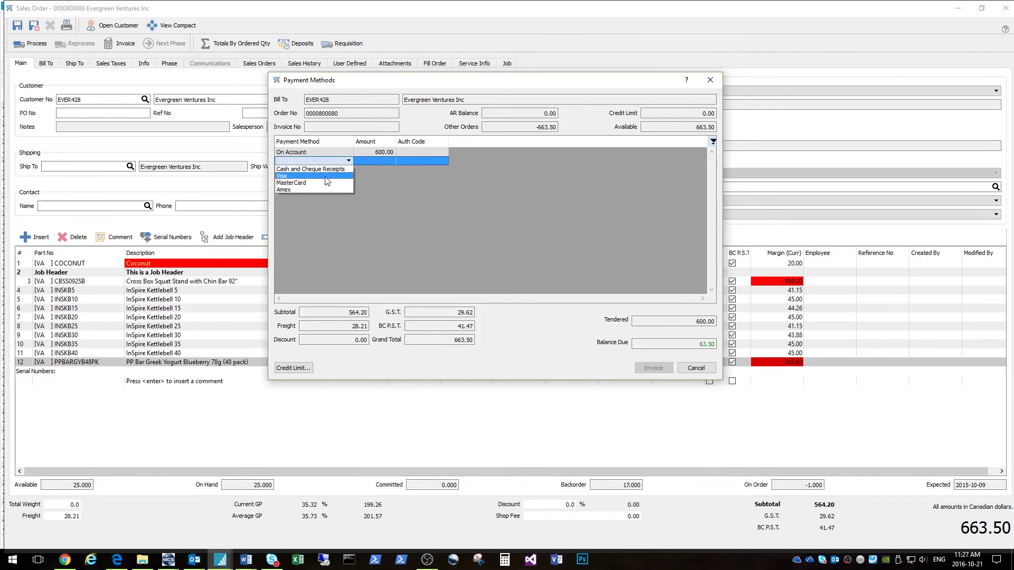
pyautogui.click(333, 175)
pyautogui.press('Return')
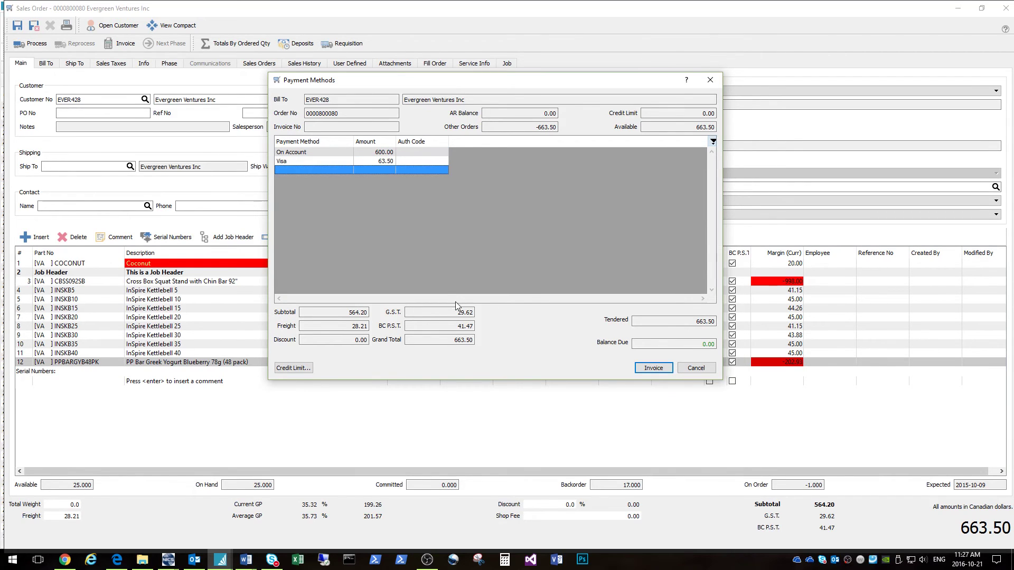
pyautogui.click(653, 368)
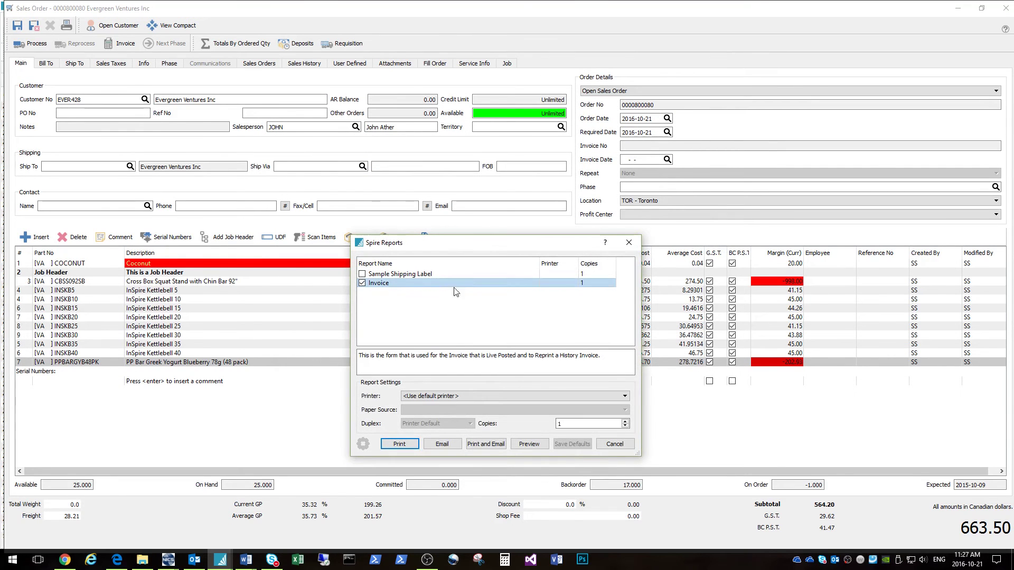
pyautogui.click(529, 444)
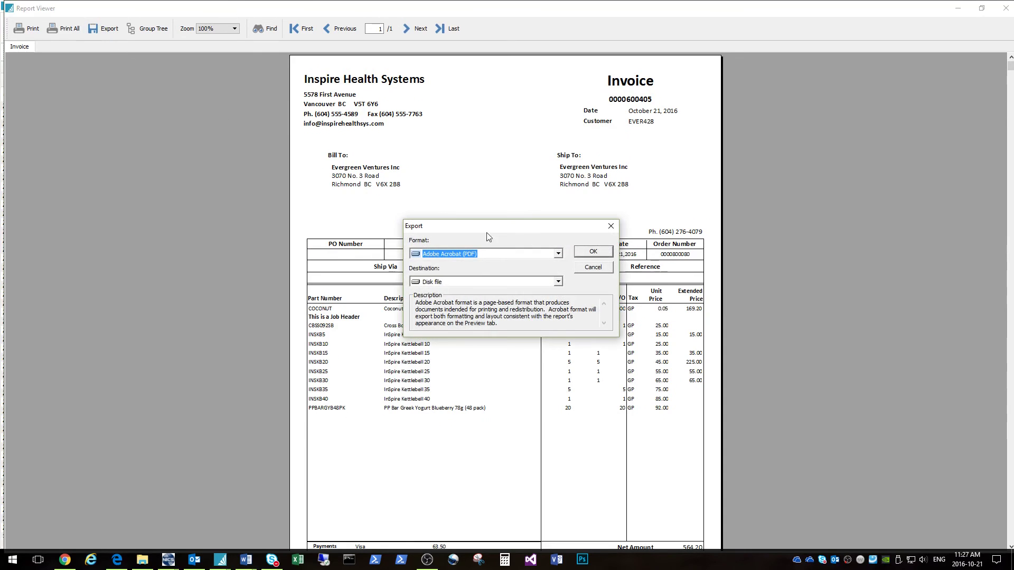
pyautogui.click(545, 257)
pyautogui.scroll(-2, 525, 324)
pyautogui.scroll(2, 526, 317)
pyautogui.click(509, 263)
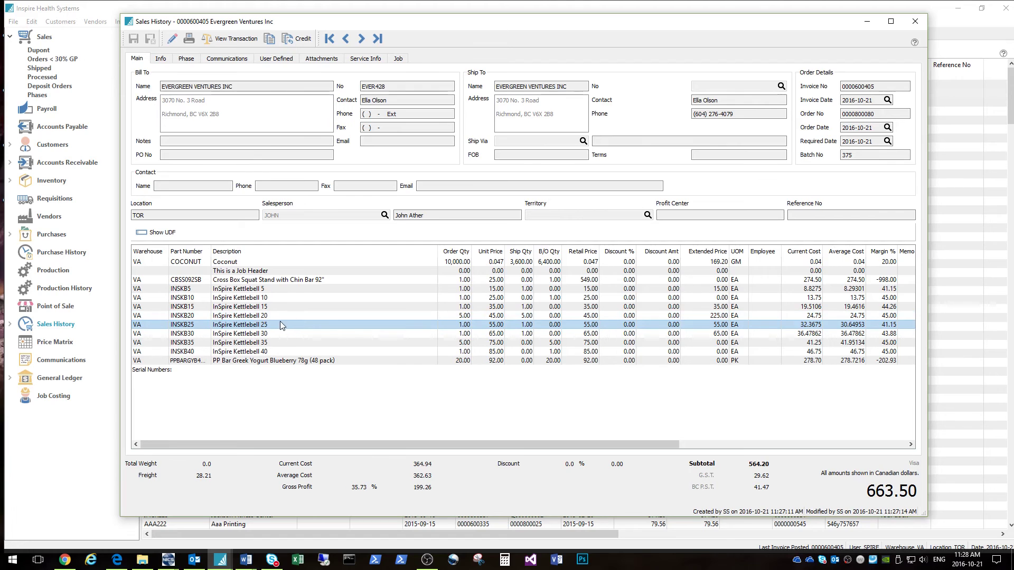
pyautogui.click(189, 40)
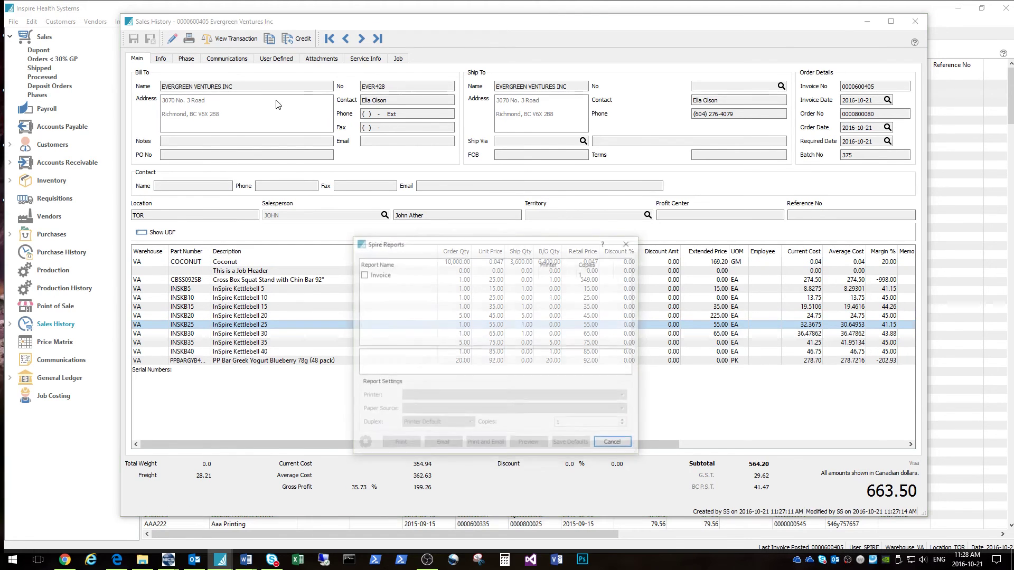
pyautogui.click(362, 274)
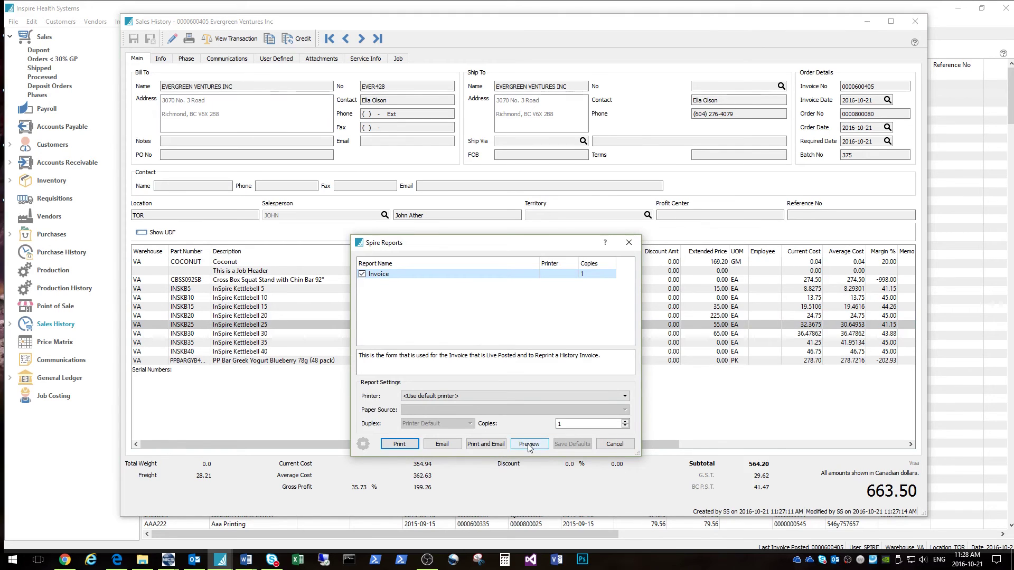
pyautogui.click(442, 444)
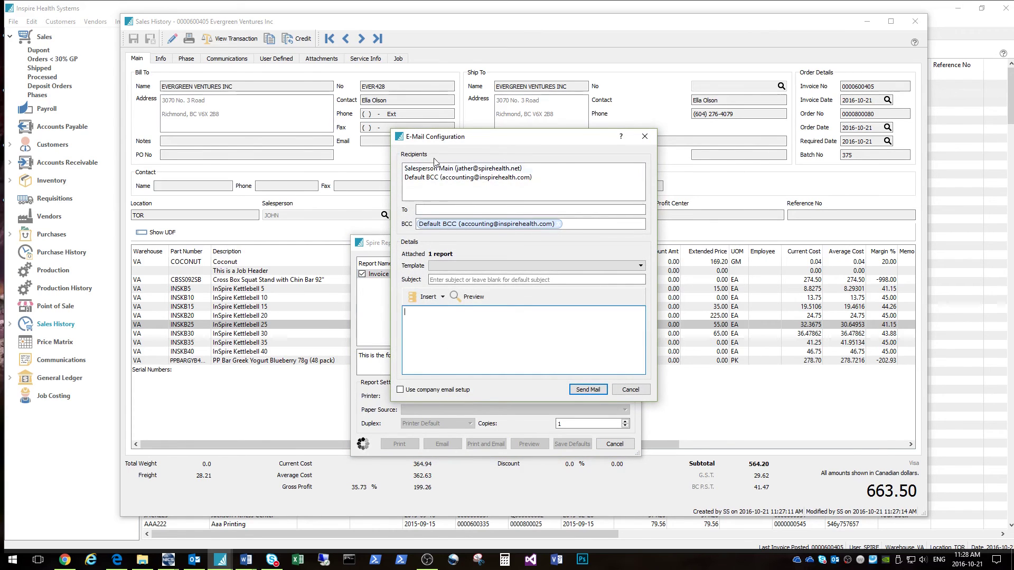
# Add the salesperson as recipient and apply the Order Confirmations template, previewing the message.
pyautogui.doubleClick(463, 169)
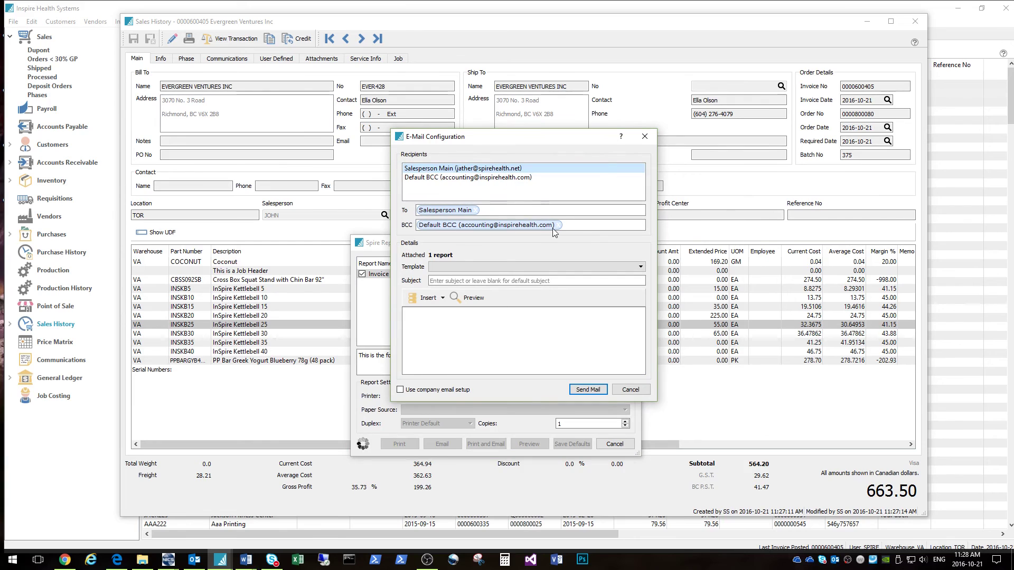
pyautogui.click(517, 266)
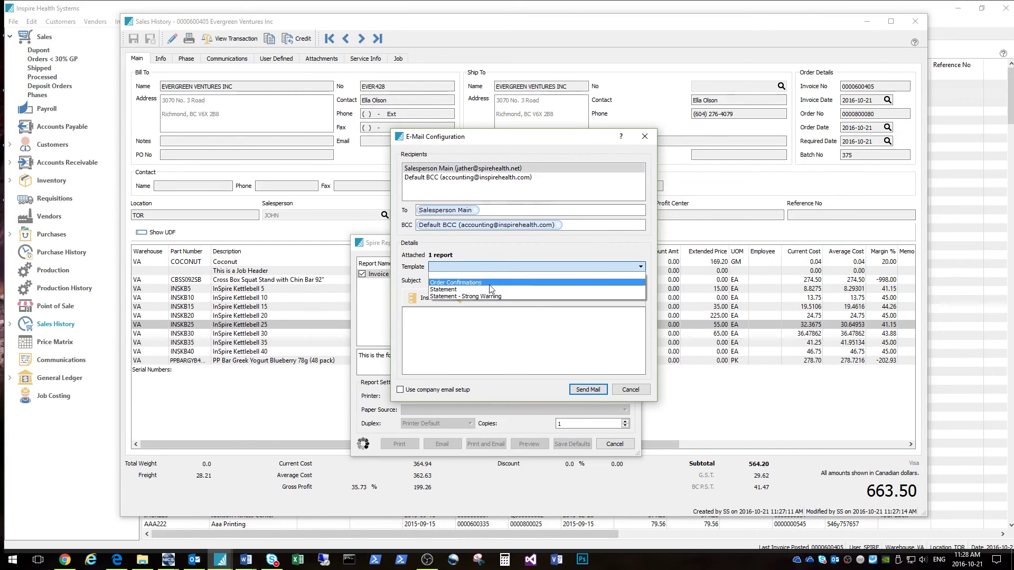
pyautogui.click(456, 283)
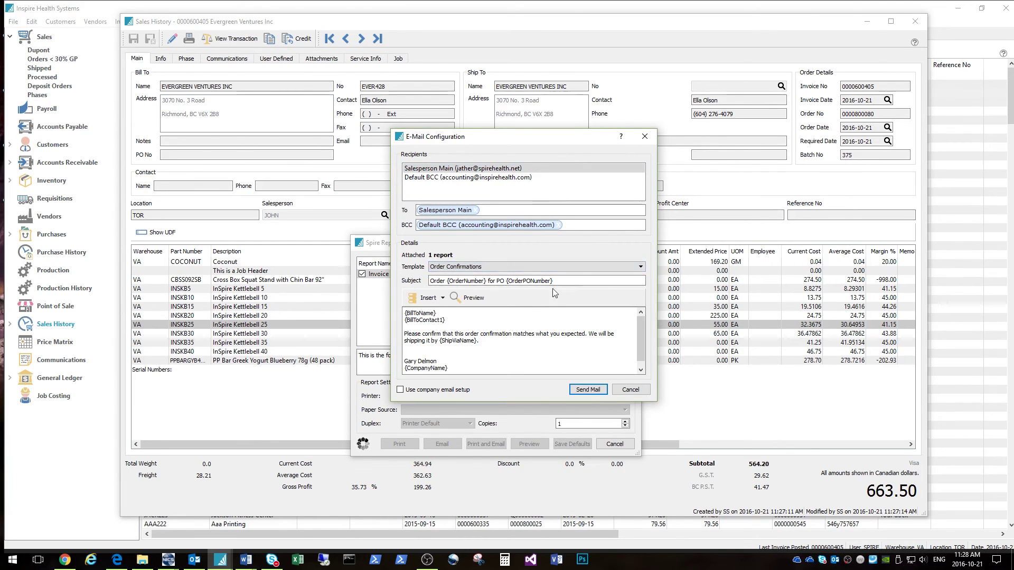
pyautogui.click(426, 297)
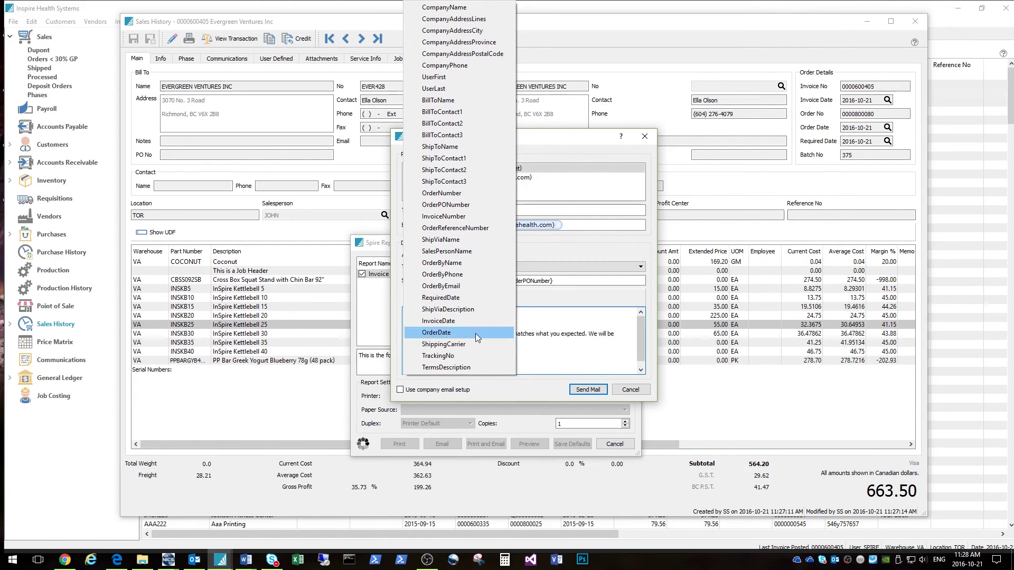
pyautogui.click(553, 346)
pyautogui.click(469, 298)
pyautogui.click(455, 299)
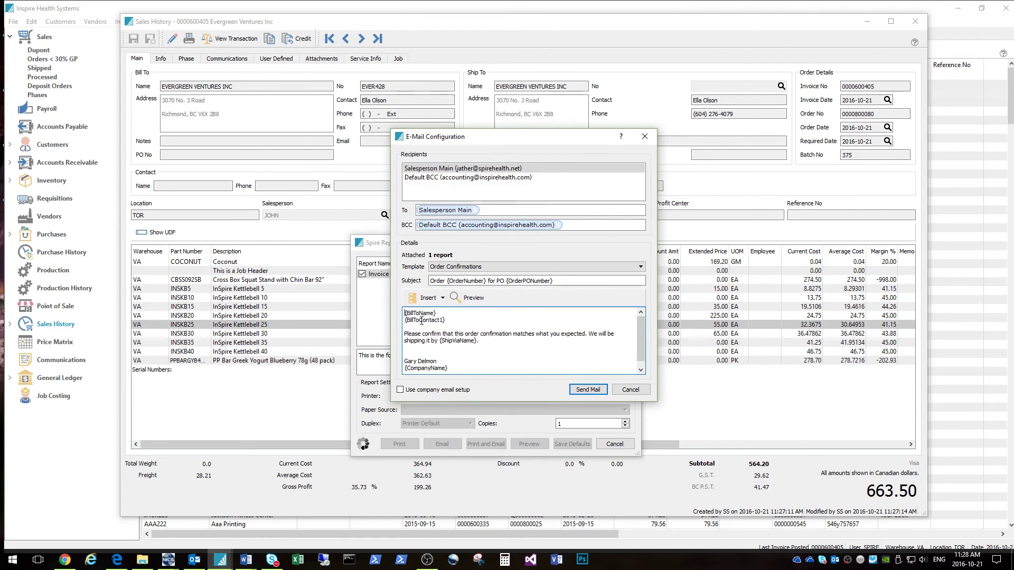
pyautogui.moveTo(408, 369); pyautogui.dragTo(446, 368)
pyautogui.click(467, 304)
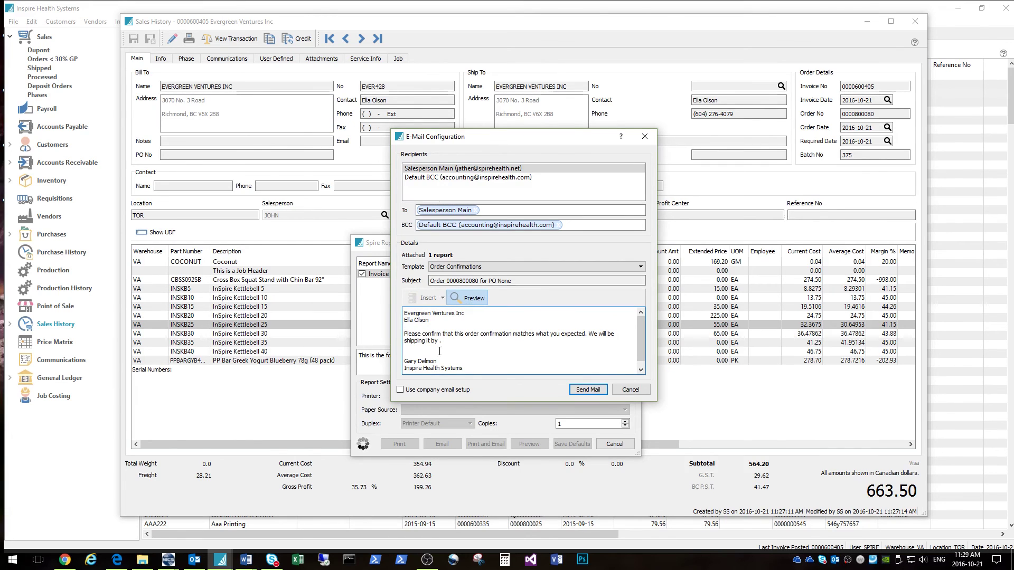
pyautogui.click(466, 300)
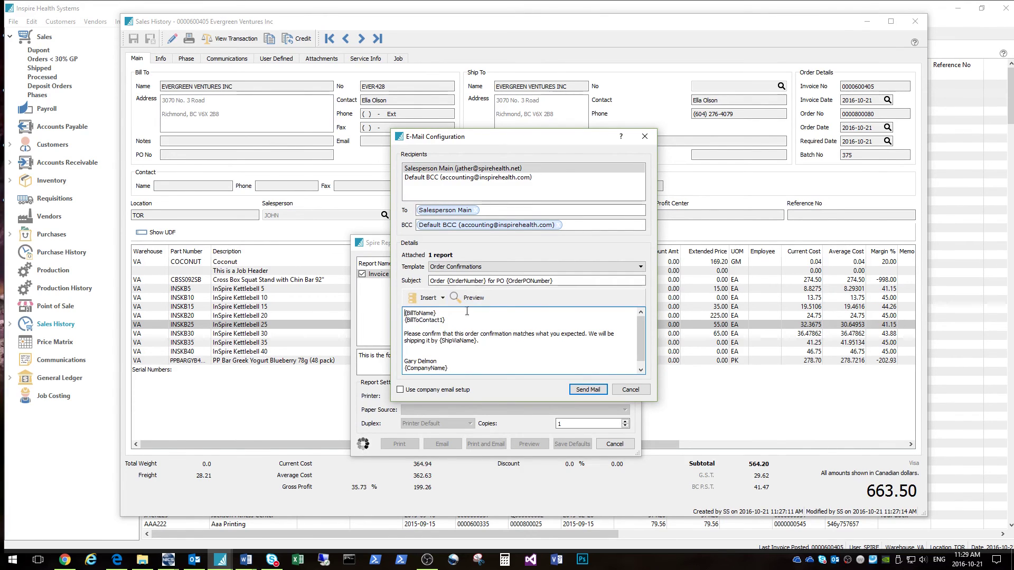
# Replace {ShipViaName} with Purolator, preview it, then cancel the e-mail and report dialogs.
pyautogui.moveTo(438, 343); pyautogui.dragTo(474, 343)
pyautogui.write('Purolator')
pyautogui.click(468, 299)
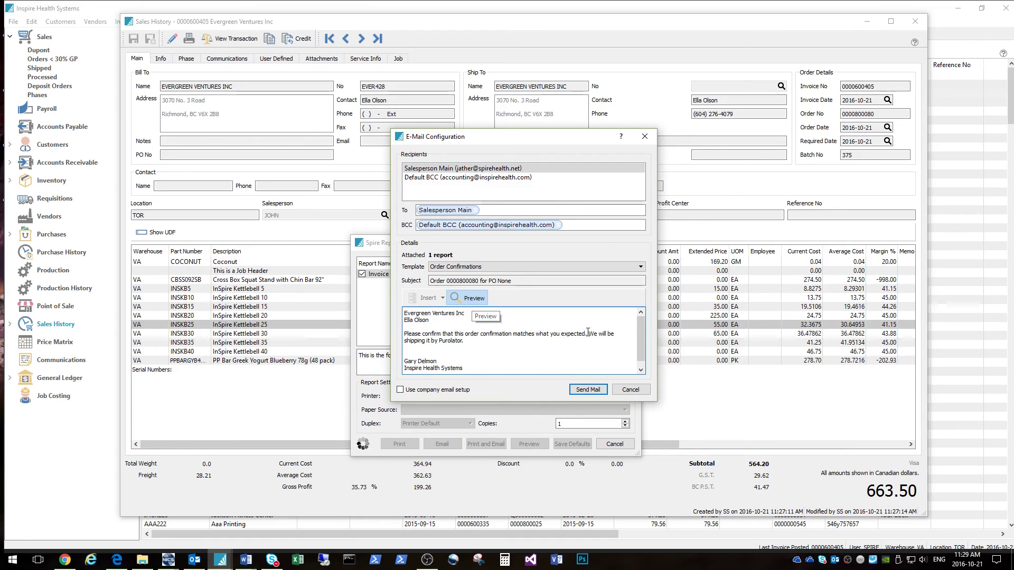
pyautogui.scroll(-2, 640, 349)
pyautogui.scroll(2, 638, 336)
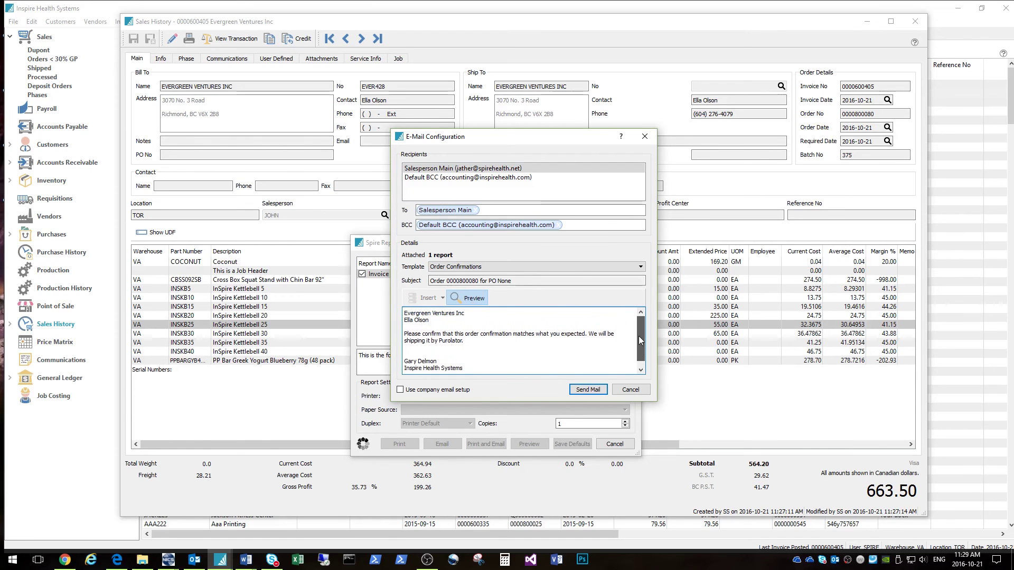
pyautogui.click(468, 299)
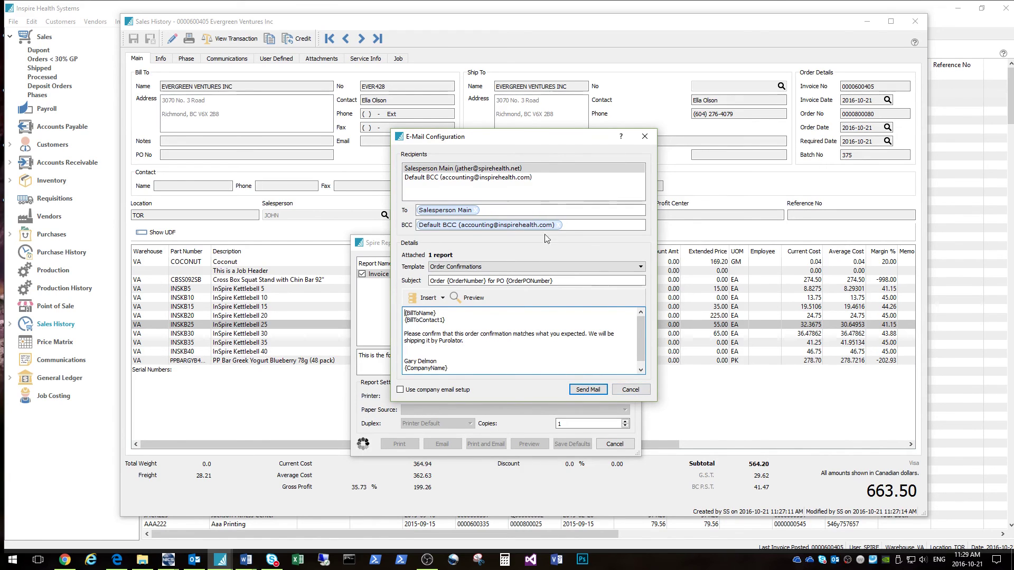
pyautogui.click(631, 390)
pyautogui.click(615, 444)
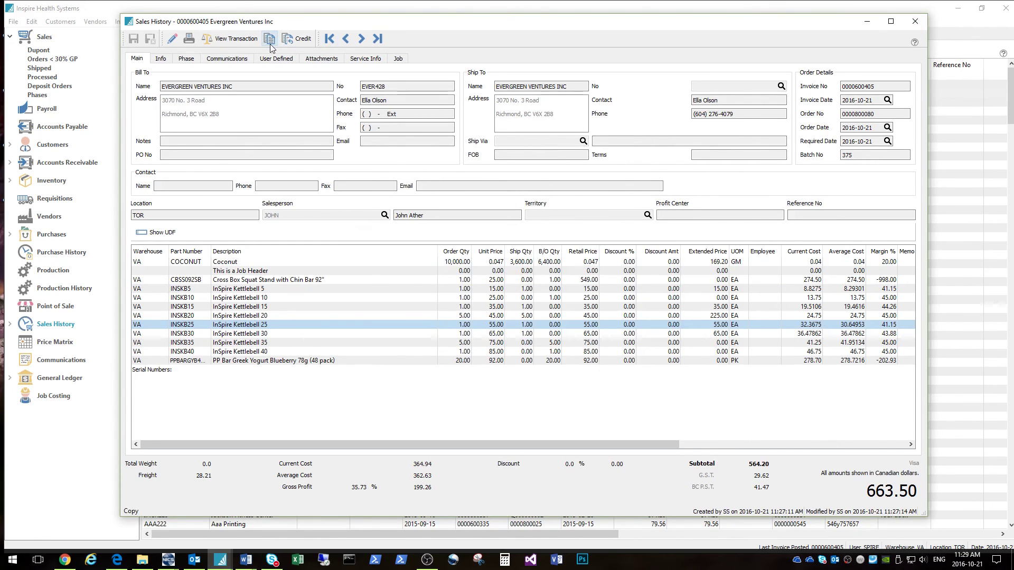
# Close the invoice and start a point-of-sale sale for C & G Barbeque Seafood & Ctrg.
pyautogui.click(915, 22)
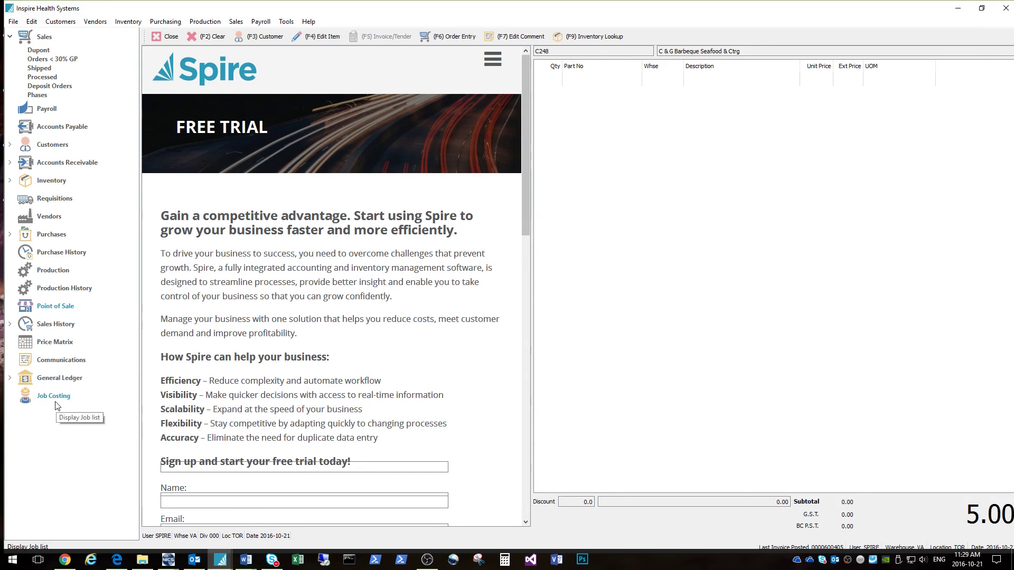
pyautogui.click(53, 307)
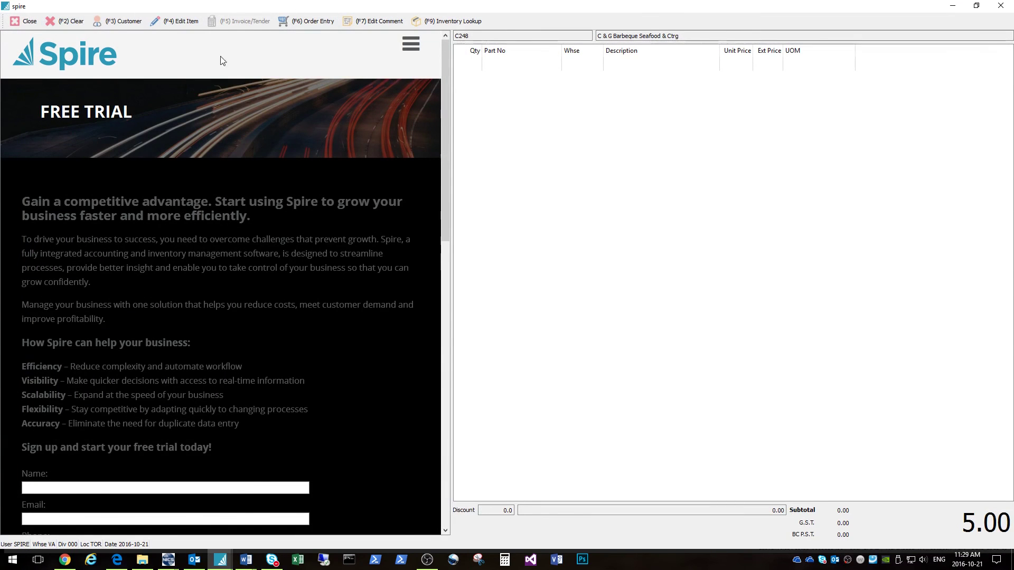
pyautogui.click(122, 21)
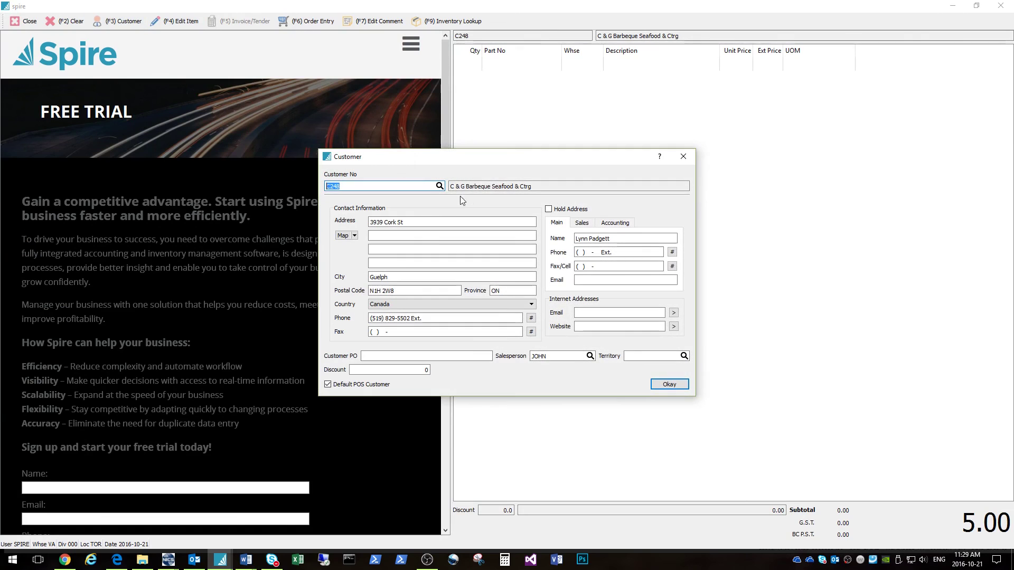
pyautogui.press('Tab')
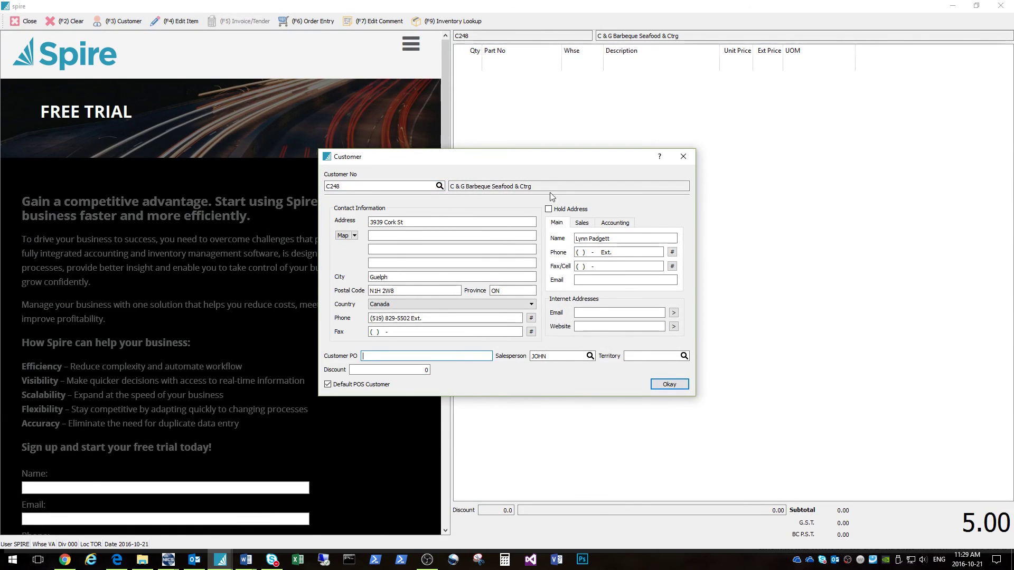
pyautogui.press('Return')
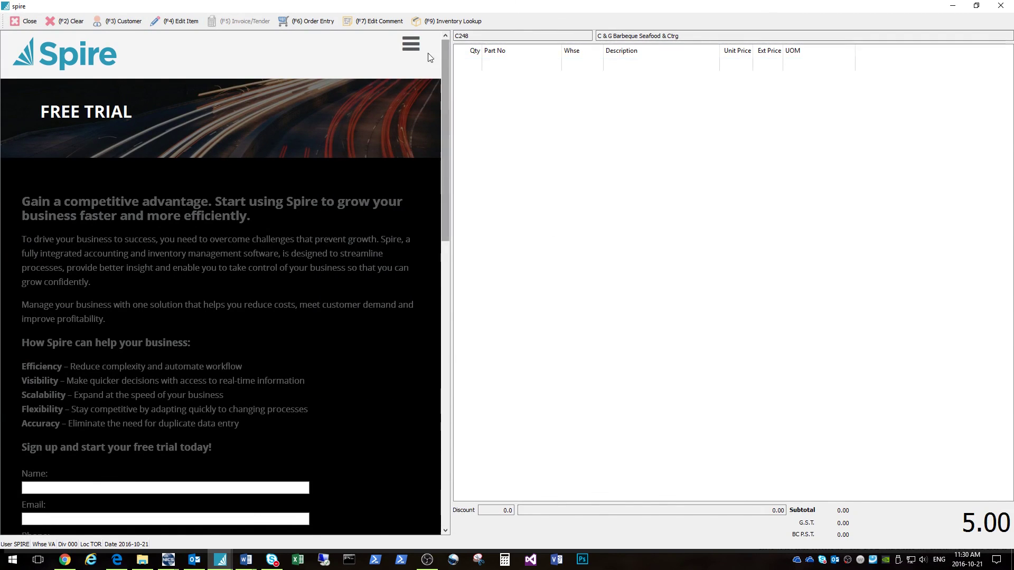
# Add one ACMFITMB ACME Medicine Ball at 55.00 to the sale.
pyautogui.click(177, 21)
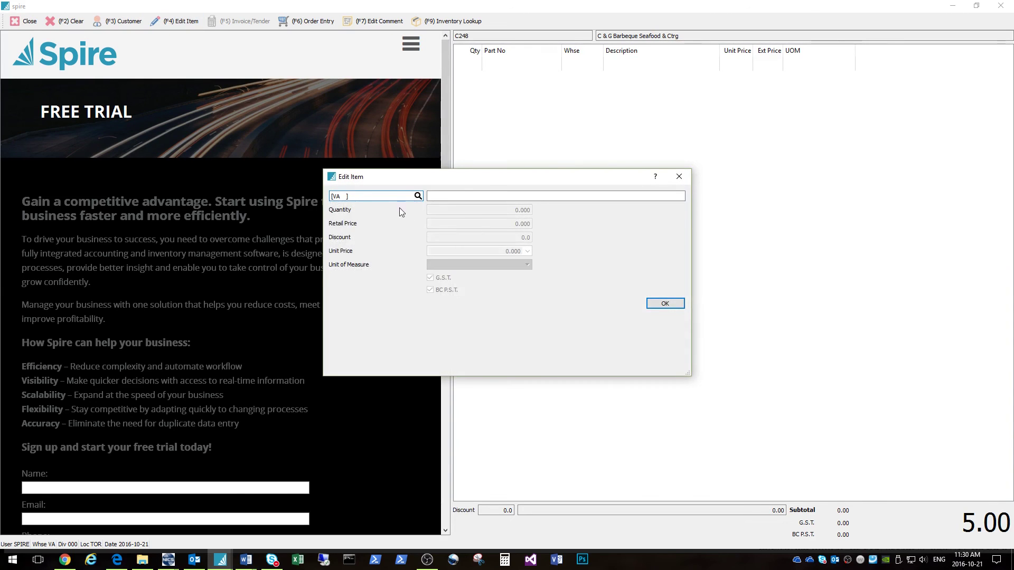
pyautogui.click(419, 196)
pyautogui.doubleClick(385, 151)
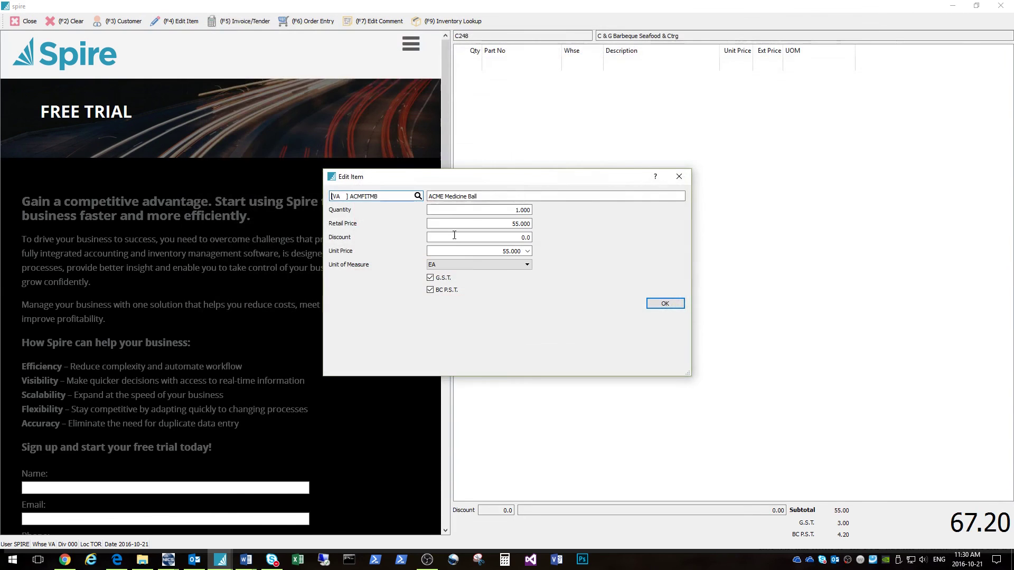
pyautogui.click(669, 303)
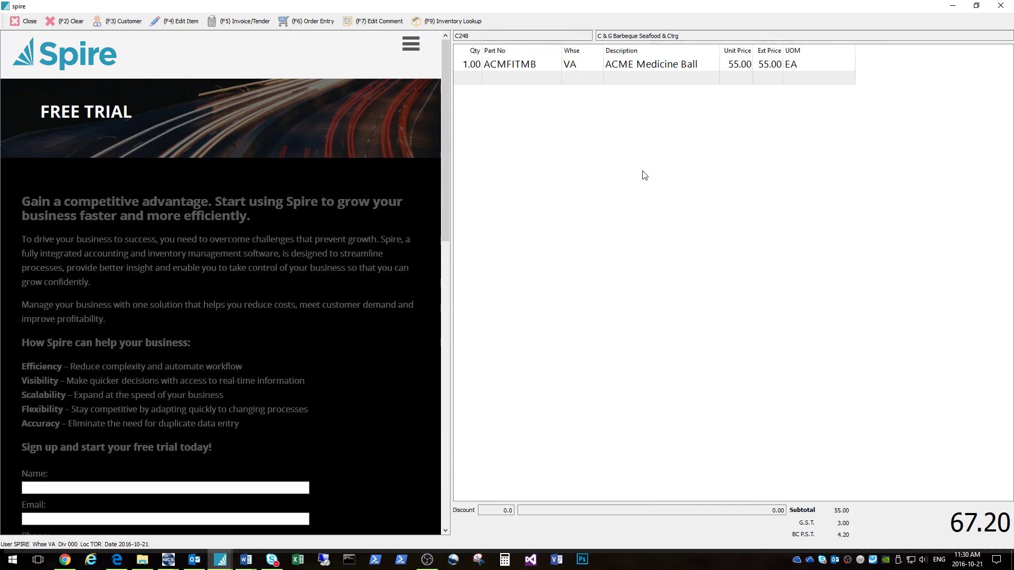
pyautogui.click(283, 24)
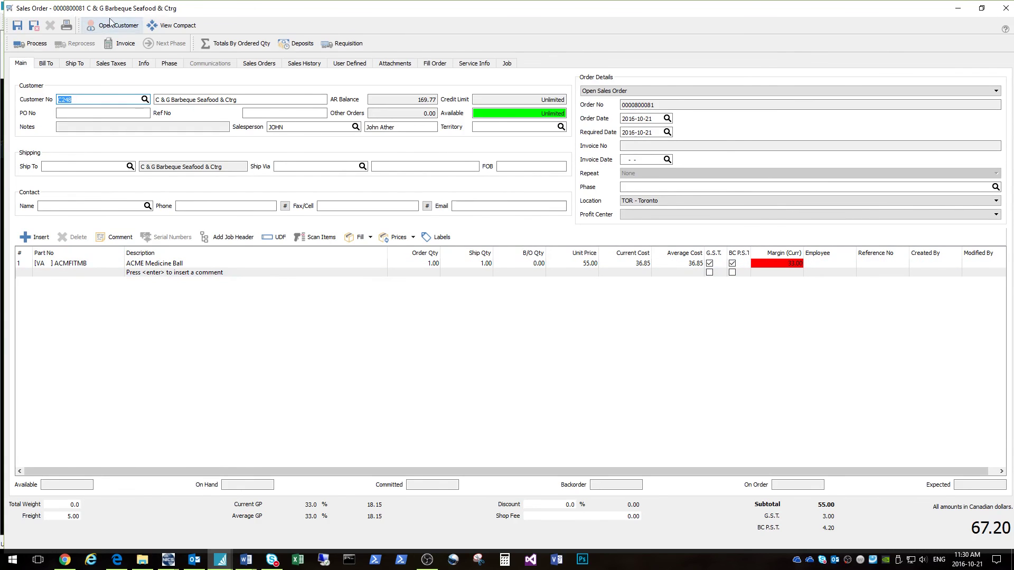
pyautogui.click(1004, 12)
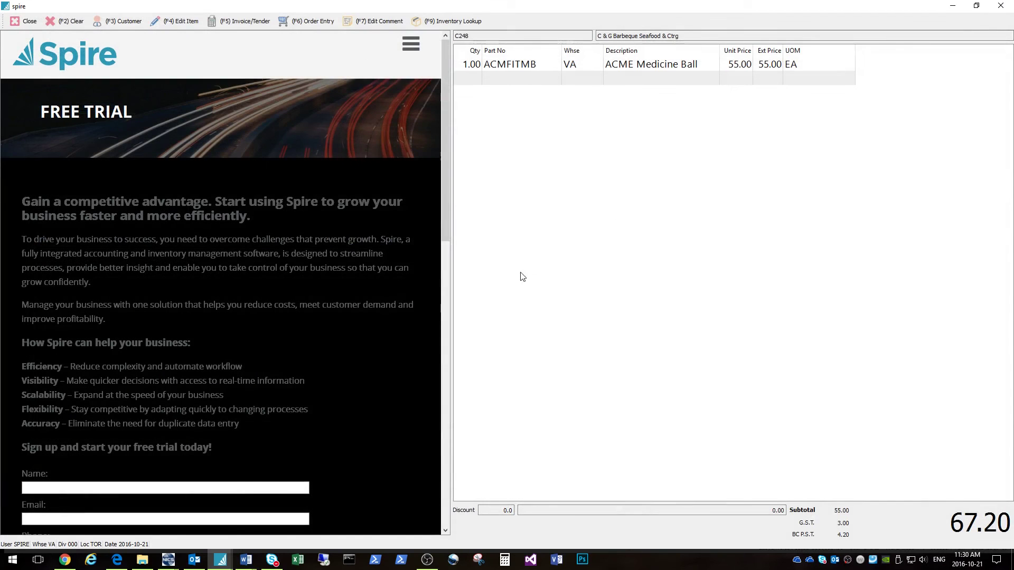
pyautogui.click(1009, 4)
# Confirm Close Order, view the Orders < 30% GP list, then minimize Spire to the desktop.
pyautogui.click(508, 292)
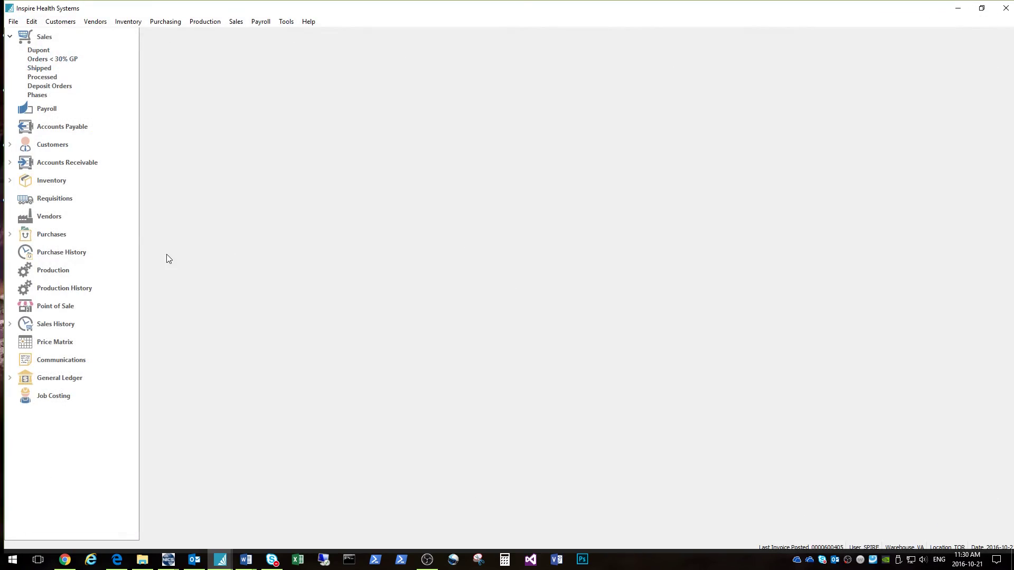
pyautogui.click(39, 59)
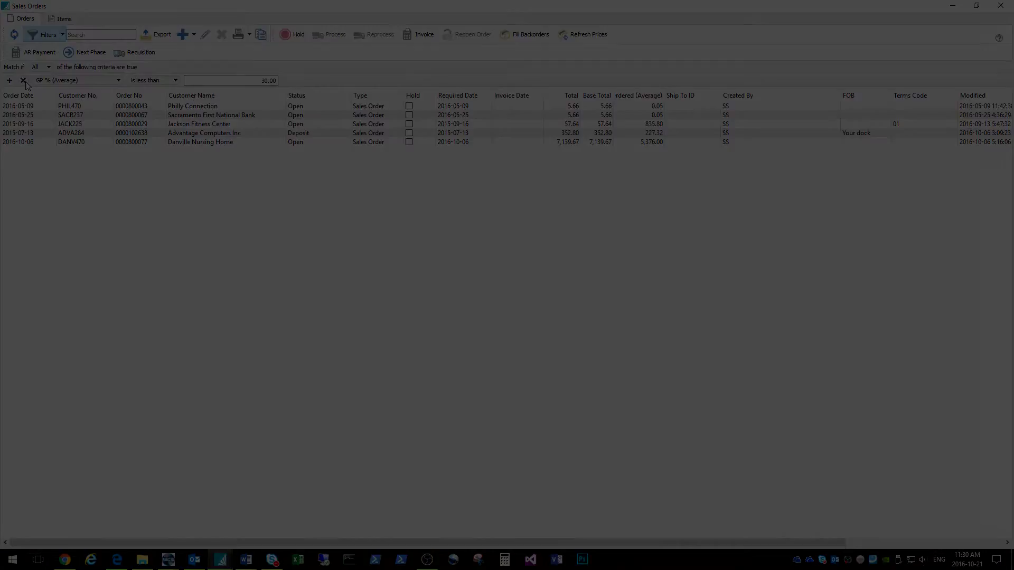
pyautogui.click(726, 145)
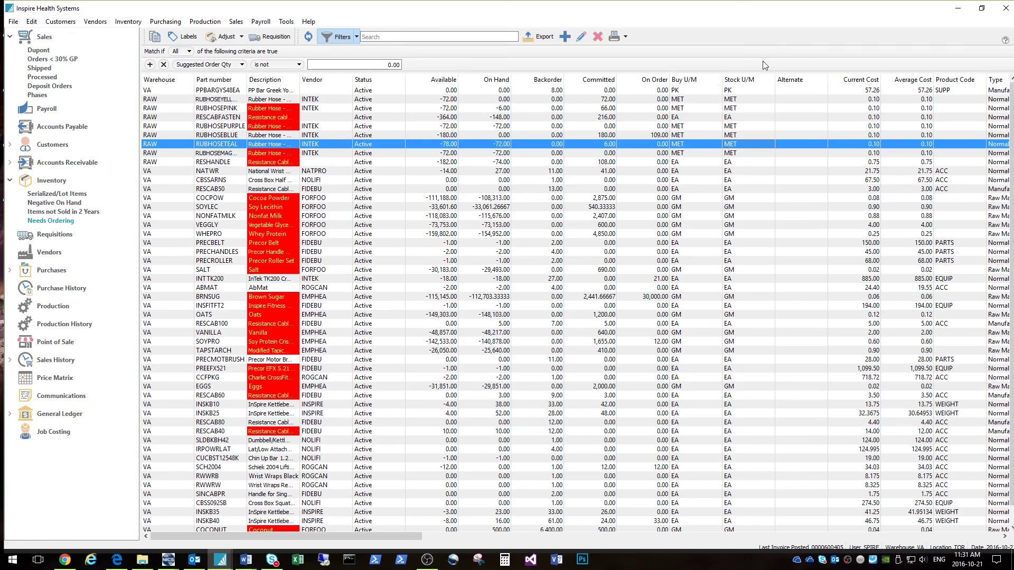
pyautogui.click(966, 7)
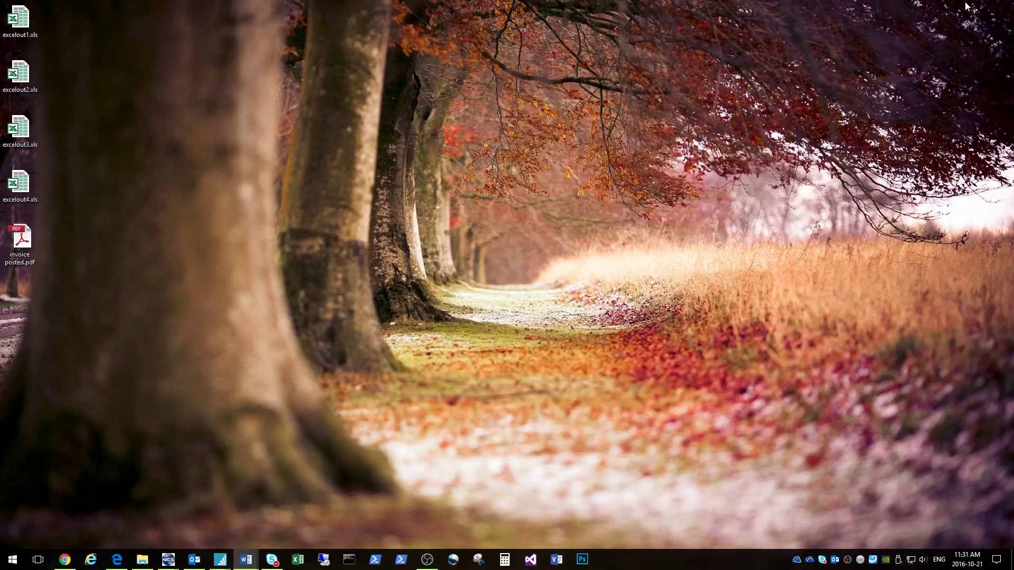
pyautogui.click(427, 559)
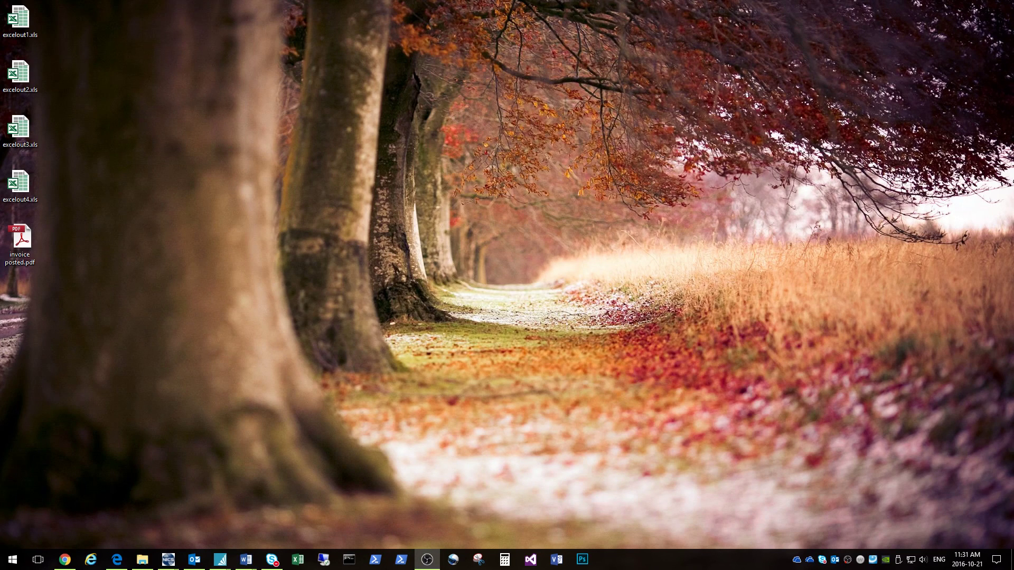